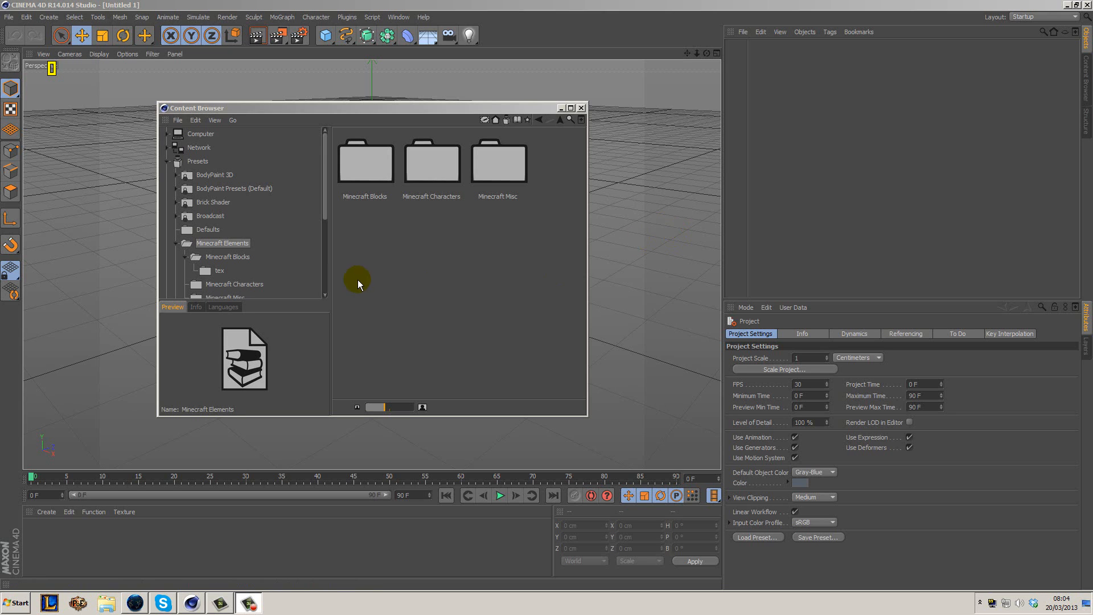
Step: Load the Grass_Animated preset from the Minecraft Blocks folder into the scene and minimize the preset browser
left_click_drag(326, 107, 353, 80)
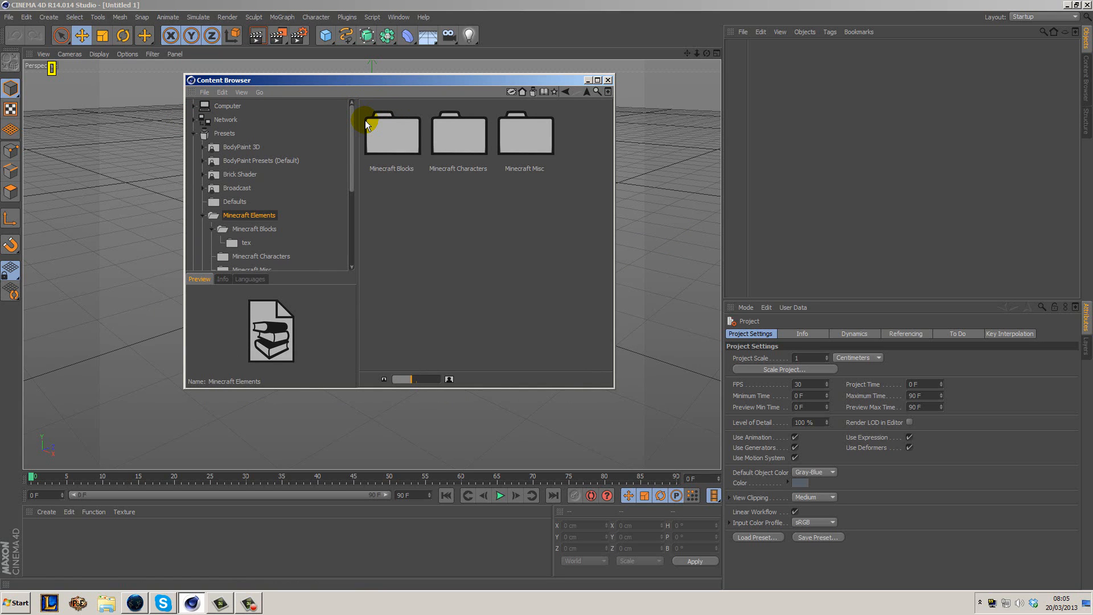
double_click(376, 136)
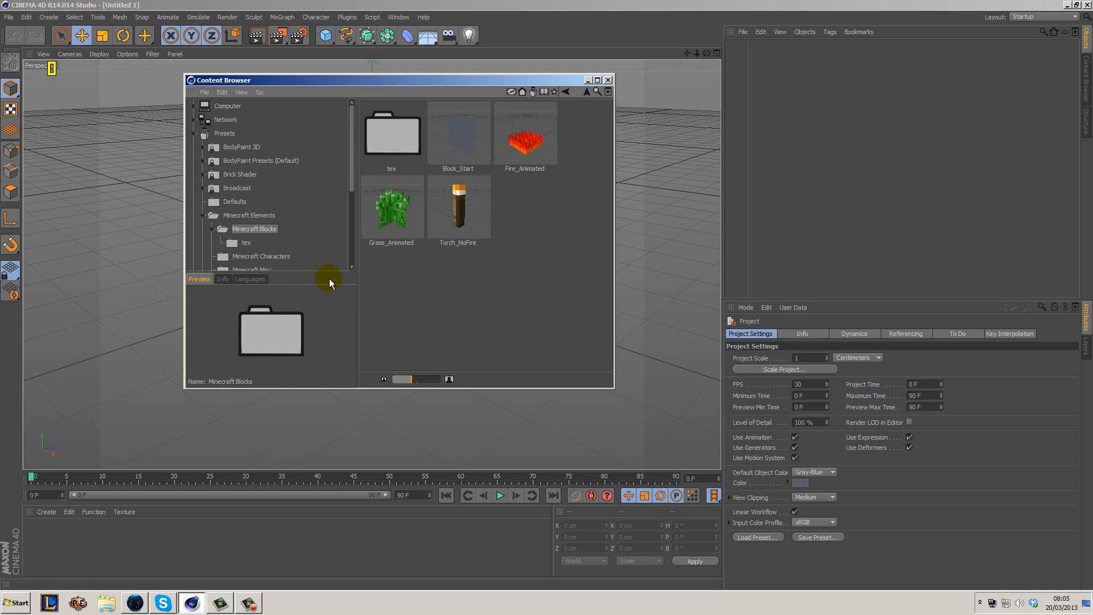
double_click(405, 220)
left_click(588, 80)
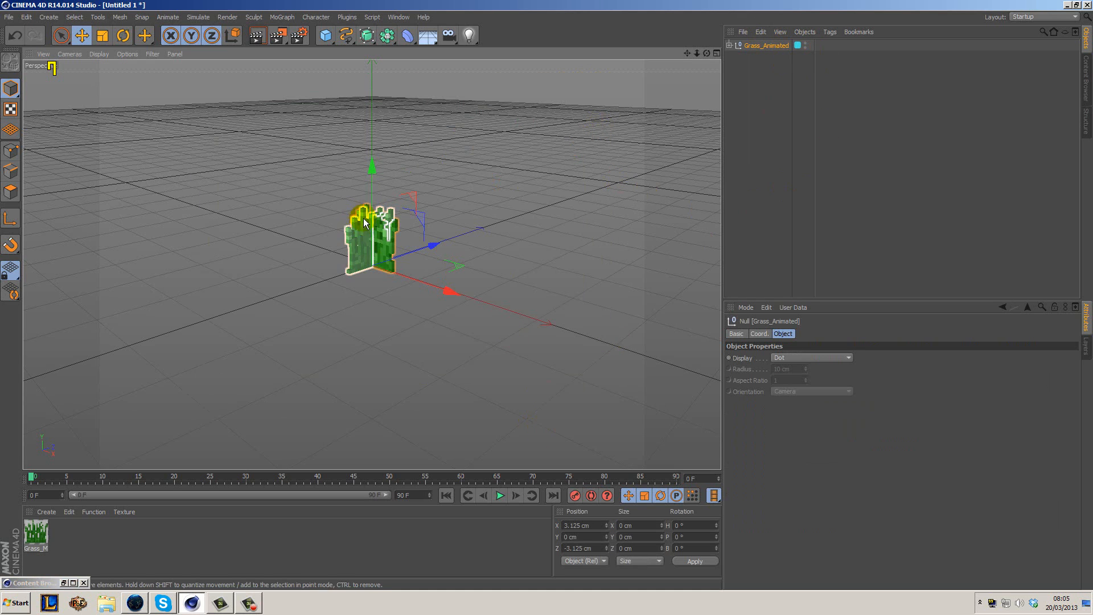
Step: Inspect the child objects of the Grass_Animated group, including Grass_02 and the Grass Animation effector, and collapse the group
left_click(730, 45)
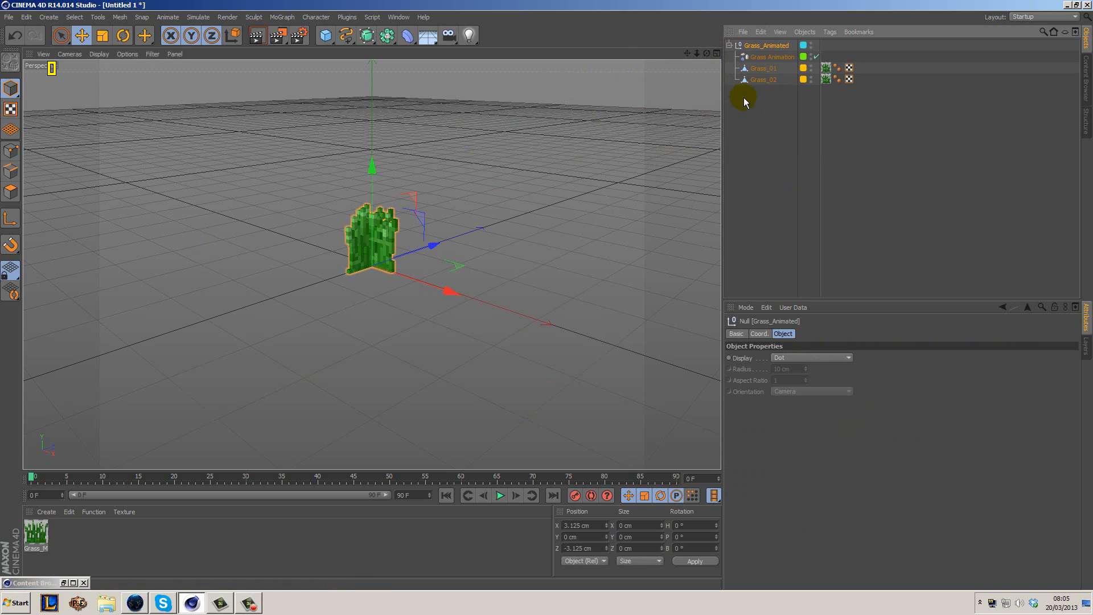
left_click(764, 80)
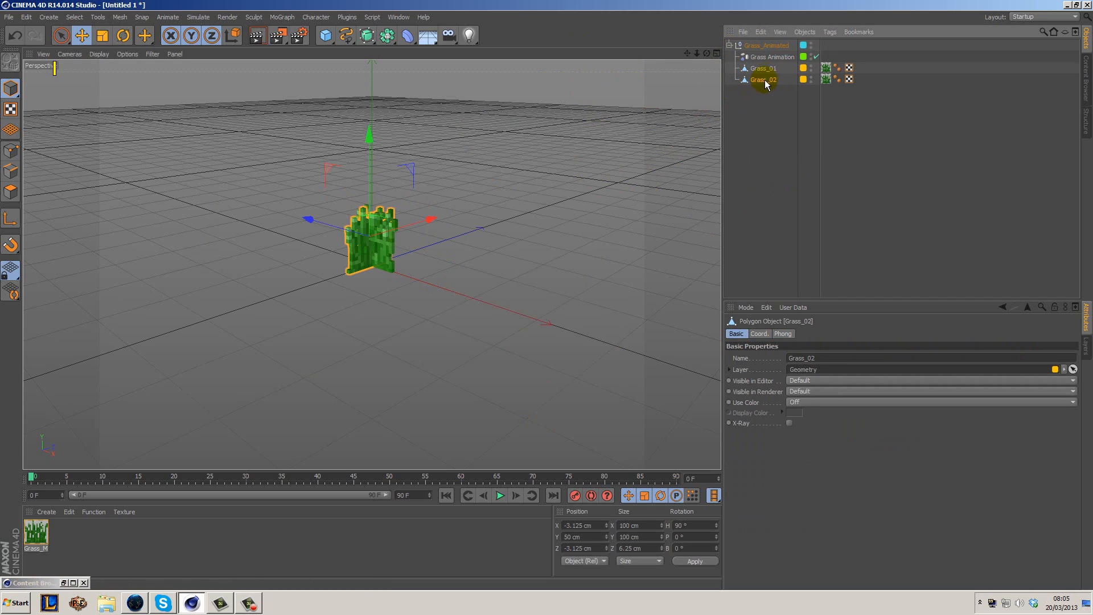
left_click(769, 58)
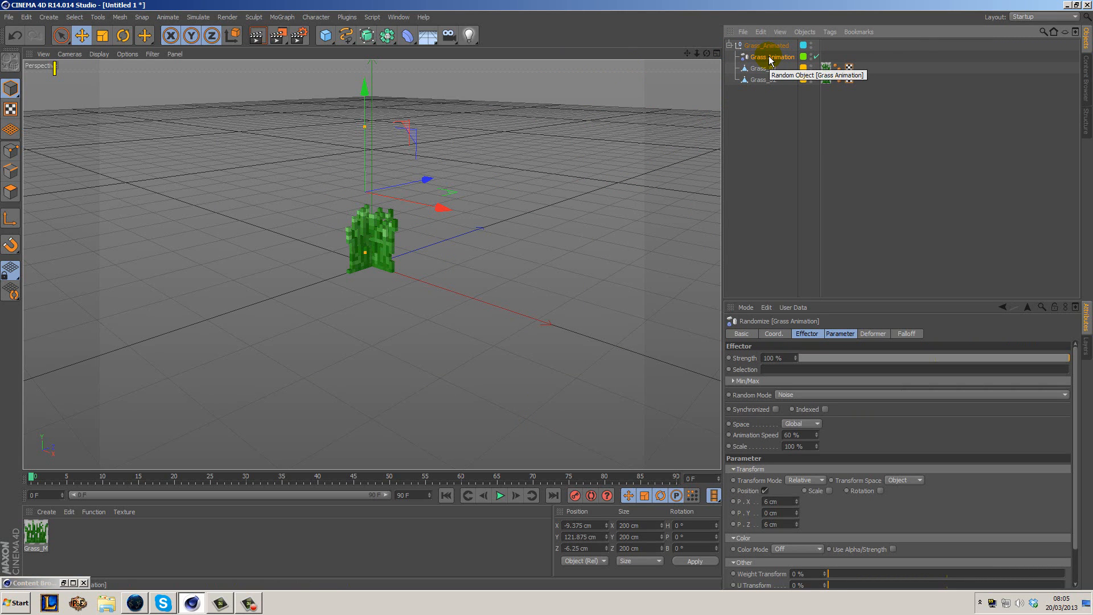
left_click(765, 45)
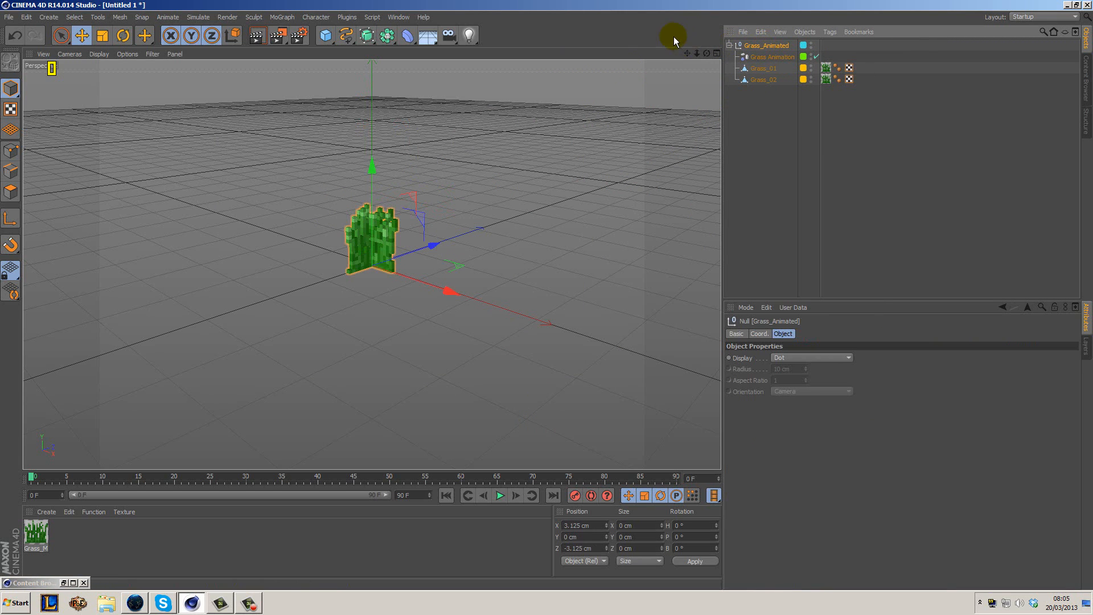
left_click(730, 45)
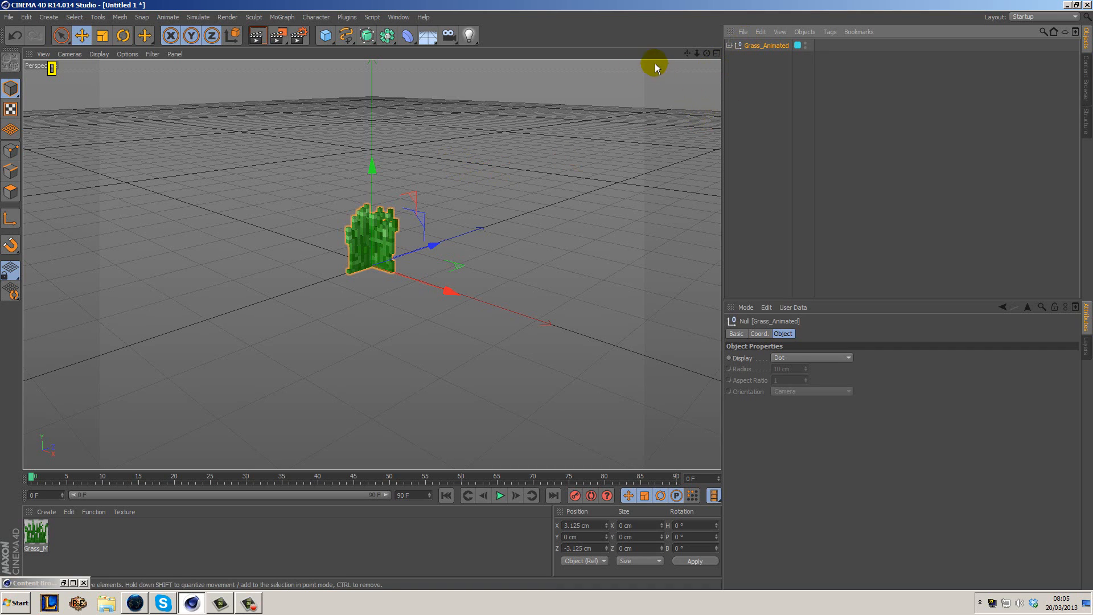
Step: Close the preset browser and start a new empty project
left_click(85, 582)
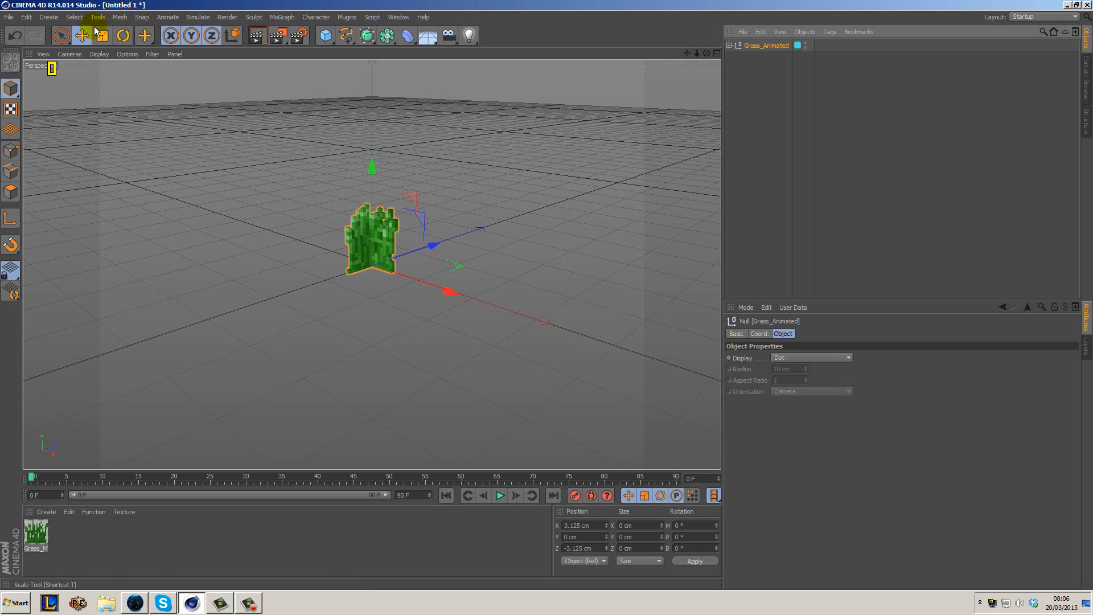
left_click(9, 18)
left_click(23, 34)
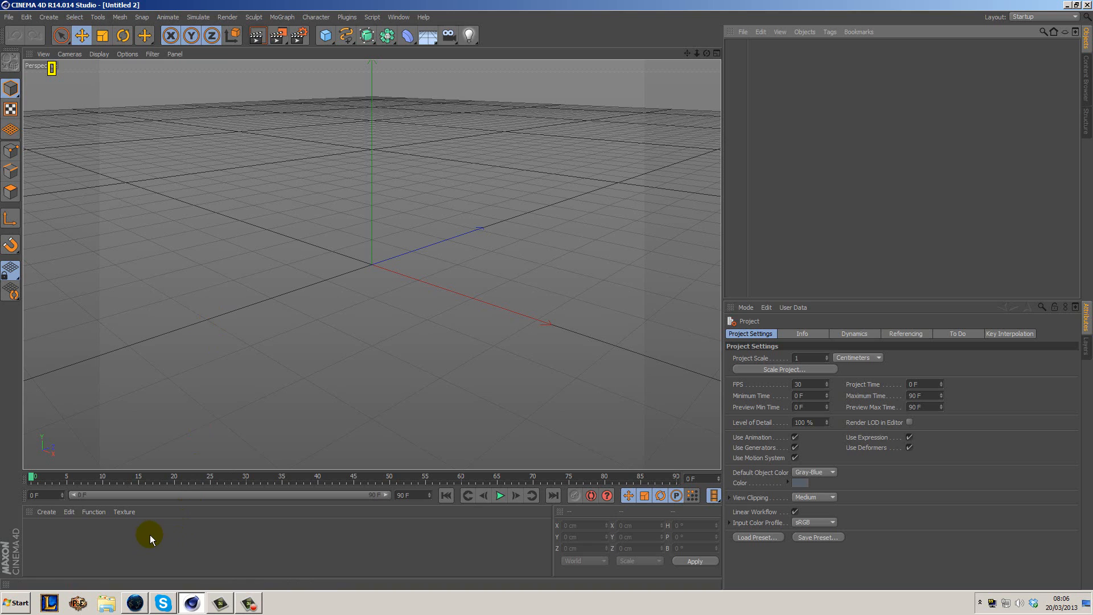
Step: Create a new material and disable its Specular channel
double_click(96, 532)
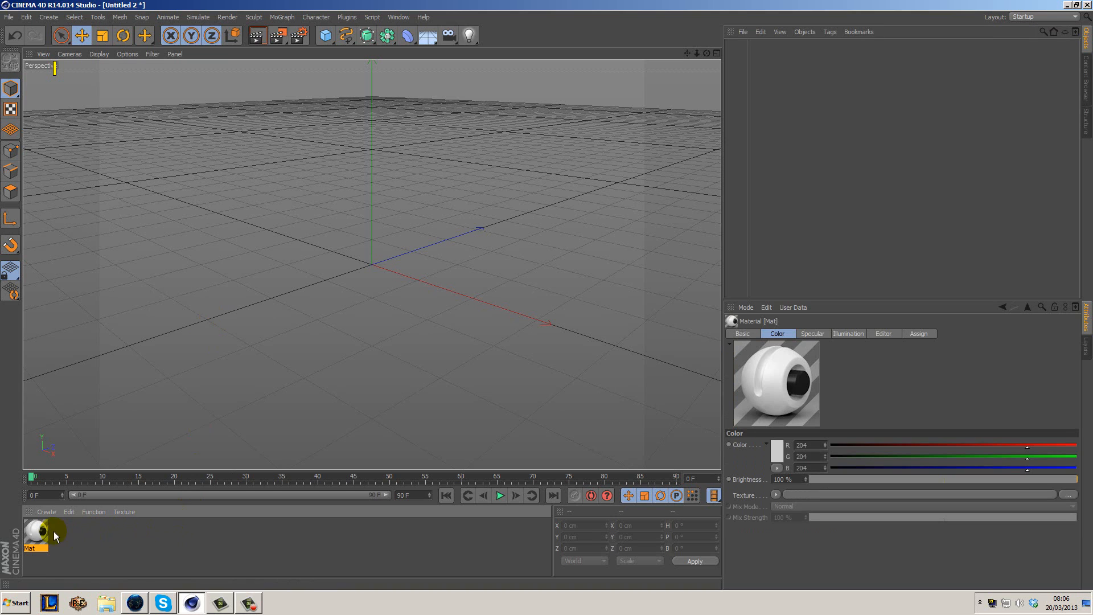
double_click(34, 532)
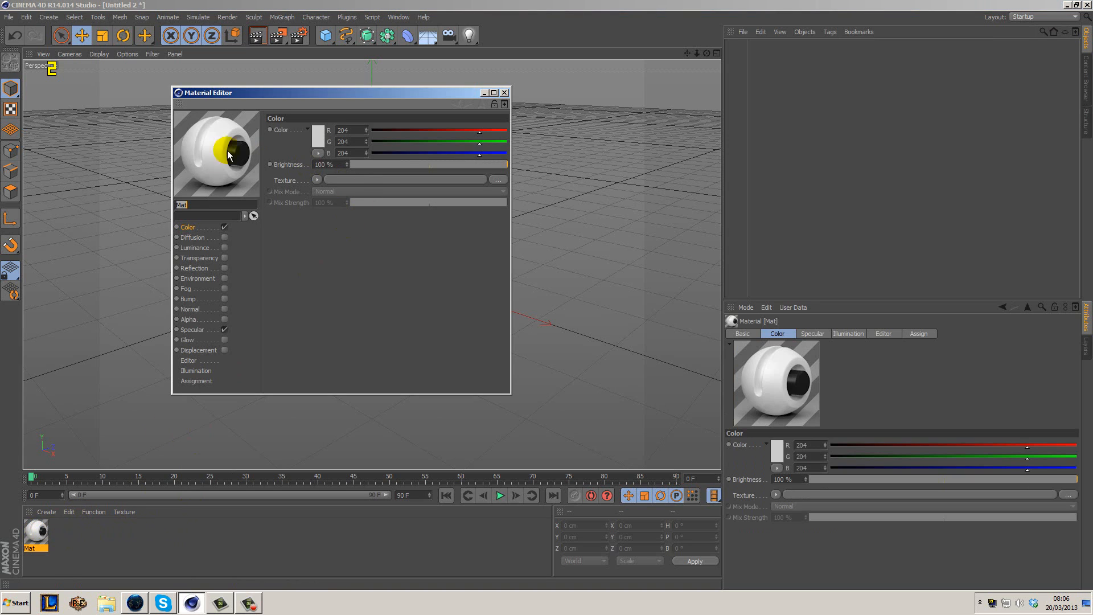
left_click(224, 330)
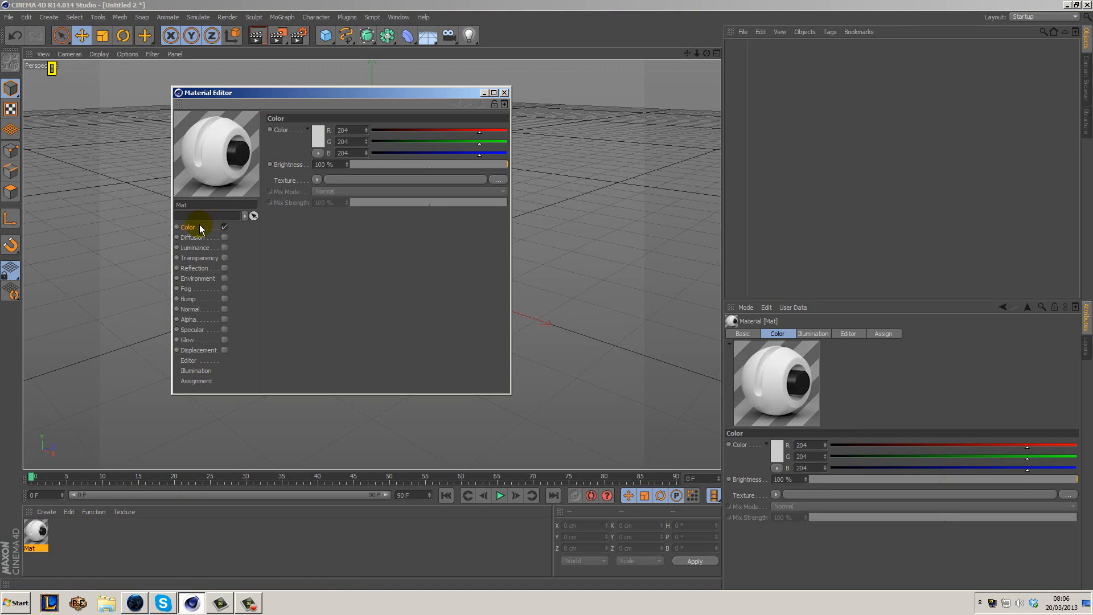
Step: Load the MC_Grass JPEG as the material's color texture without copying it to the project location
left_click(497, 181)
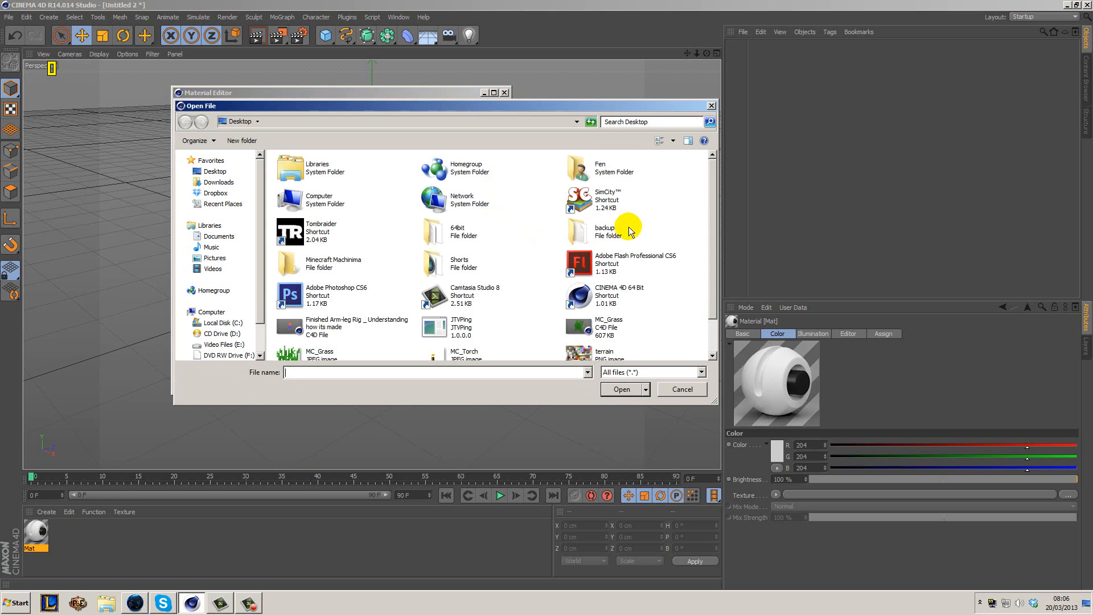
scroll(706, 196, "down", 2)
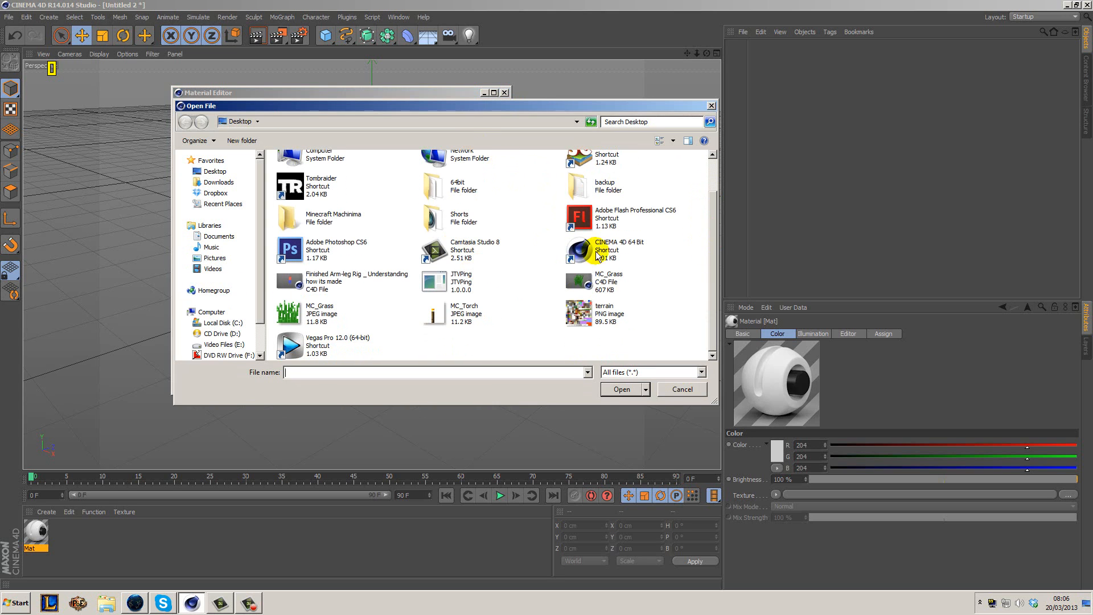
left_click(321, 319)
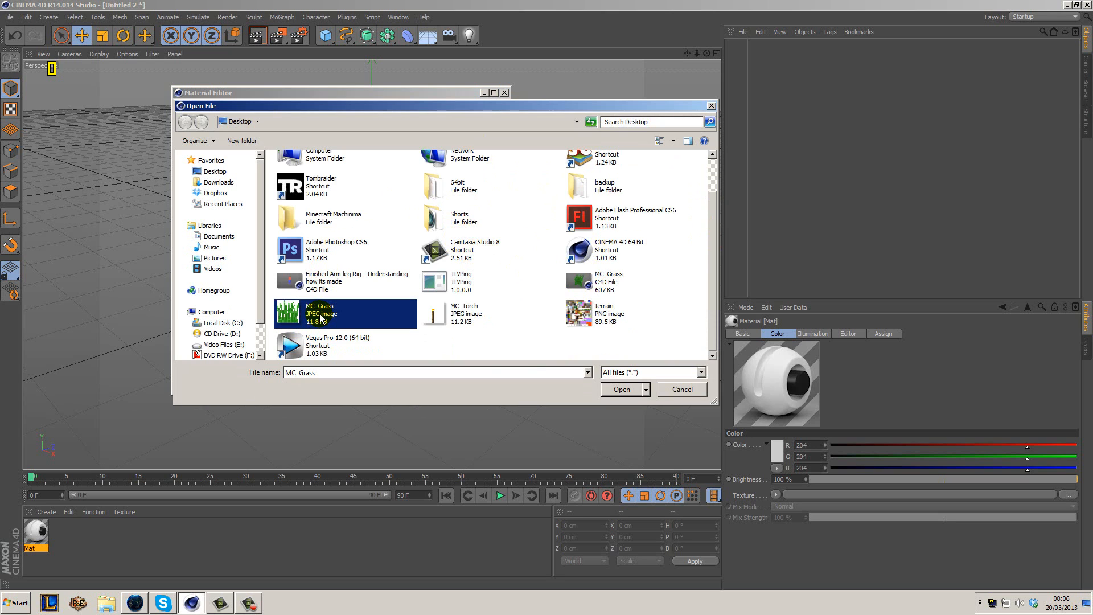
left_click(621, 390)
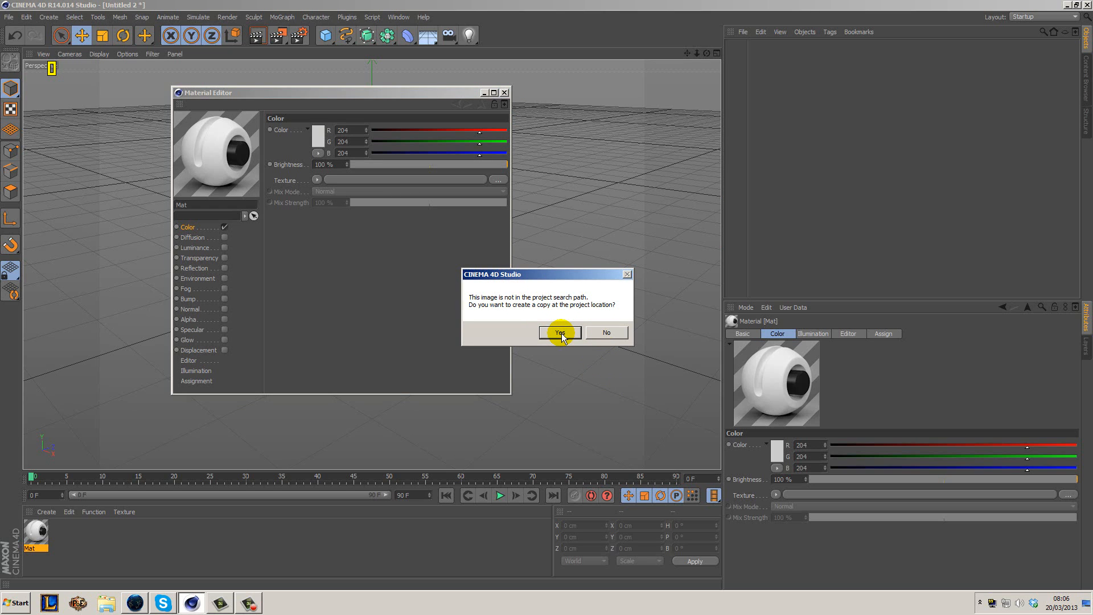
left_click(604, 333)
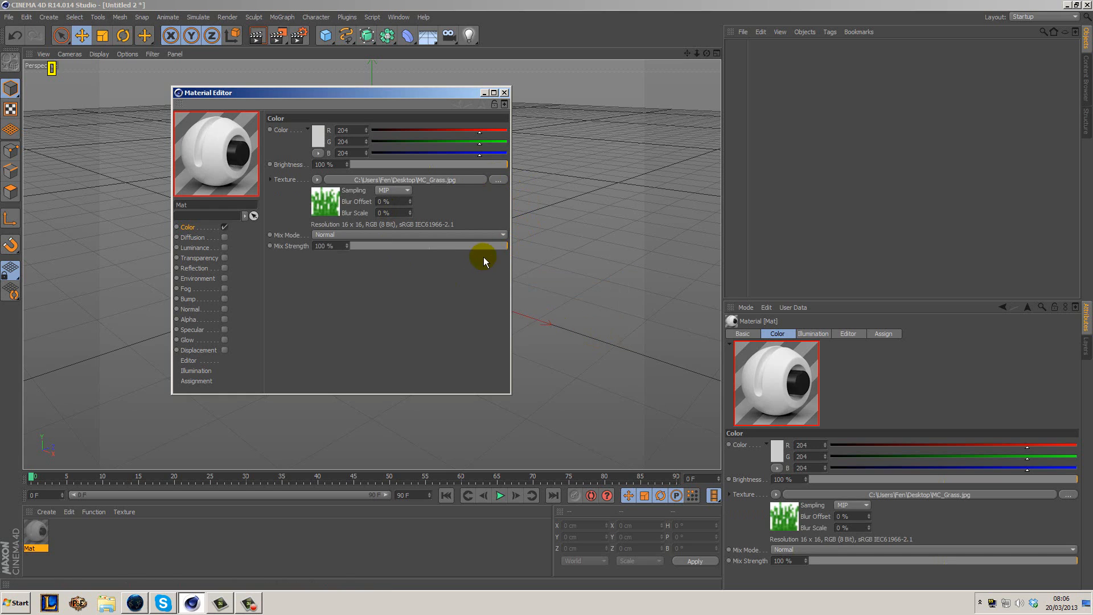
Step: Set the grass texture's sampling to None, change the material preview shape to Plane, and close the material's editor
left_click(384, 195)
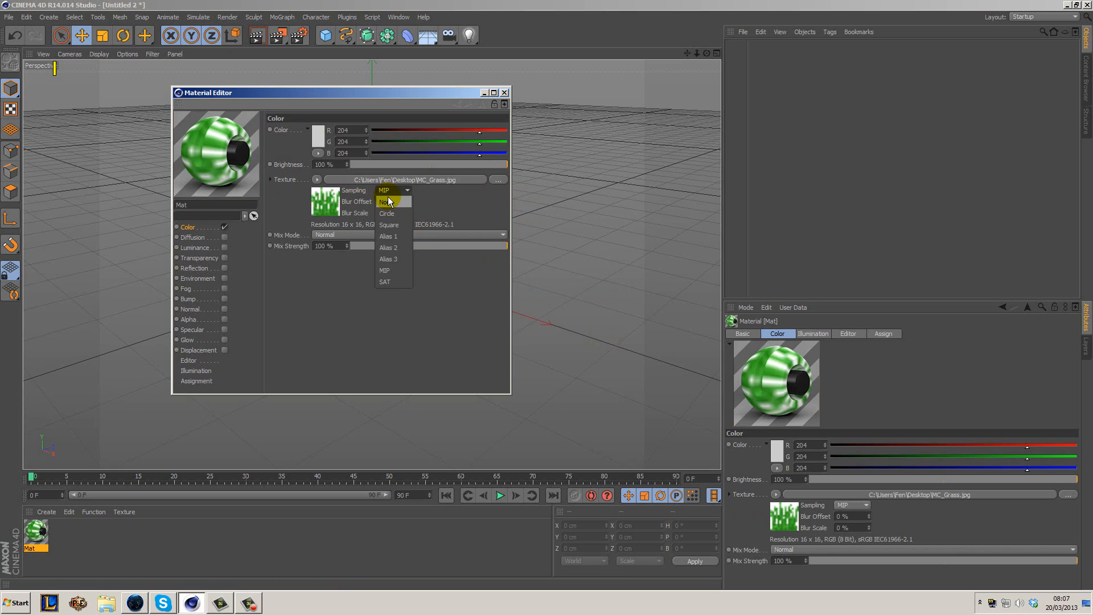
left_click(387, 202)
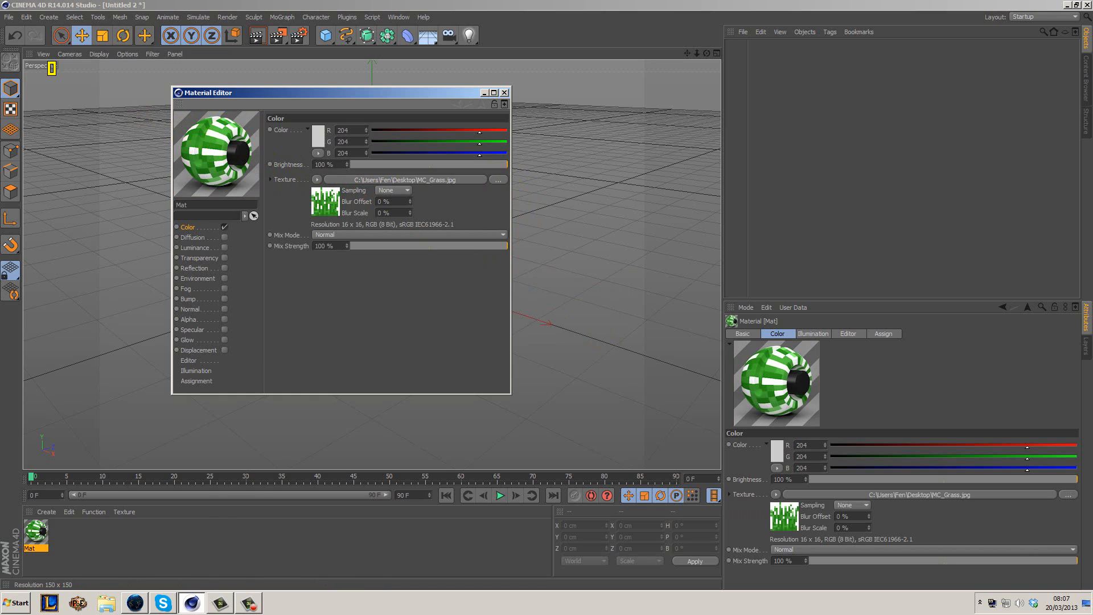
right_click(197, 132)
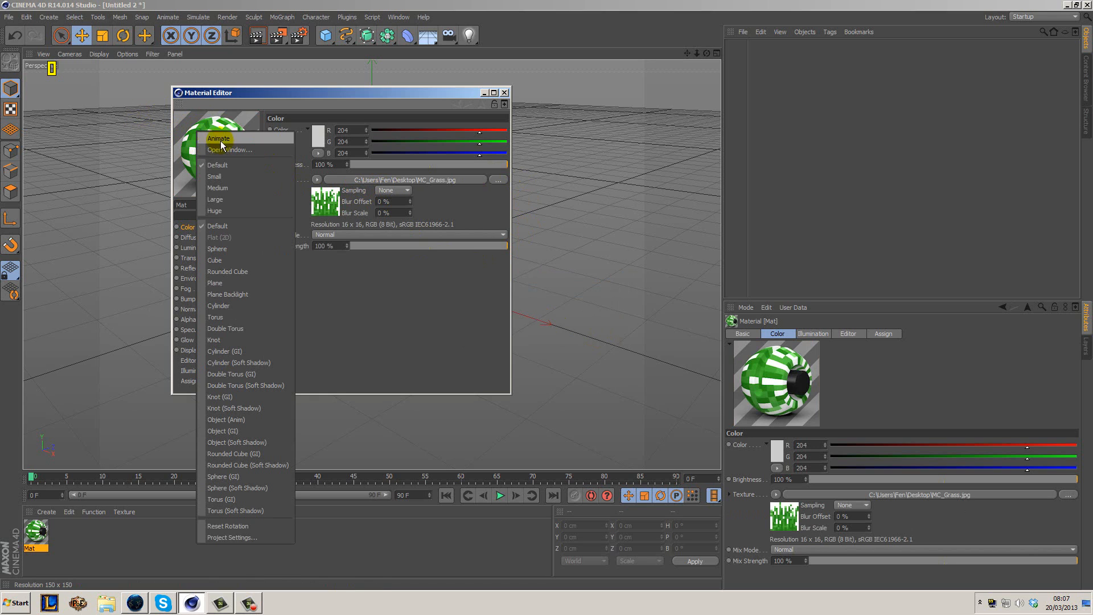
left_click(235, 282)
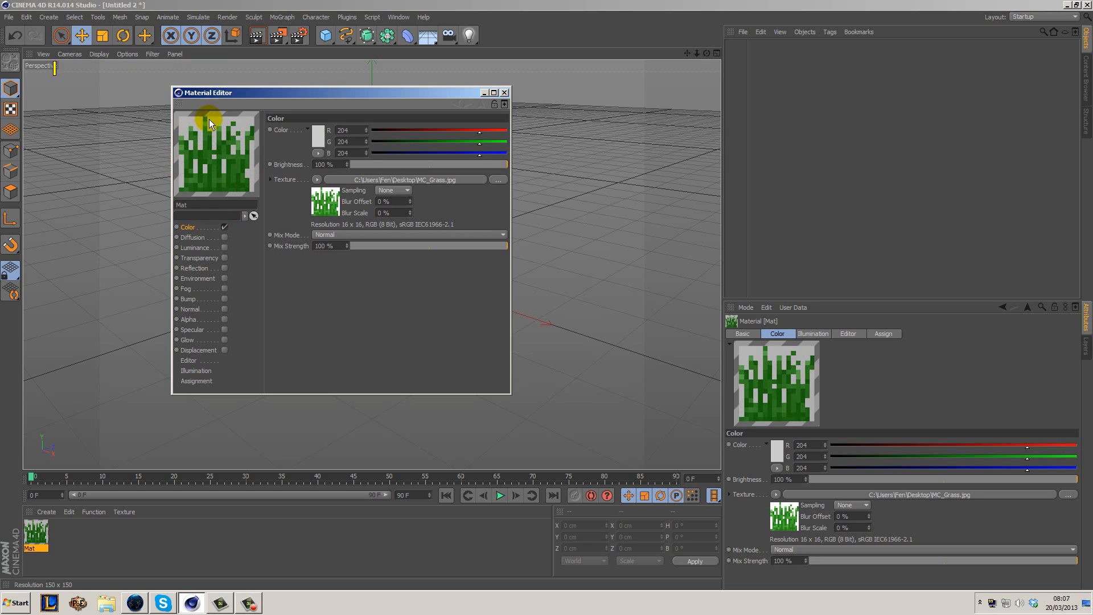
left_click(505, 93)
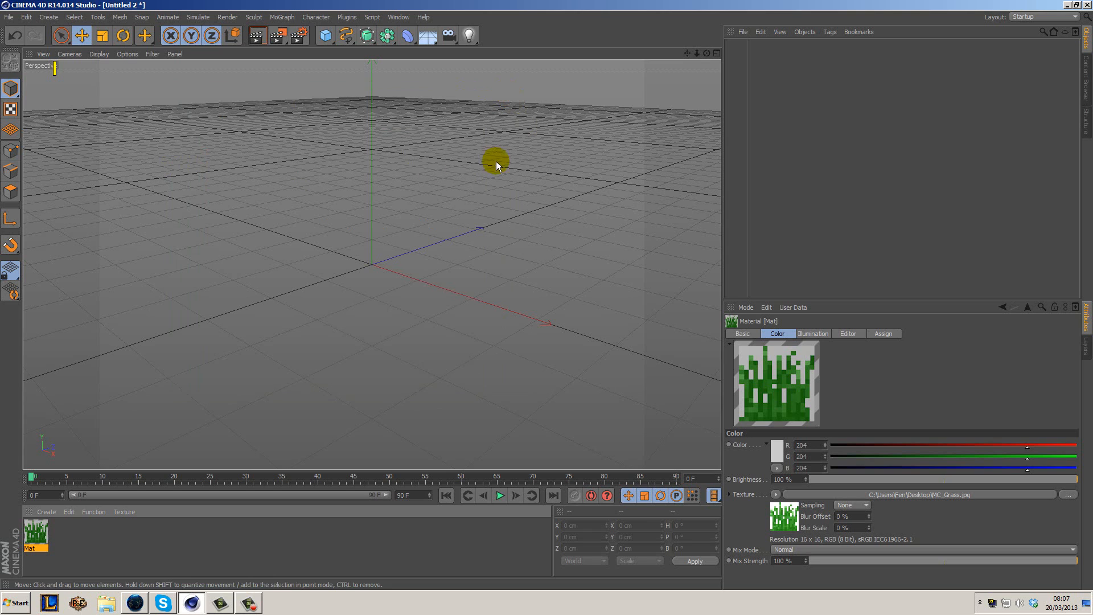
Step: Add a plane primitive and set the viewport display to Gouraud Shading (Lines)
left_click(327, 35)
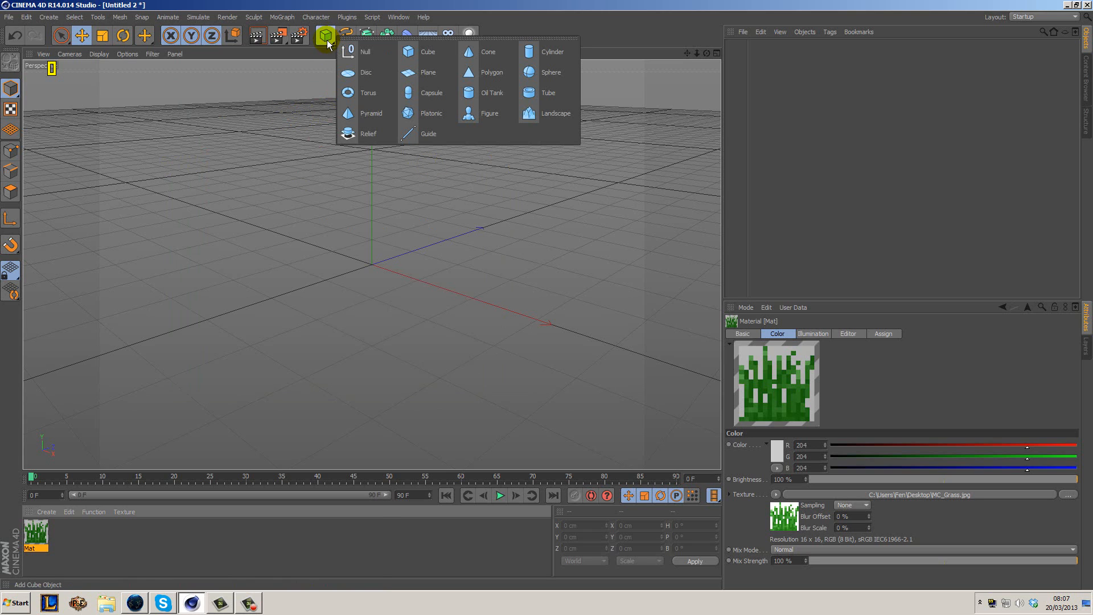
left_click(426, 72)
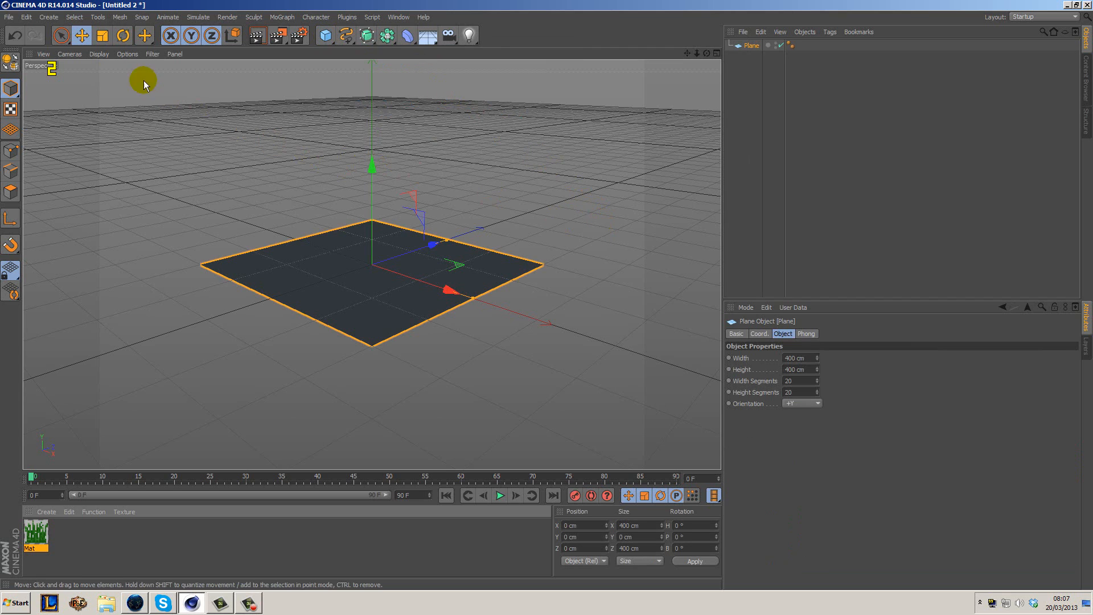
left_click(100, 54)
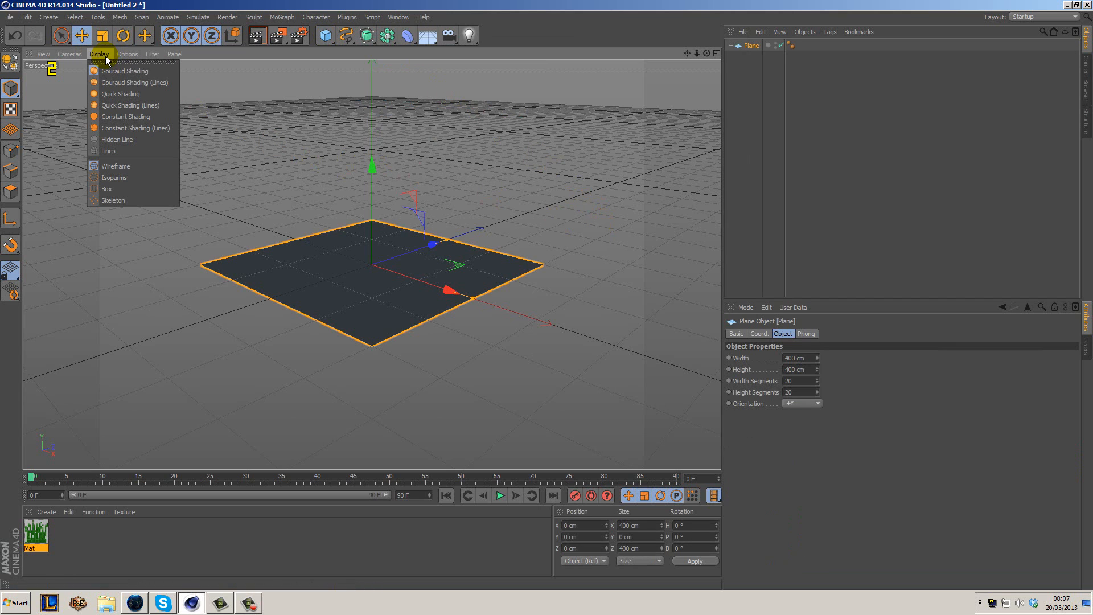
left_click(142, 91)
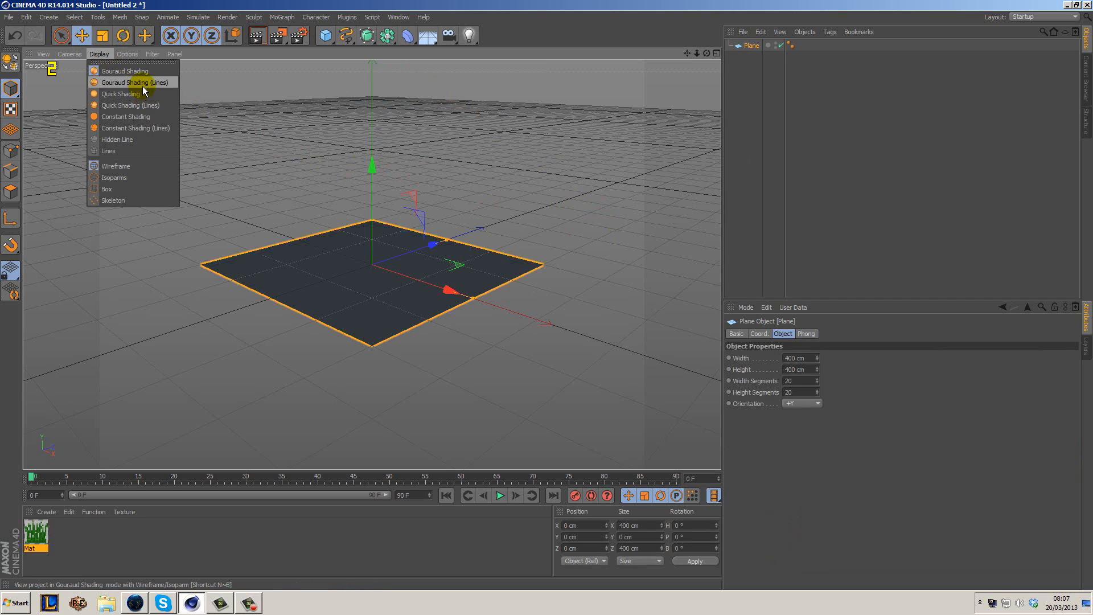
Step: Set the plane's width and height to 100 cm each
left_click(807, 359)
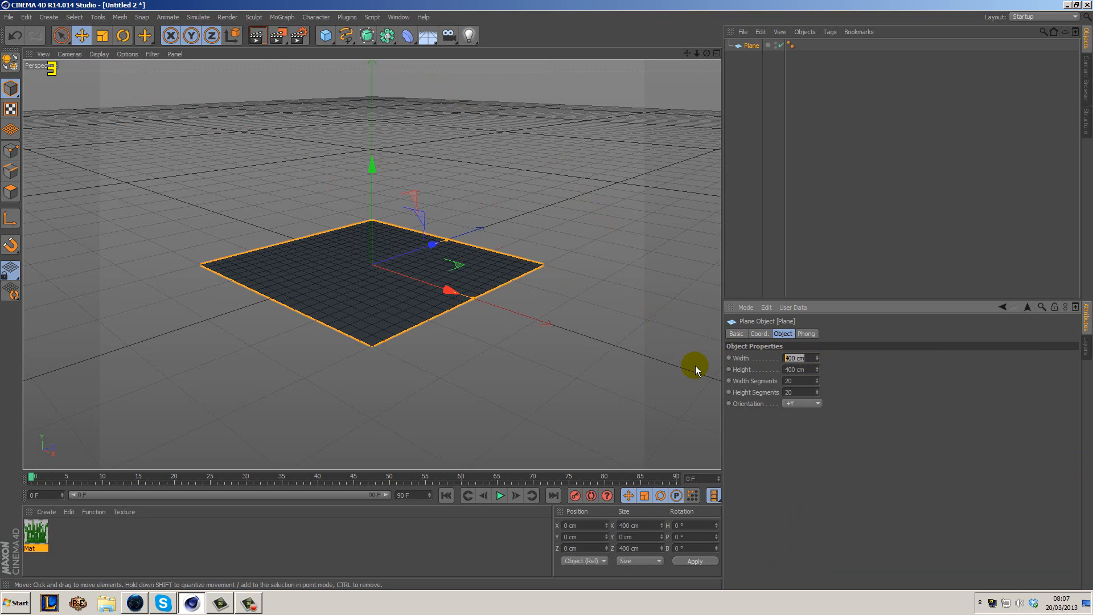
type("100")
key("Tab")
type("100")
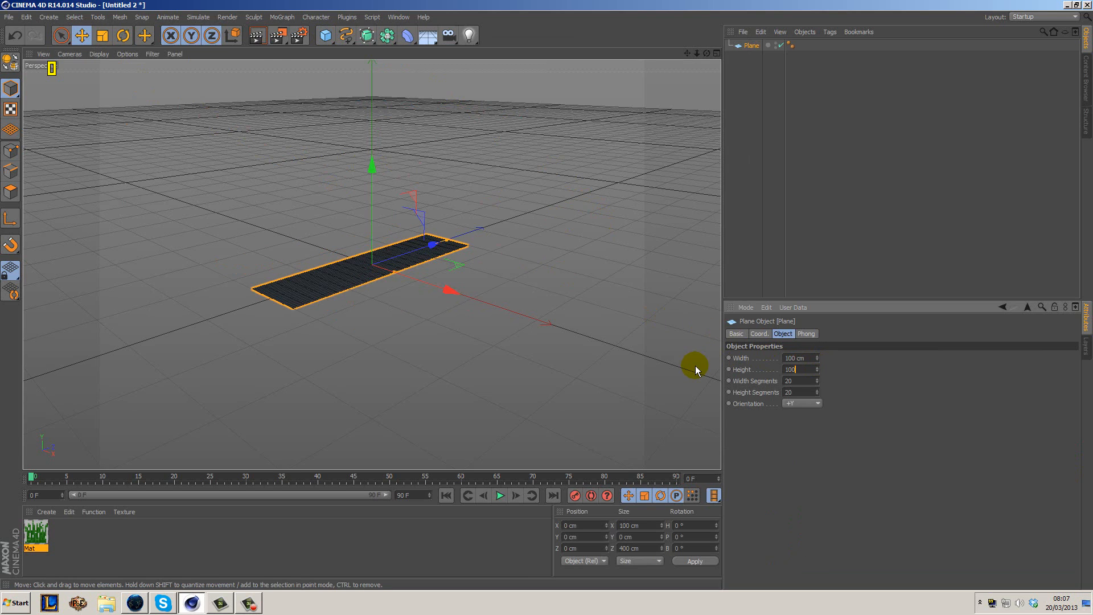
key("Return")
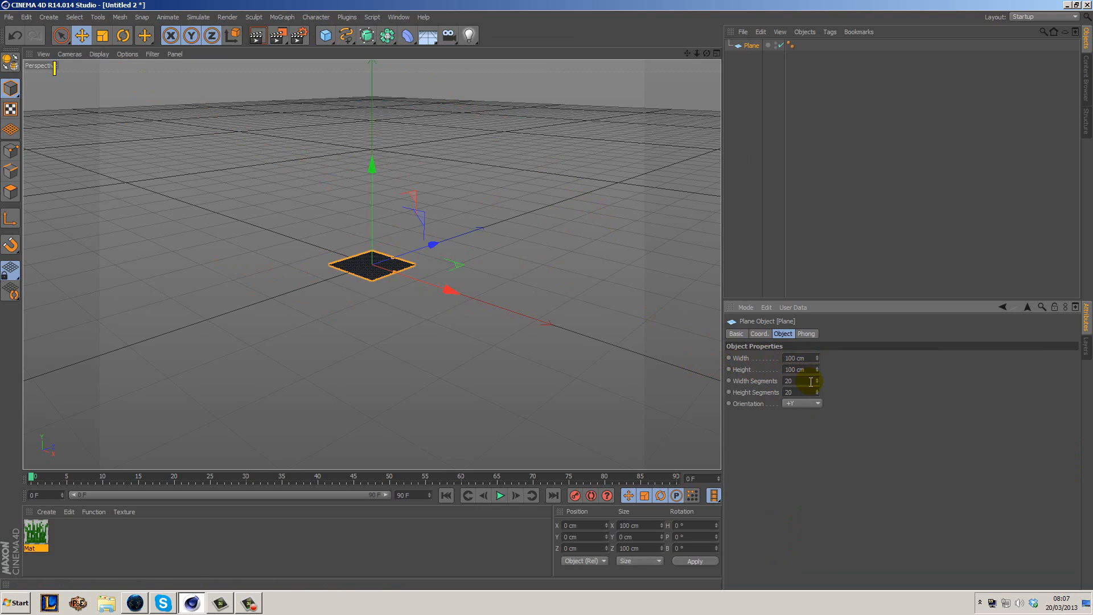
Step: Set the plane's width segments and height segments to 16 each
left_click_drag(811, 382, 763, 386)
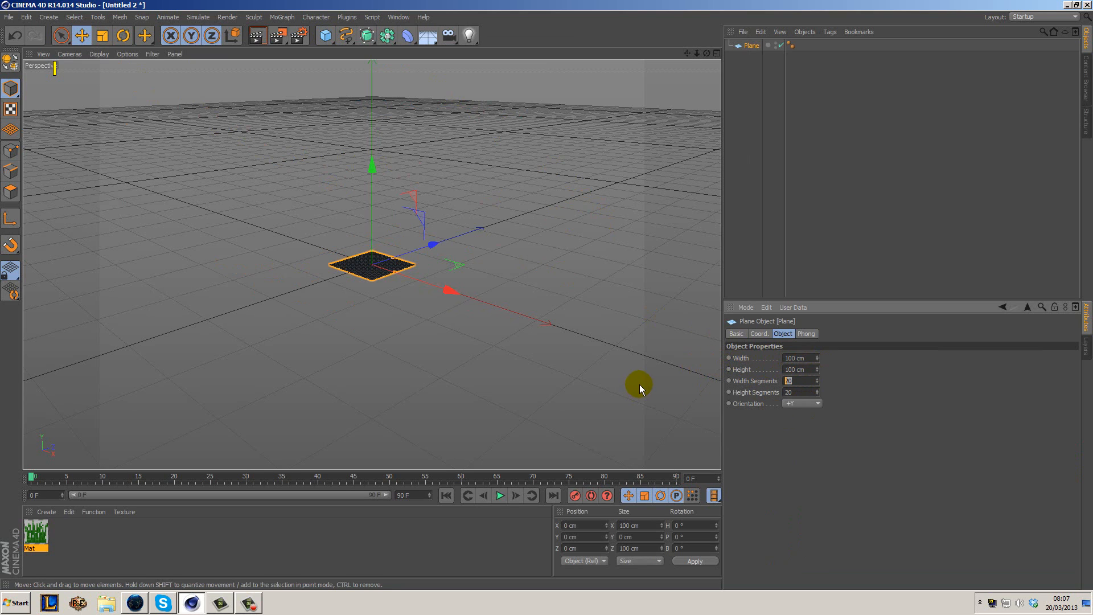
type("16")
key("Tab")
type("16")
key("Return")
Step: Set the plane's orientation to -Z so that it stands upright
left_click_drag(488, 232, 365, 296, "alt")
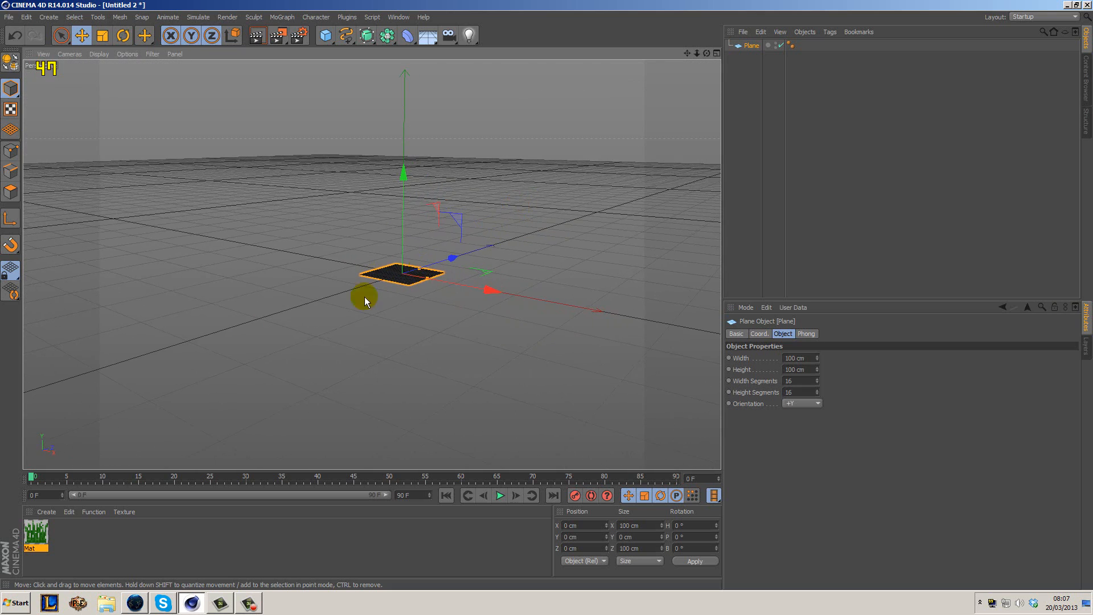
left_click_drag(573, 209, 527, 278, "alt")
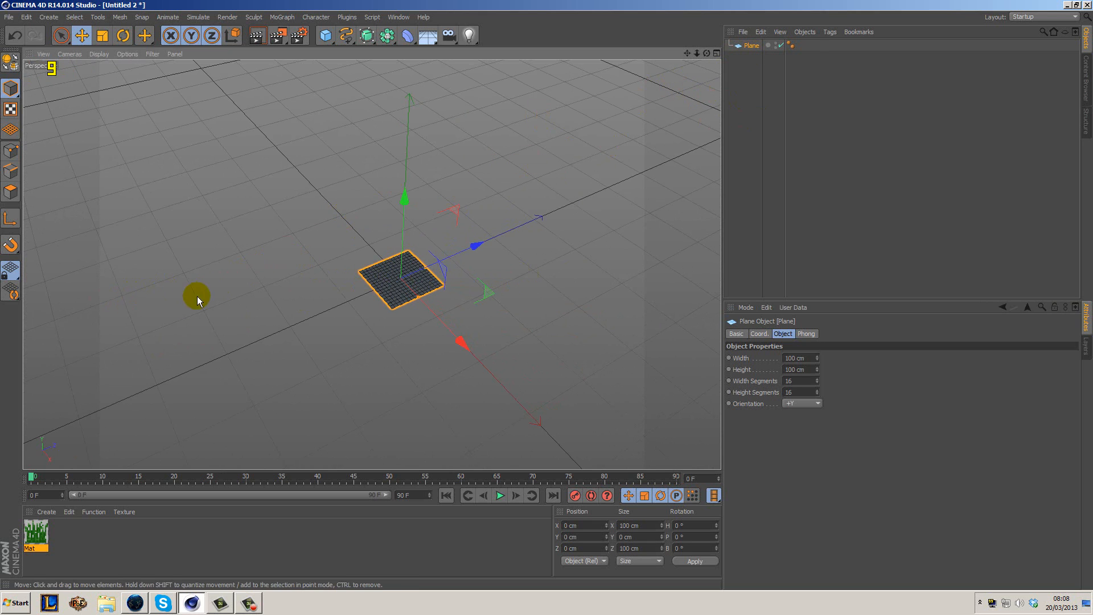
left_click_drag(584, 233, 569, 218, "alt")
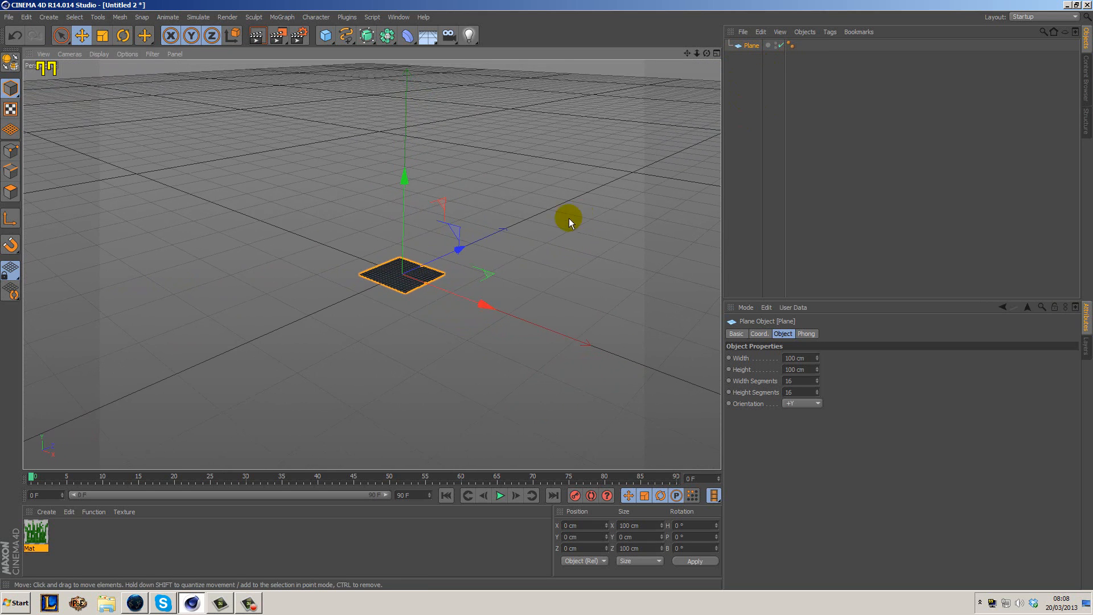
left_click(805, 404)
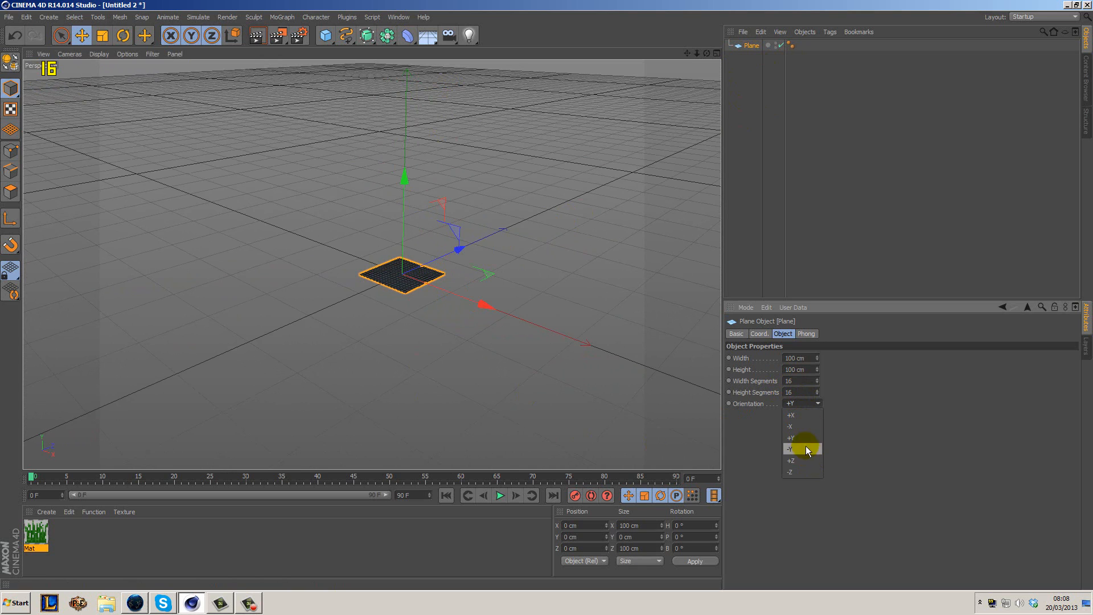
left_click(806, 471)
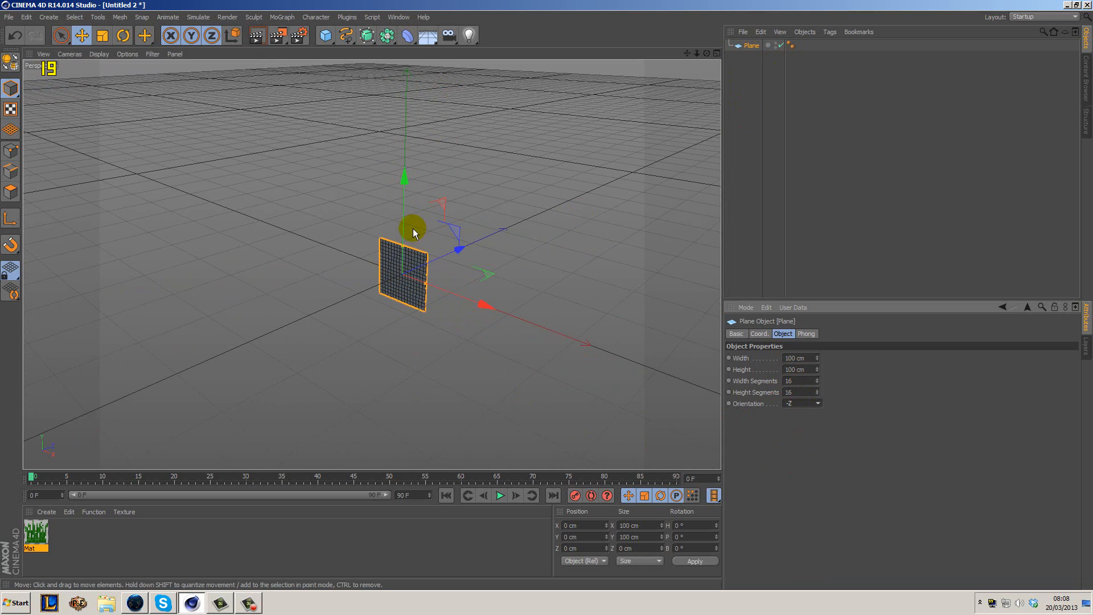
Step: Enable quantizing in the snap options for the active tool
left_click_drag(447, 346, 413, 316, "alt")
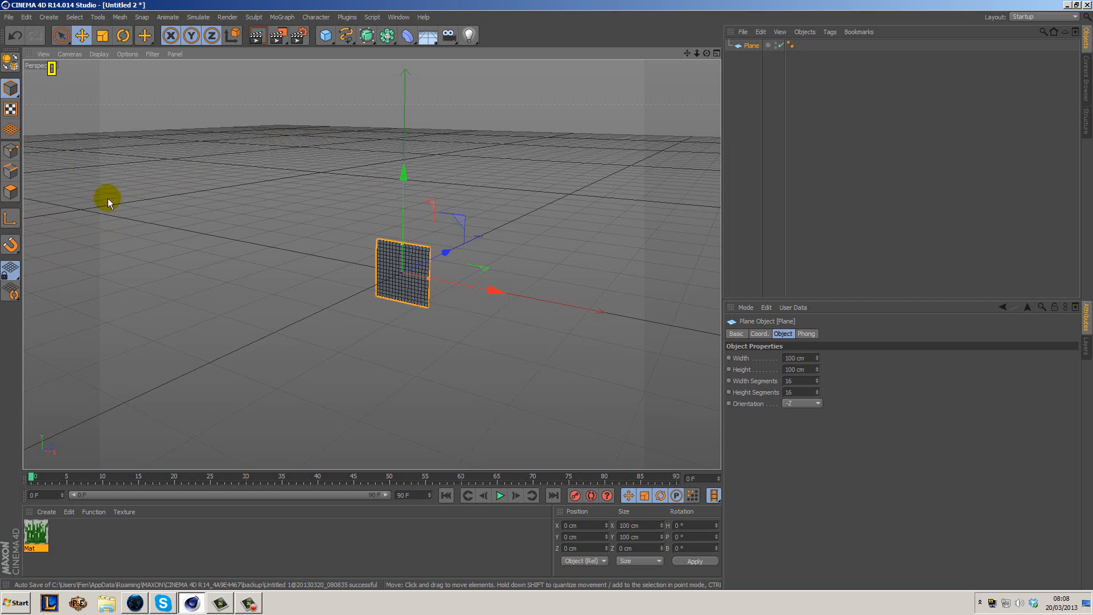
left_click(14, 246)
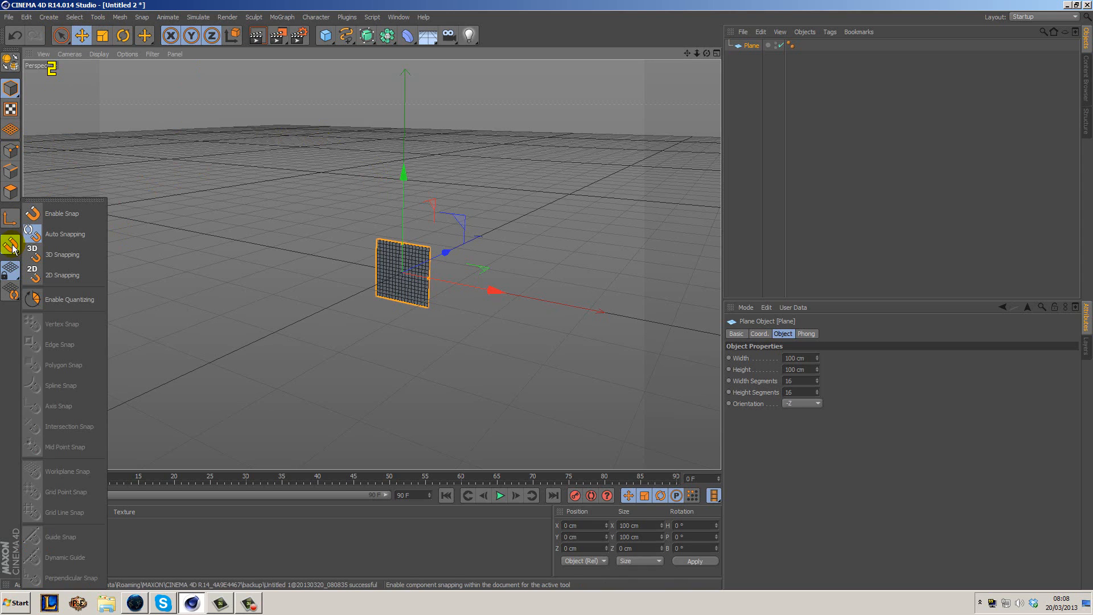
left_click_drag(14, 249, 82, 302)
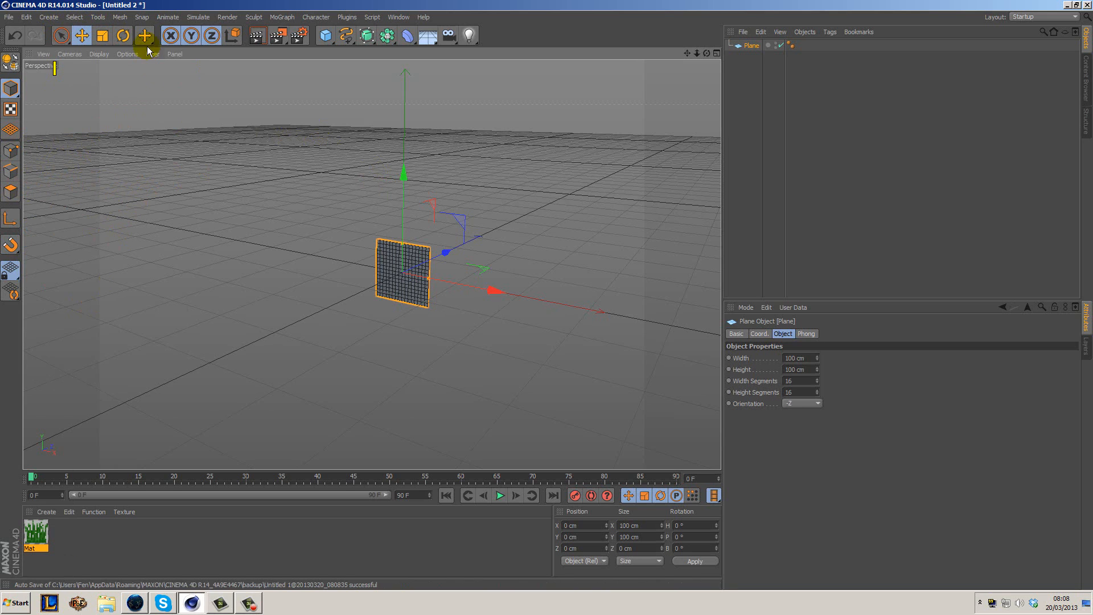
left_click(141, 18)
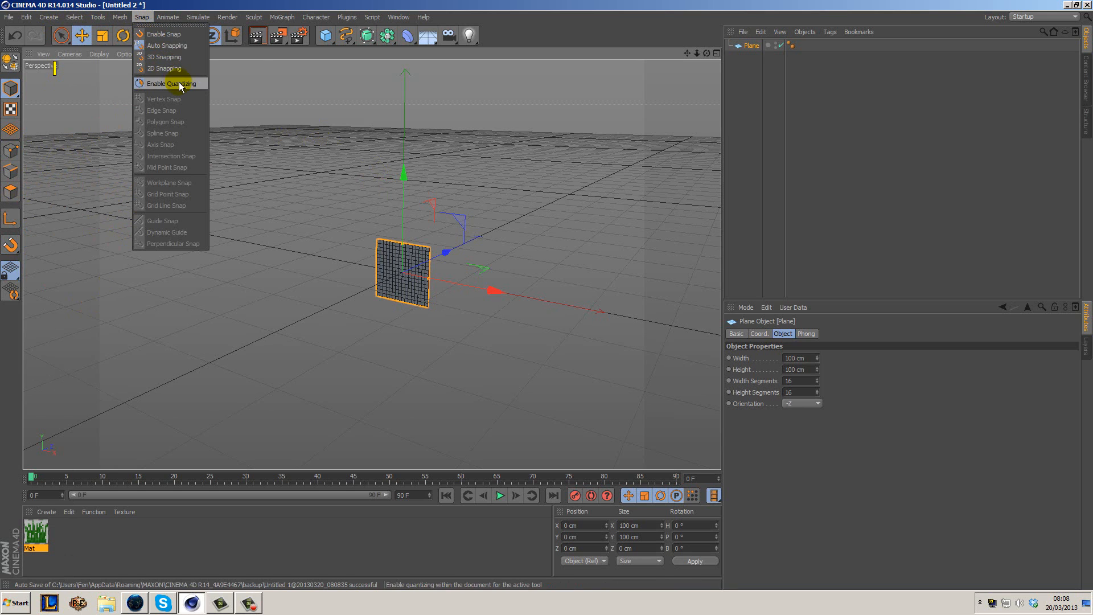
left_click(187, 4)
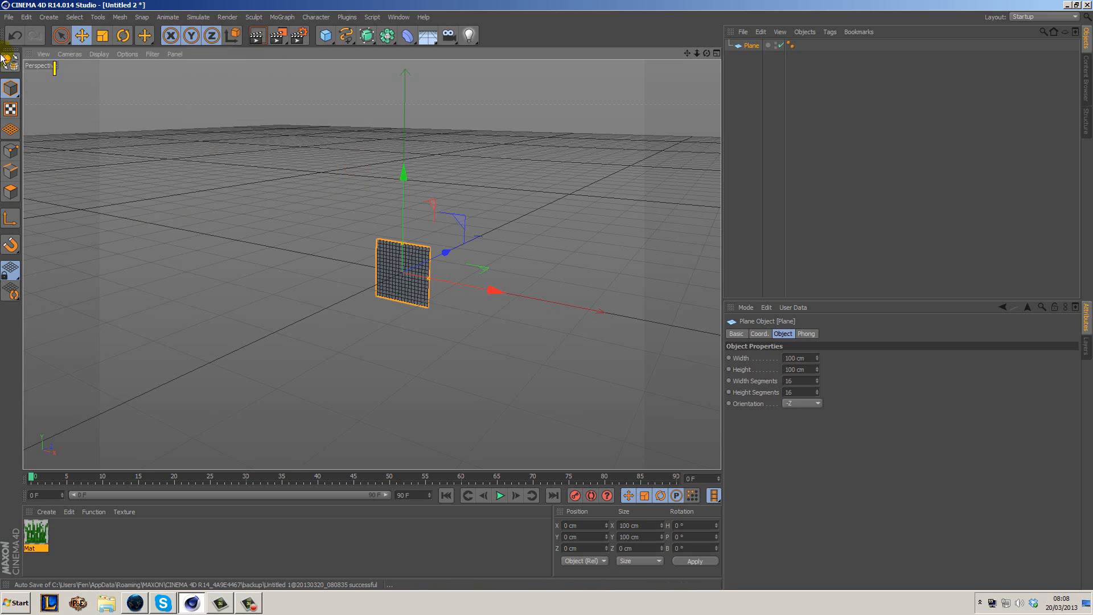
Step: Set the quantize movement increment to 3.125 cm in the Modeling settings
left_click(81, 35)
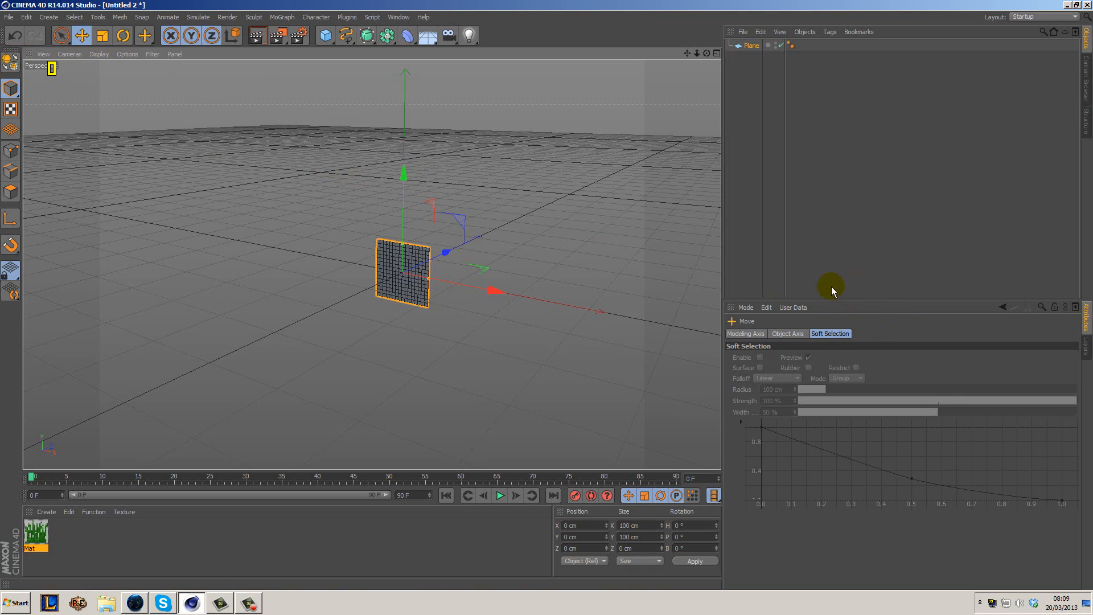
left_click(746, 308)
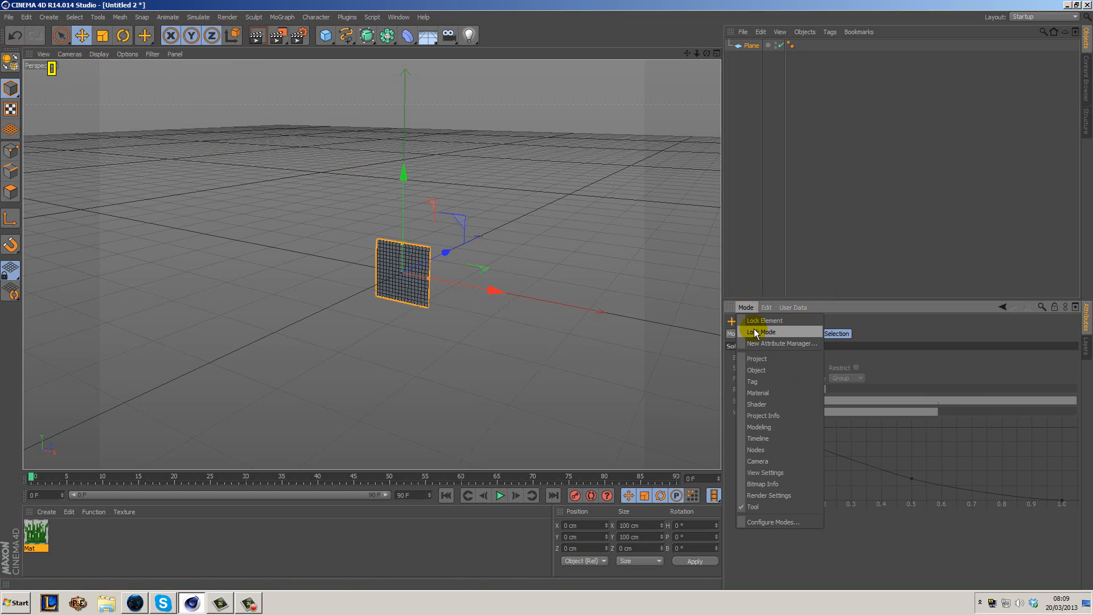
left_click(785, 426)
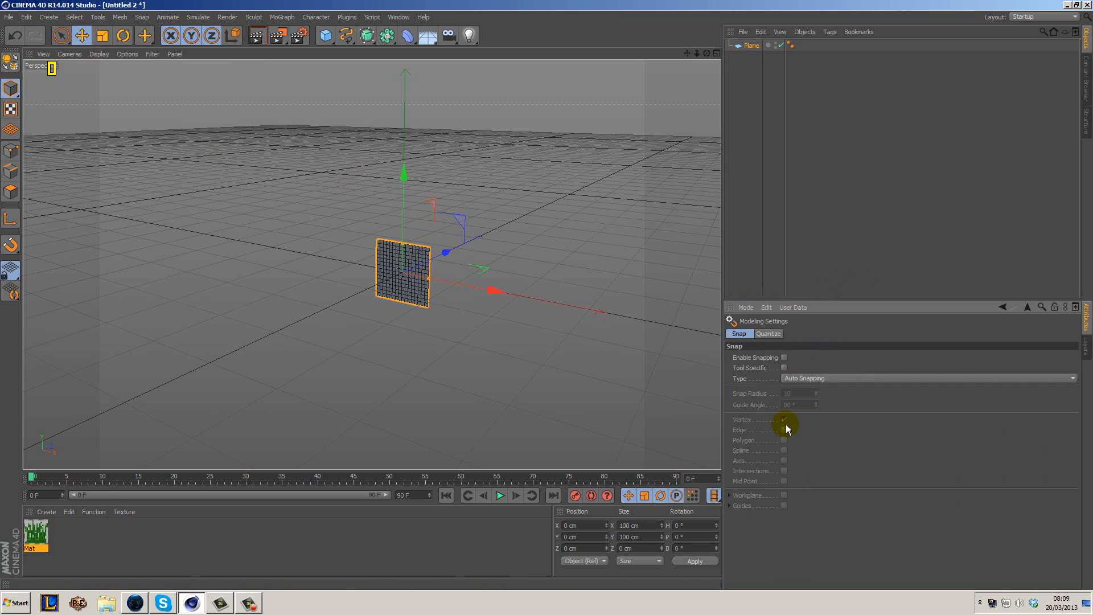
left_click(766, 334)
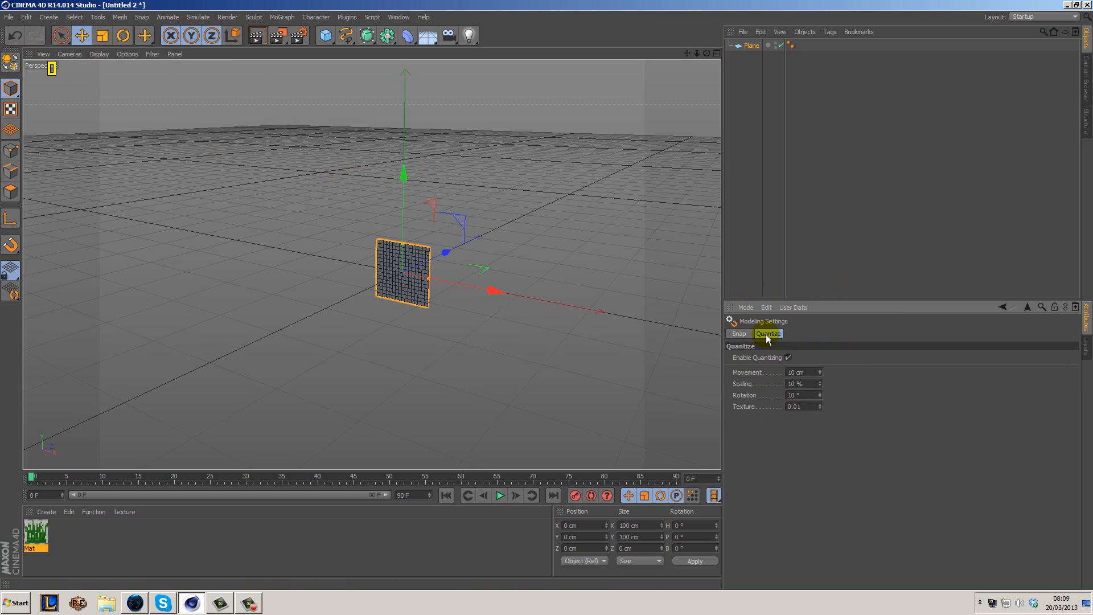
left_click(803, 372)
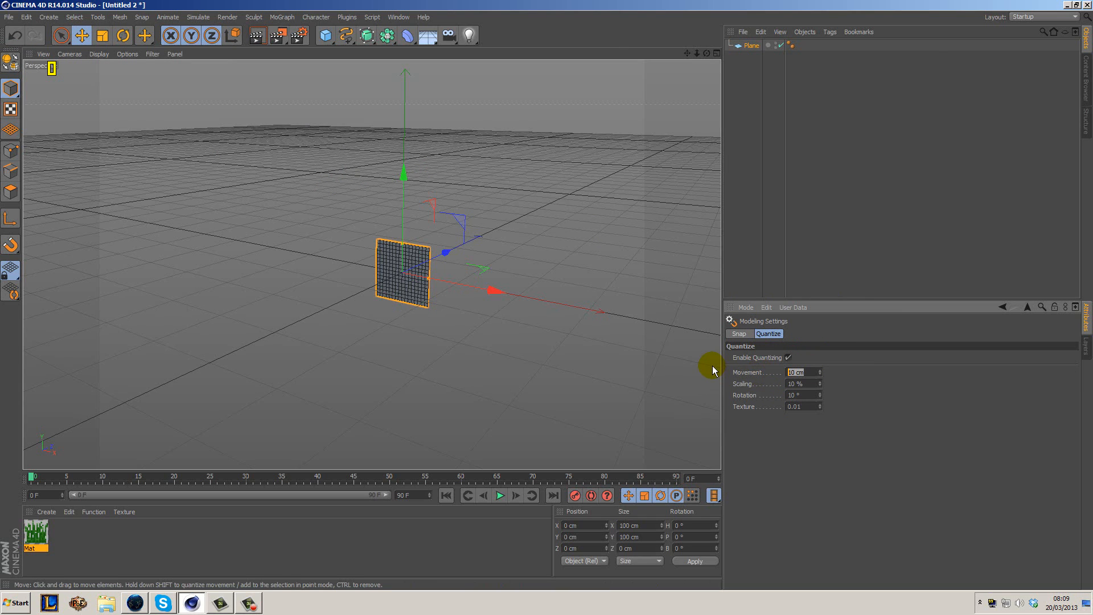
type("3.125")
key("Return")
Step: Move the plane up along the Y axis to a position of 50 cm
left_click_drag(402, 188, 418, 171)
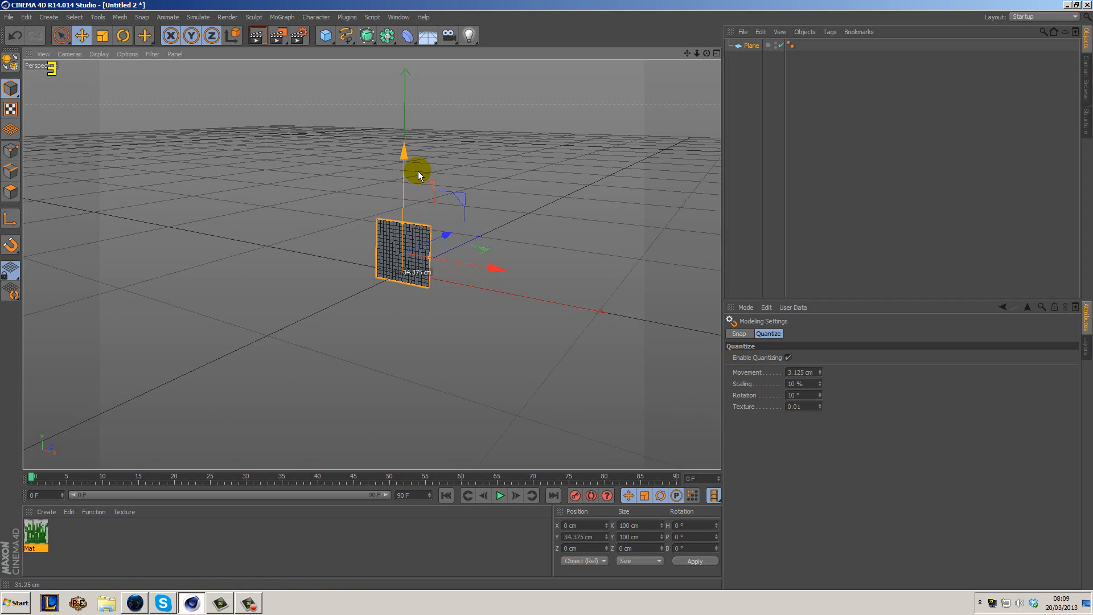
left_click_drag(418, 171, 430, 162)
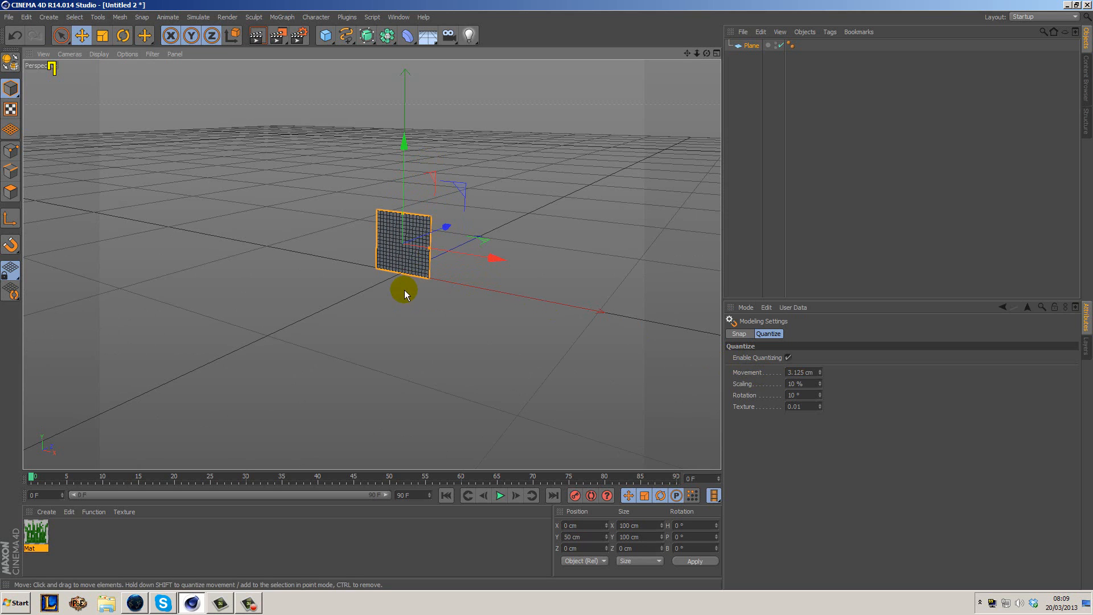
mouse_move(404, 290)
middle_mouse_down("alt")
mouse_move(430, 272)
mouse_move(408, 280)
middle_mouse_up("alt")
double_click(571, 535)
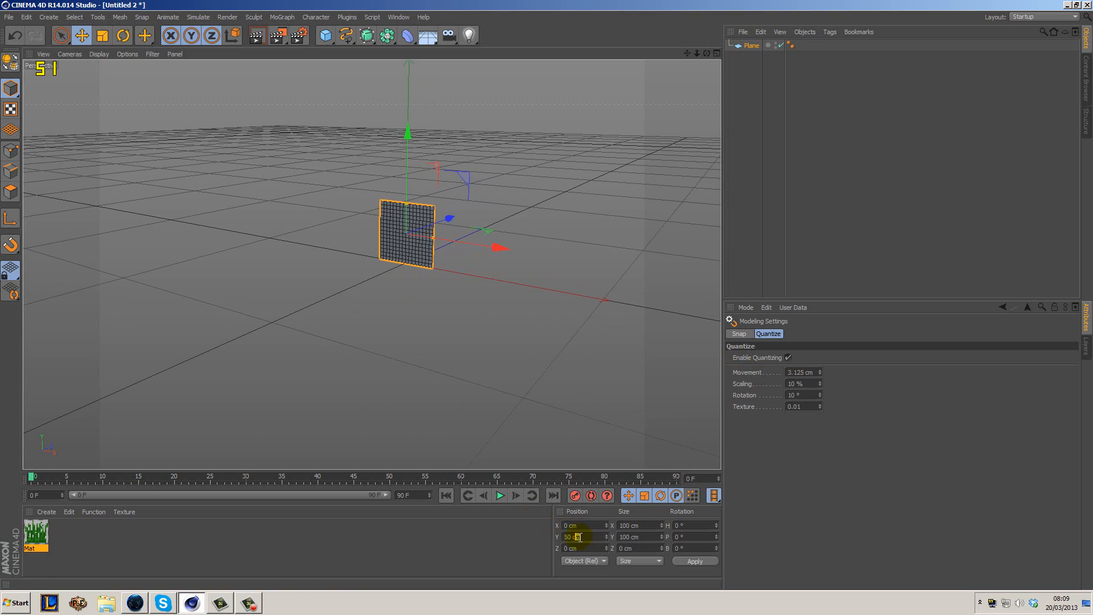
left_click(584, 536)
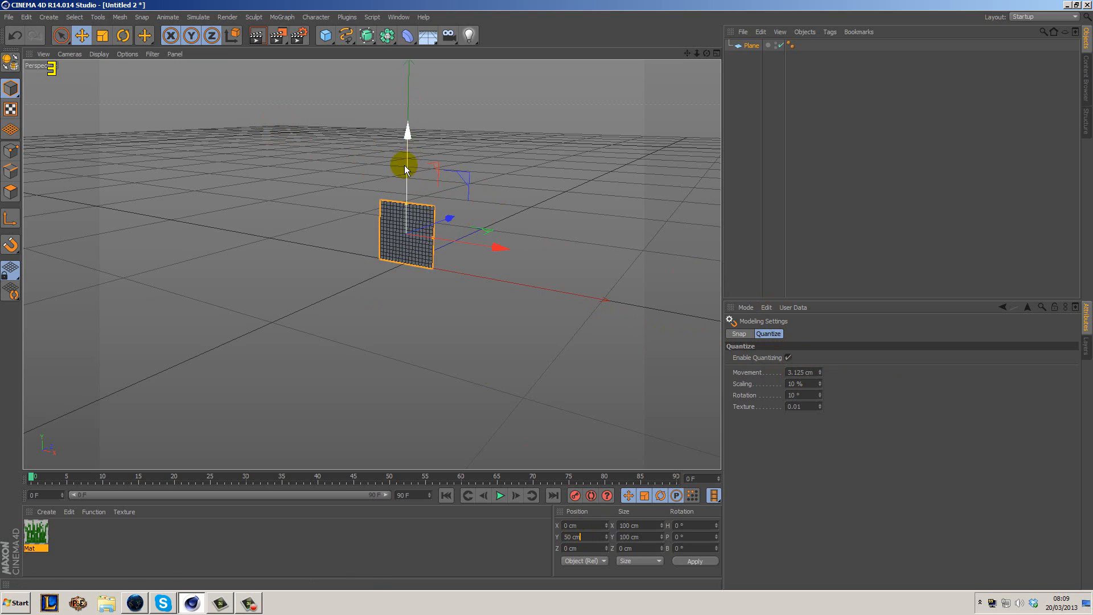
Step: Convert the plane into an editable polygon object and rename it Grass
left_click(751, 46)
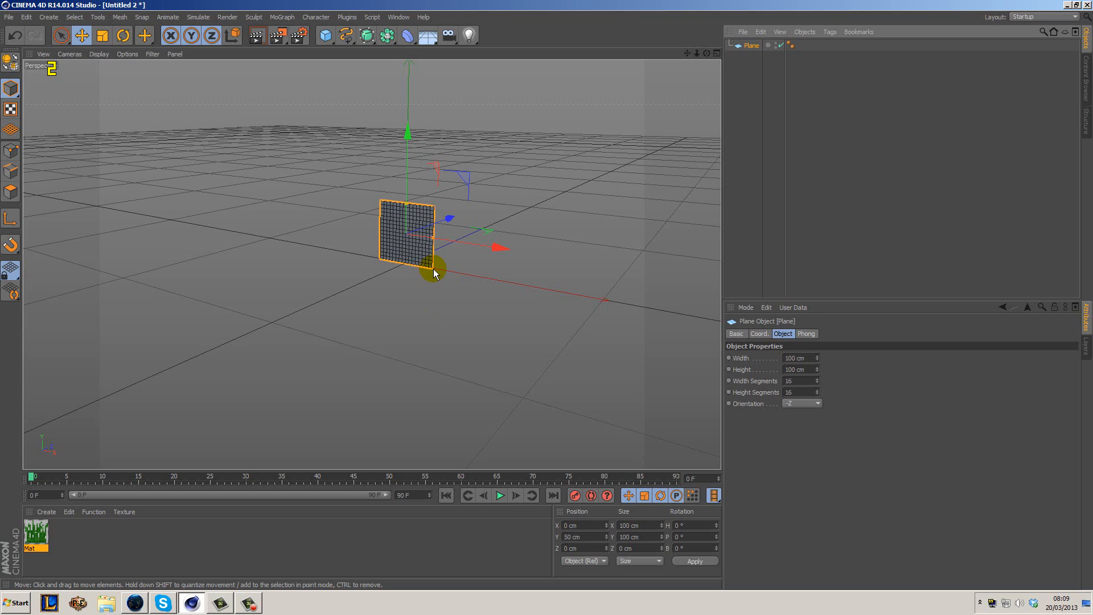
key("c")
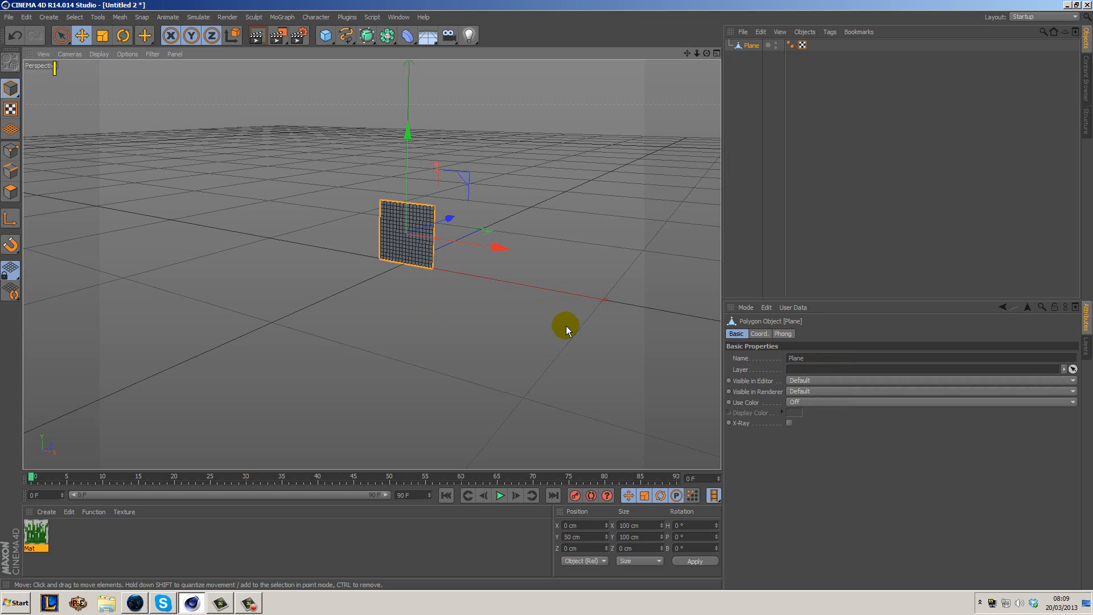
double_click(754, 45)
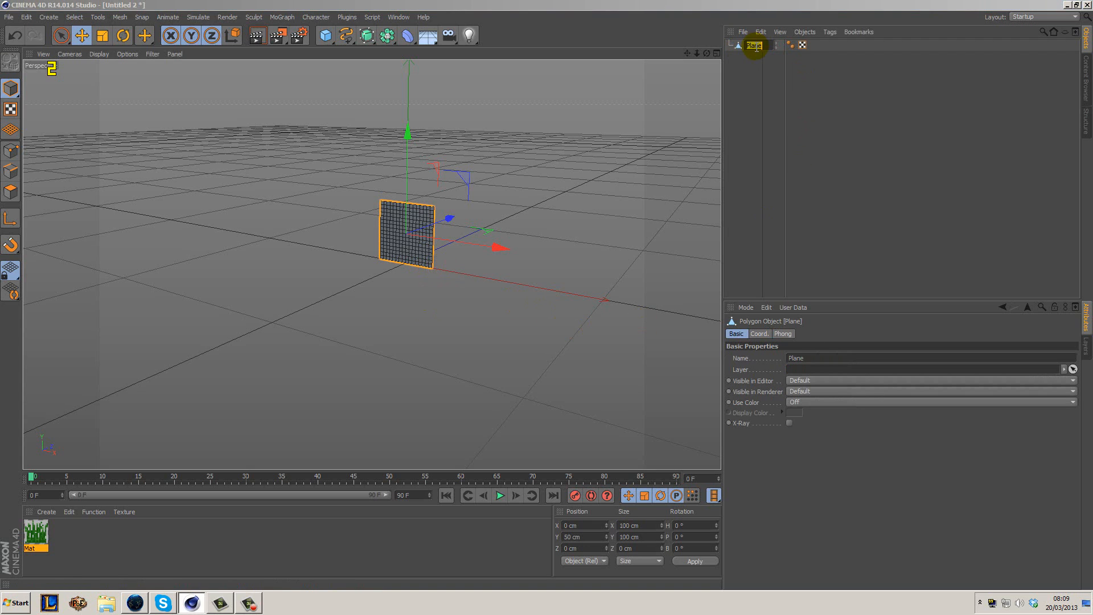
type("Grass")
key("Return")
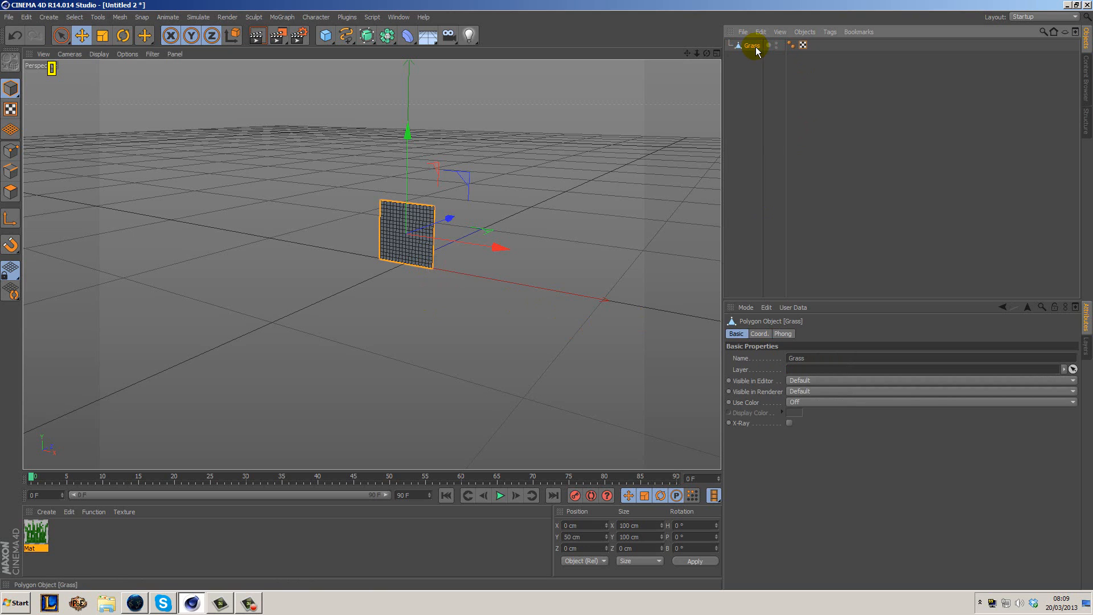
Step: Apply the grass-textured material Mat to the Grass object
left_click(30, 534)
left_click_drag(29, 534, 392, 254)
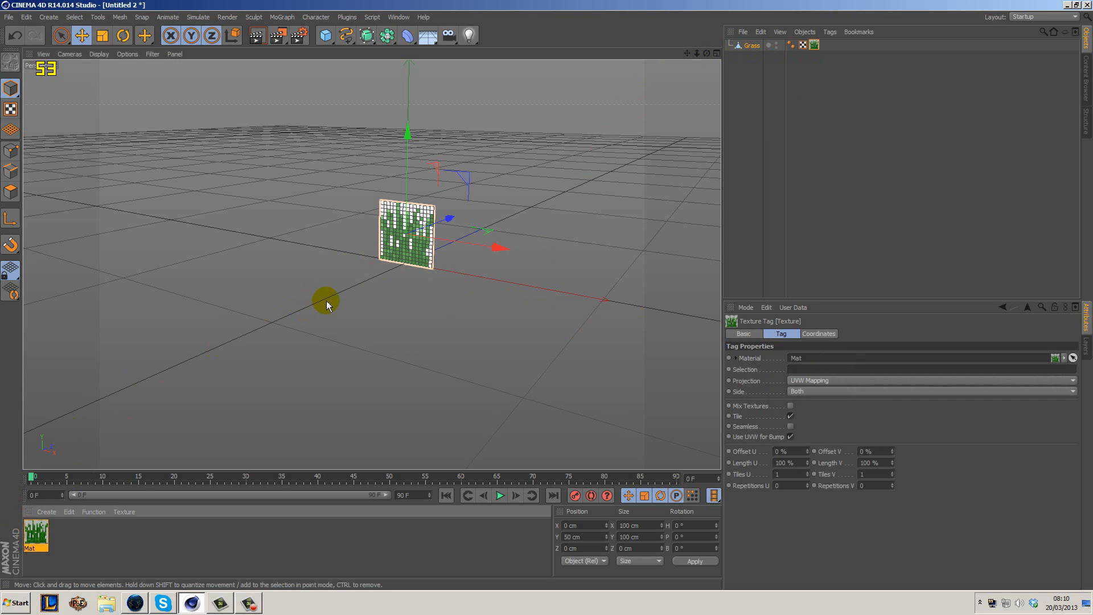
key("o")
mouse_move(375, 308)
middle_mouse_down("alt")
mouse_move(394, 304)
mouse_move(368, 304)
middle_mouse_up("alt")
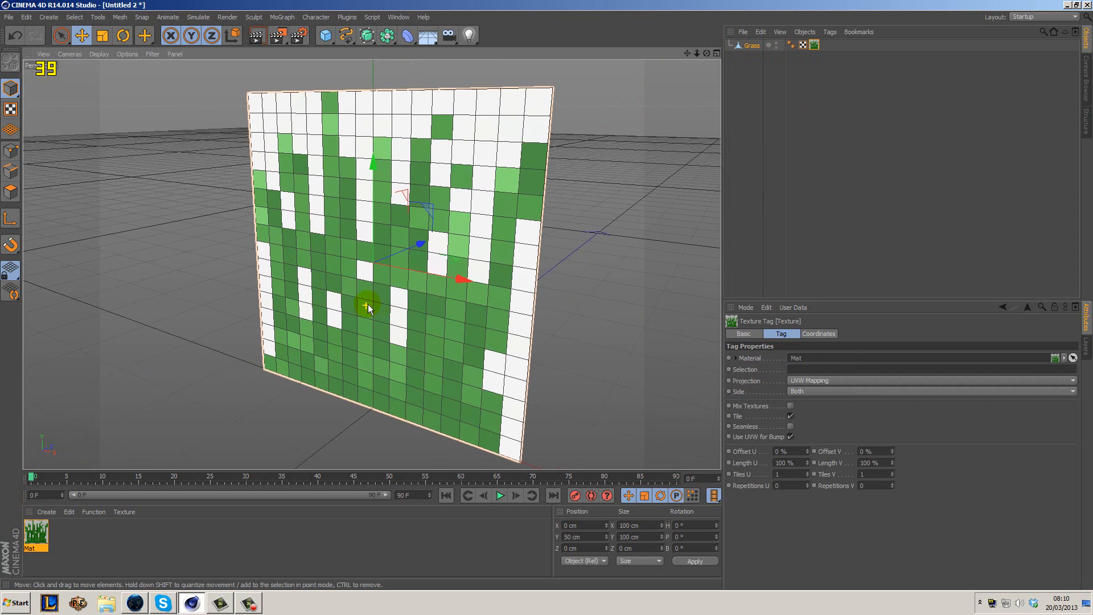
left_click_drag(368, 304, 481, 283, "alt")
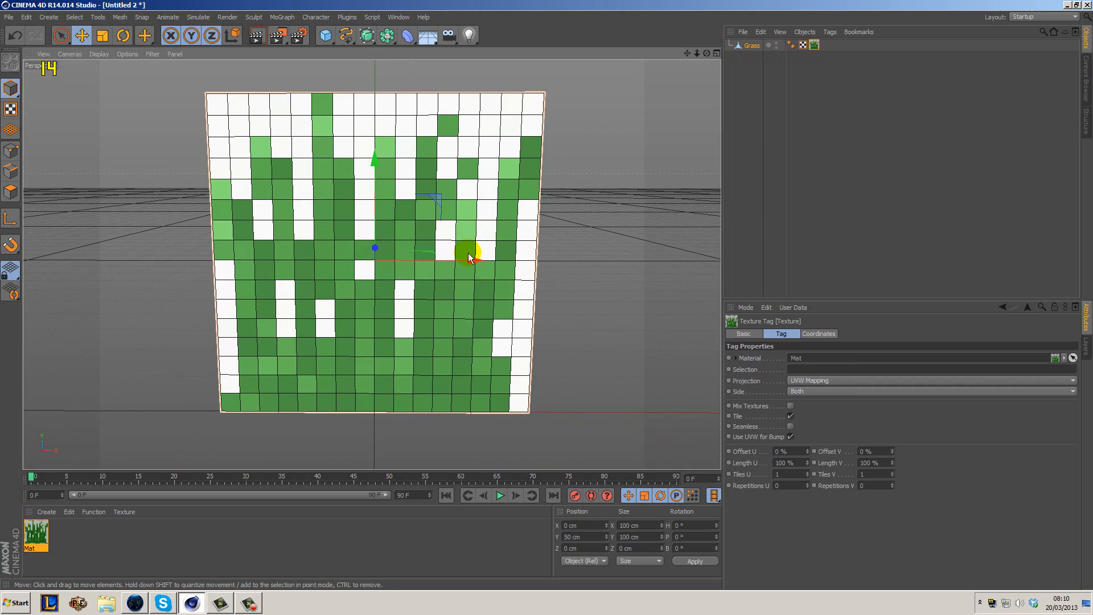
mouse_move(415, 255)
middle_mouse_down("alt")
mouse_move(446, 270)
mouse_move(425, 261)
middle_mouse_up("alt")
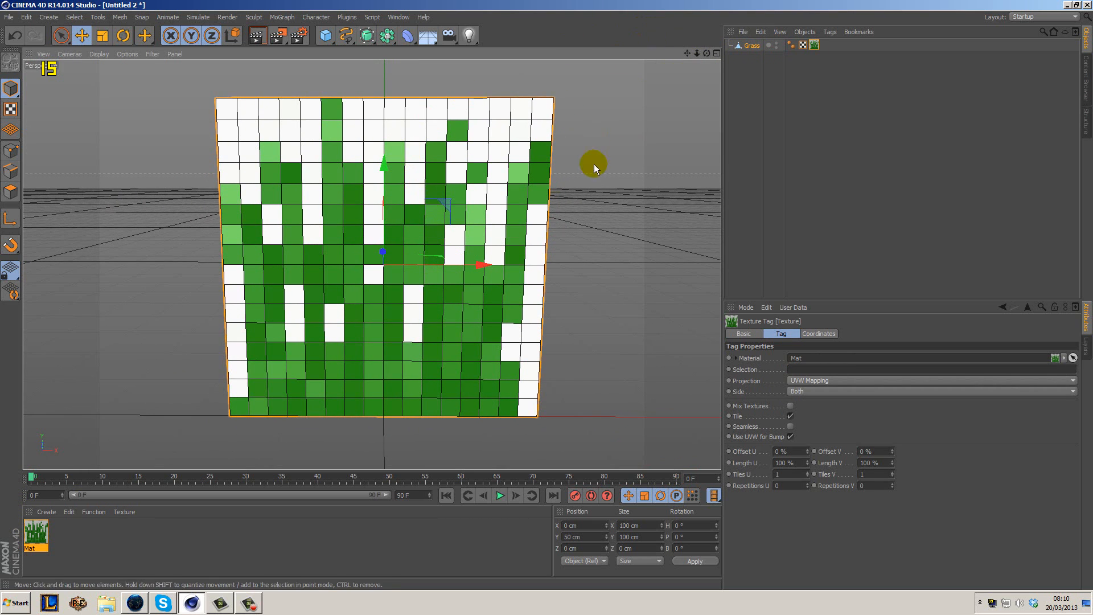
Step: Select all the white polygons around and between the grass blades with Live Selection and delete them
left_click(10, 192)
left_click(61, 35)
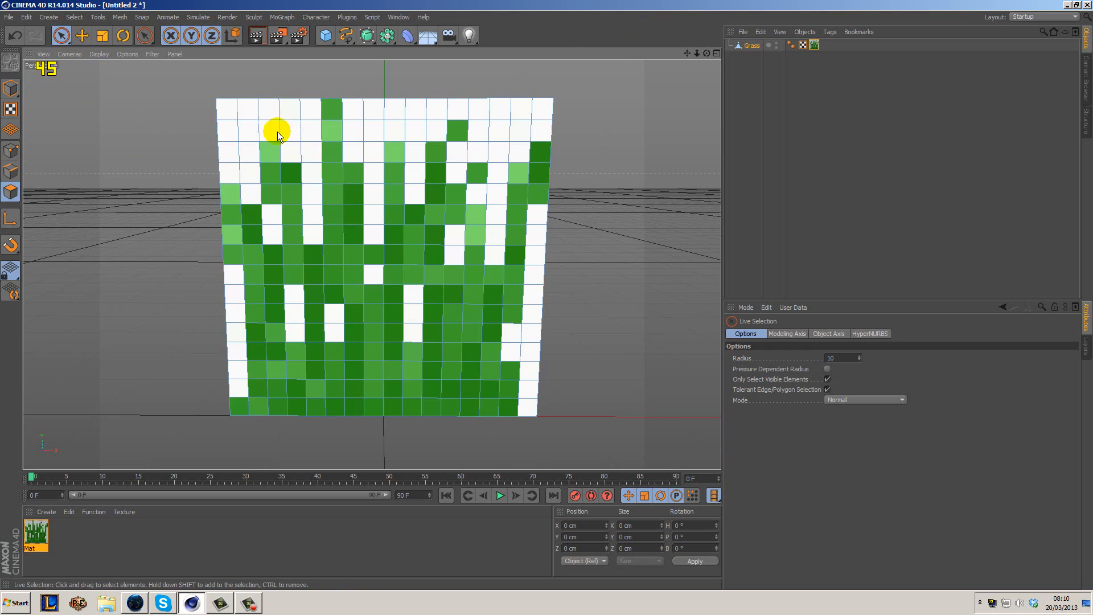
mouse_move(237, 125)
left_mouse_down()
mouse_move(237, 161)
mouse_move(236, 108)
mouse_move(295, 115)
mouse_move(308, 134)
mouse_move(310, 210)
mouse_move(275, 224)
mouse_move(246, 188)
mouse_move(225, 372)
mouse_move(271, 349)
mouse_move(293, 298)
mouse_move(295, 327)
mouse_move(334, 315)
mouse_move(335, 328)
left_mouse_up()
left_click_drag(413, 296, 410, 322, "shift")
left_click(374, 275, "shift")
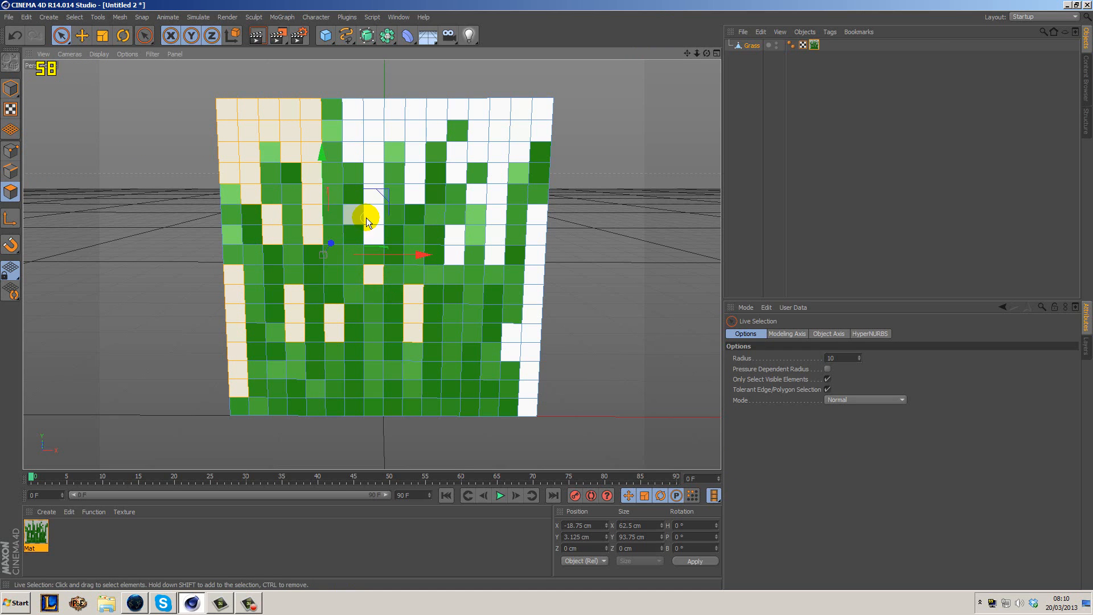
mouse_move(373, 232)
left_mouse_down("shift")
mouse_move(374, 108)
mouse_move(361, 134)
mouse_move(415, 129)
mouse_move(412, 171)
mouse_move(435, 106)
mouse_move(493, 102)
mouse_move(529, 117)
mouse_move(496, 134)
mouse_move(511, 143)
mouse_move(488, 188)
mouse_move(497, 248)
mouse_move(451, 245)
mouse_move(419, 292)
mouse_move(532, 349)
mouse_move(532, 403)
mouse_move(532, 276)
mouse_move(546, 222)
mouse_move(456, 160)
left_mouse_up("shift")
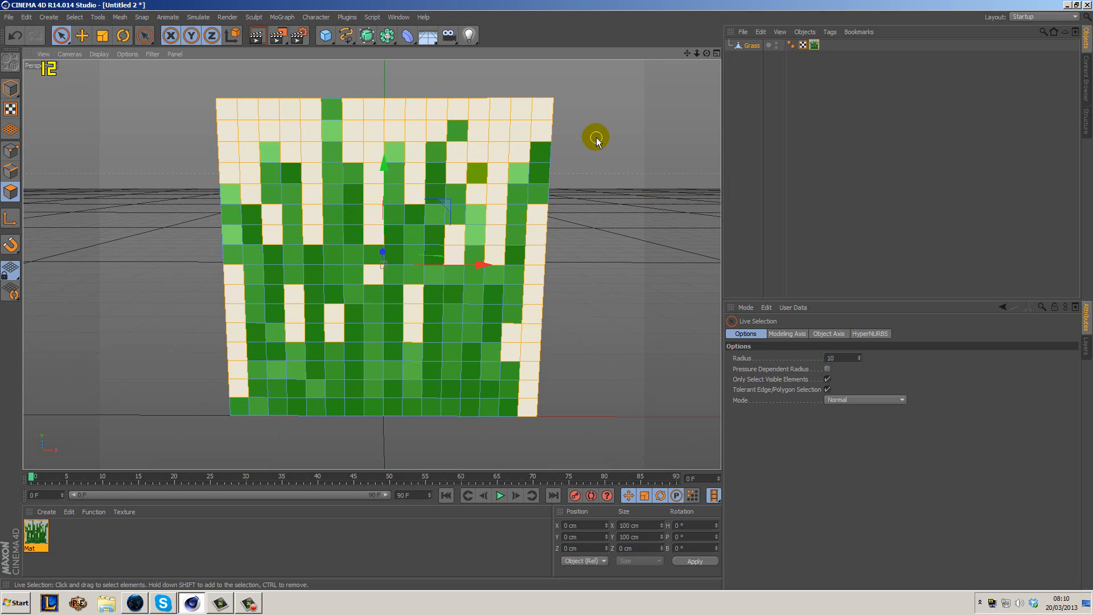
key("Delete")
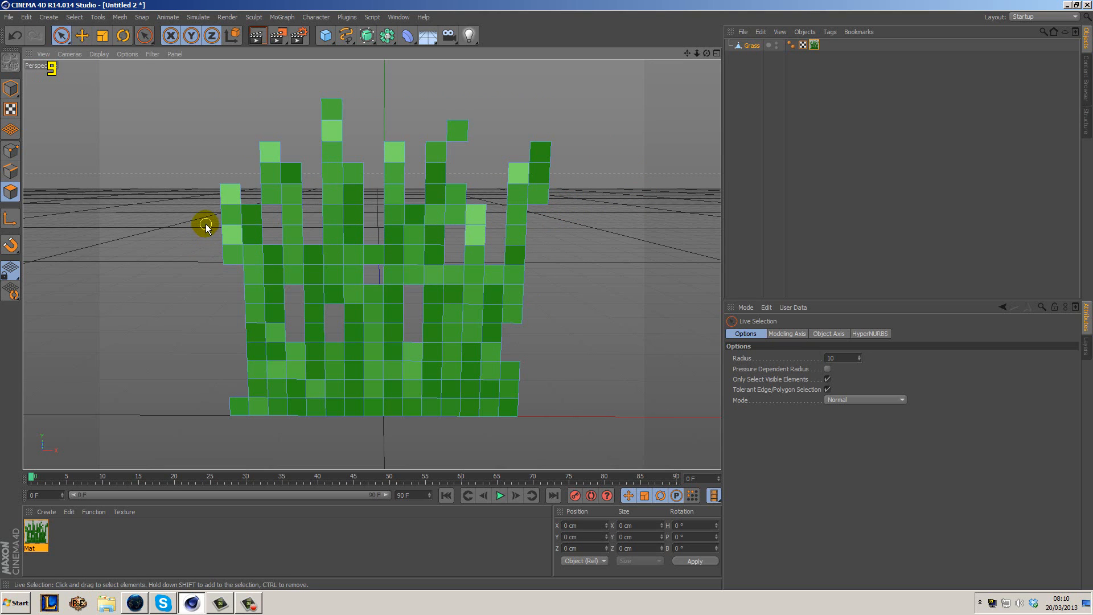
Step: Select the stray points beyond the upper-left blades, then remove all unused points from the Grass mesh with Optimize
left_click(10, 151)
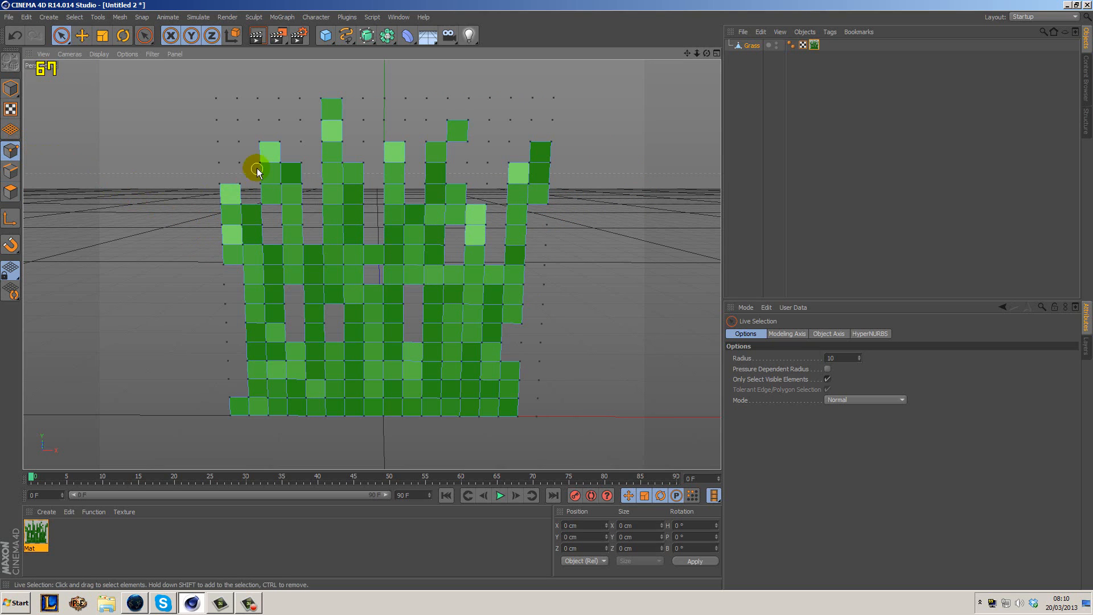
mouse_move(256, 170)
left_mouse_down()
mouse_move(216, 98)
mouse_move(203, 134)
mouse_move(254, 108)
mouse_move(236, 158)
mouse_move(222, 165)
mouse_move(241, 164)
left_mouse_up()
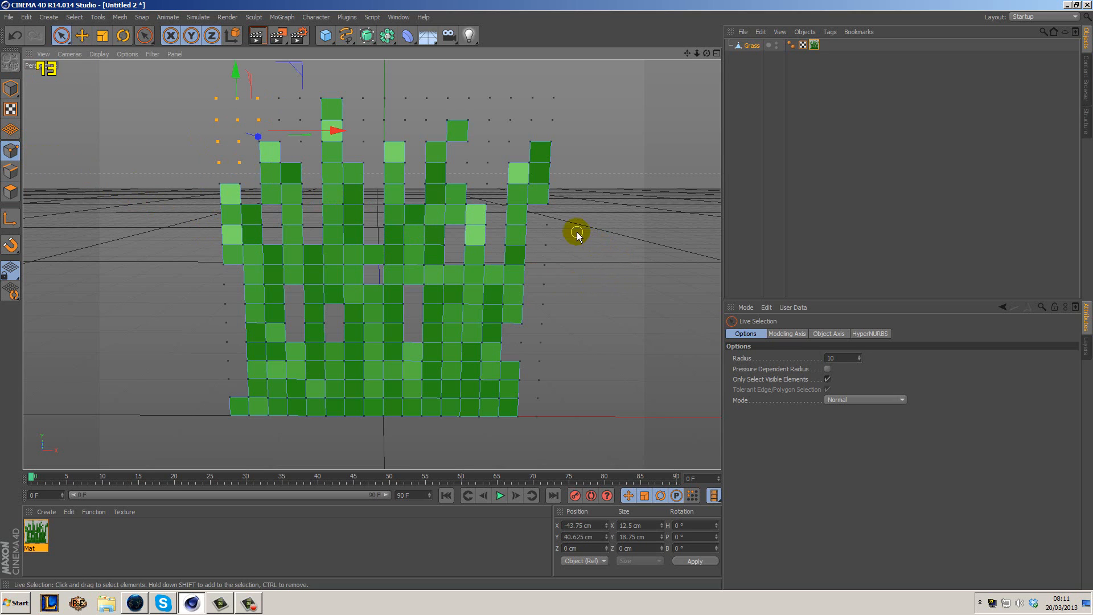
right_click(452, 149)
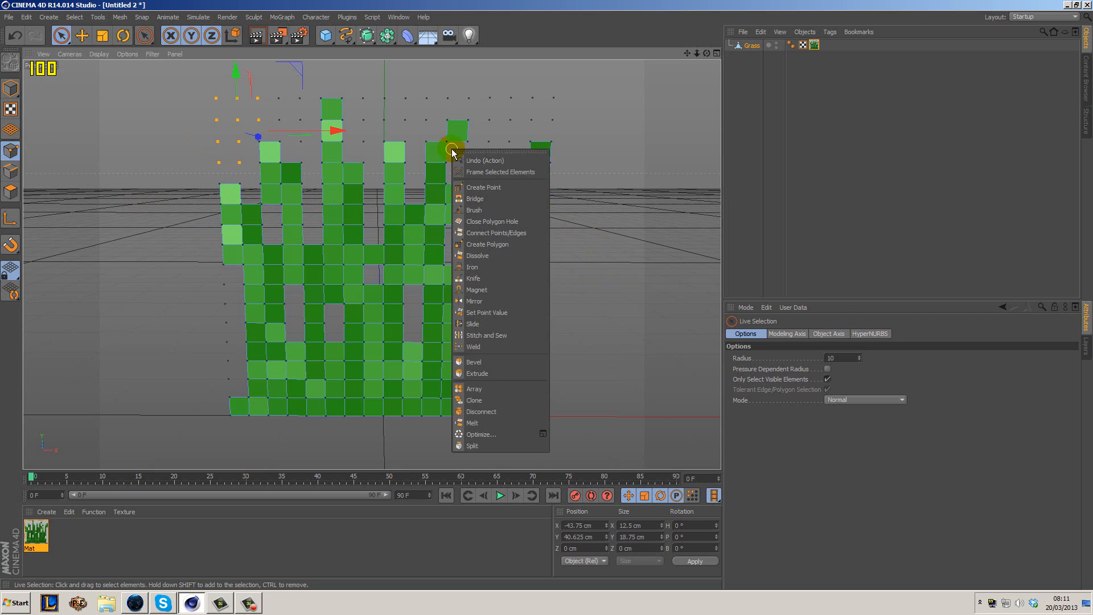
left_click(504, 434)
right_click(541, 255)
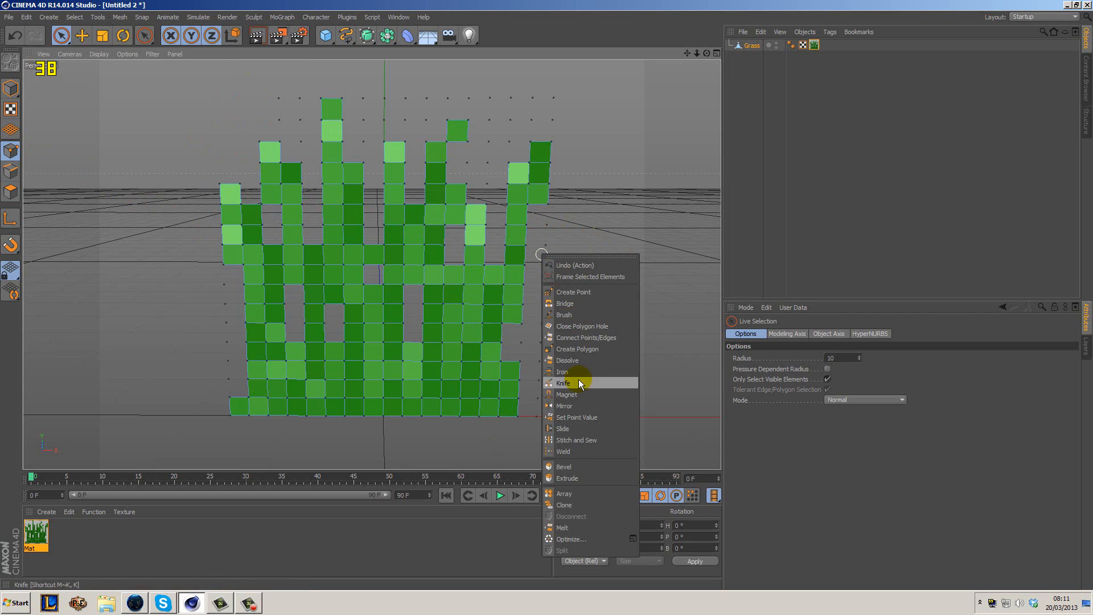
left_click(589, 538)
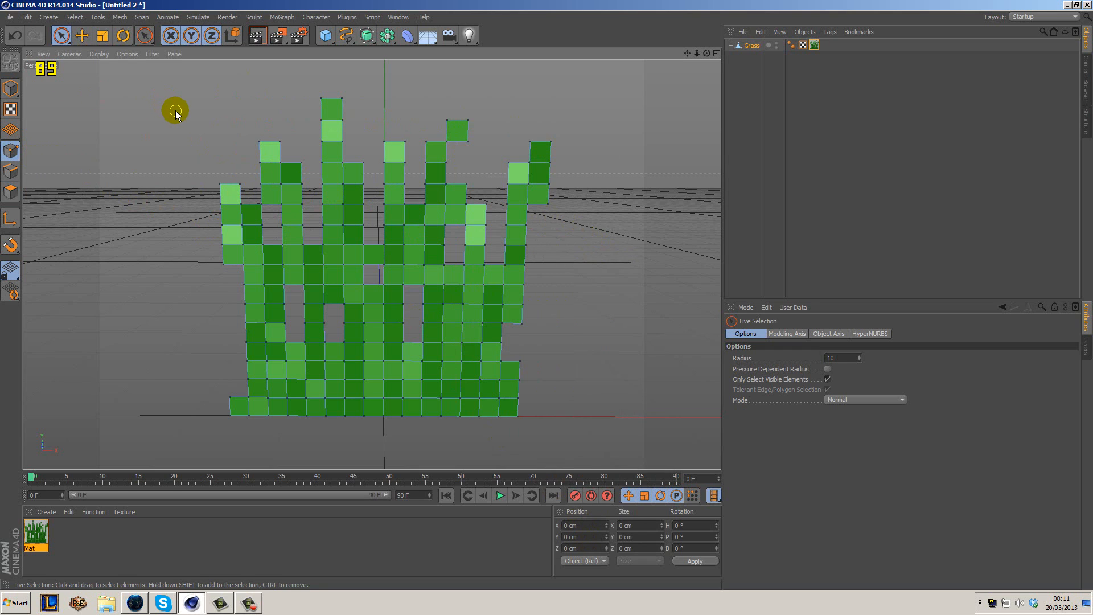
key("ctrl+a")
left_click(213, 127)
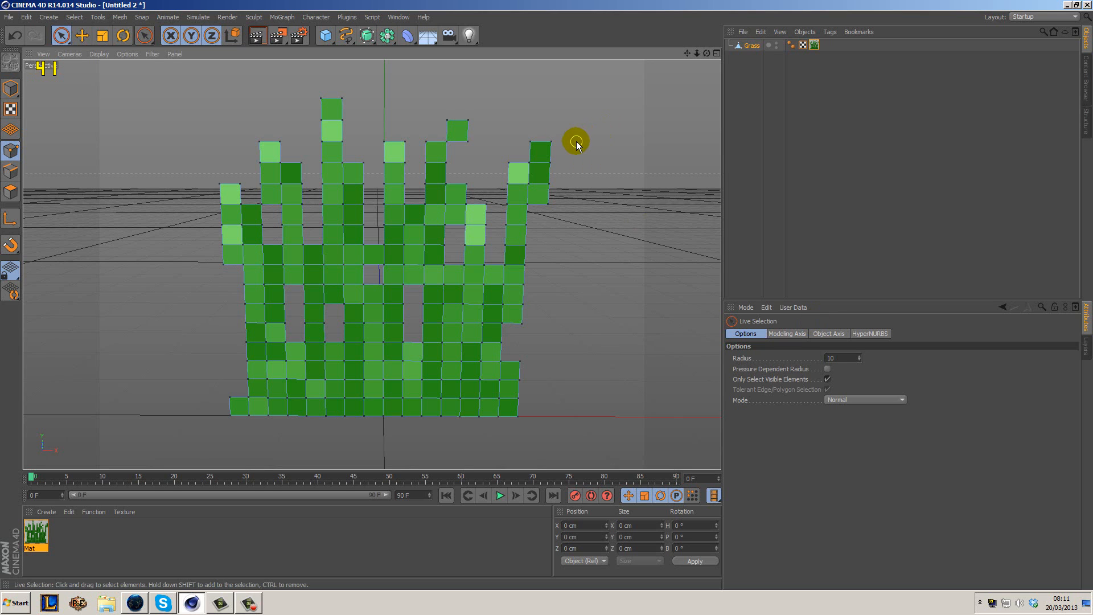
middle_click_drag(569, 181, 535, 144, "alt")
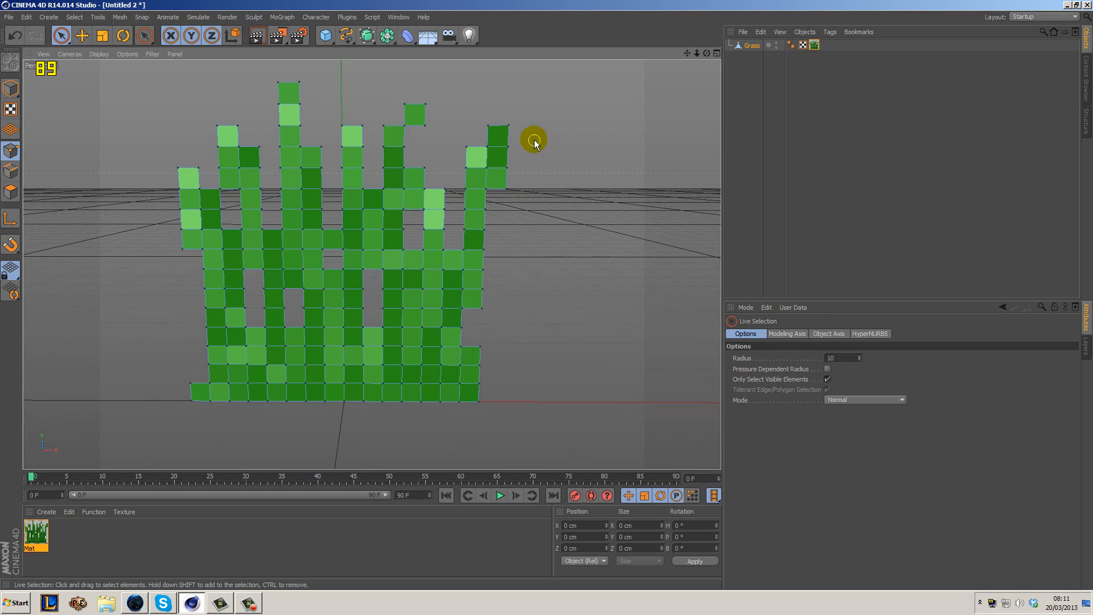
left_click_drag(534, 141, 452, 176, "alt")
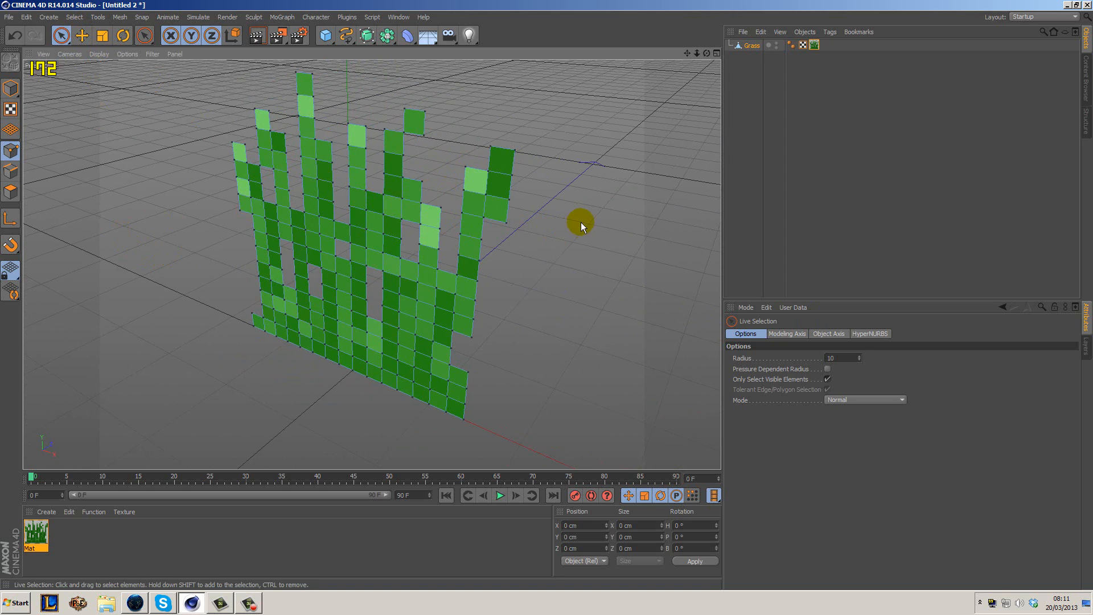
left_click_drag(581, 222, 442, 179, "alt")
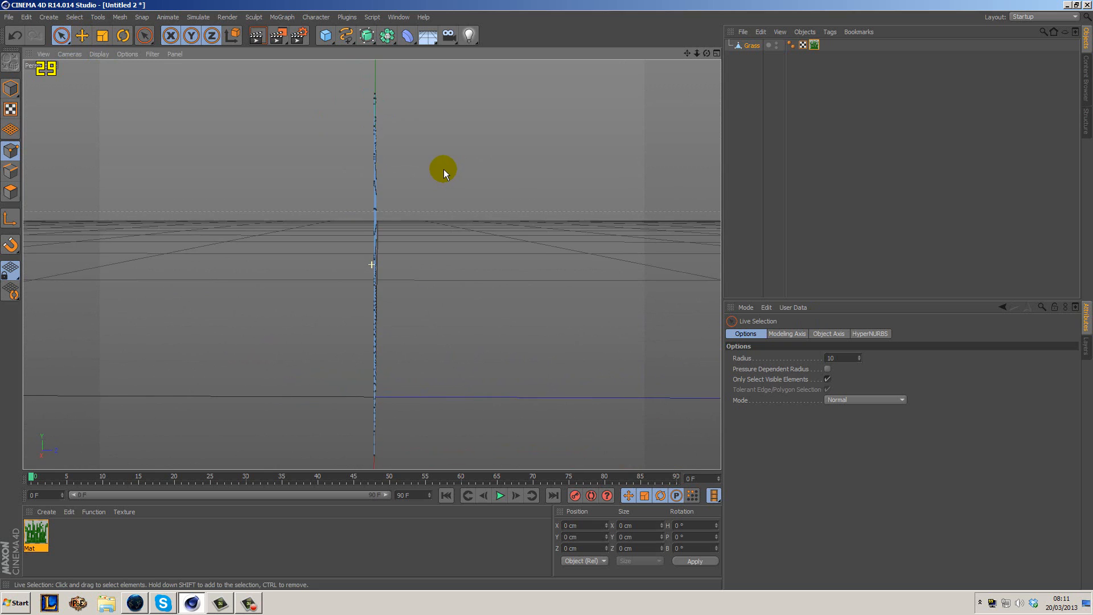
left_click_drag(443, 171, 632, 213, "alt")
left_click_drag(508, 171, 512, 199, "alt")
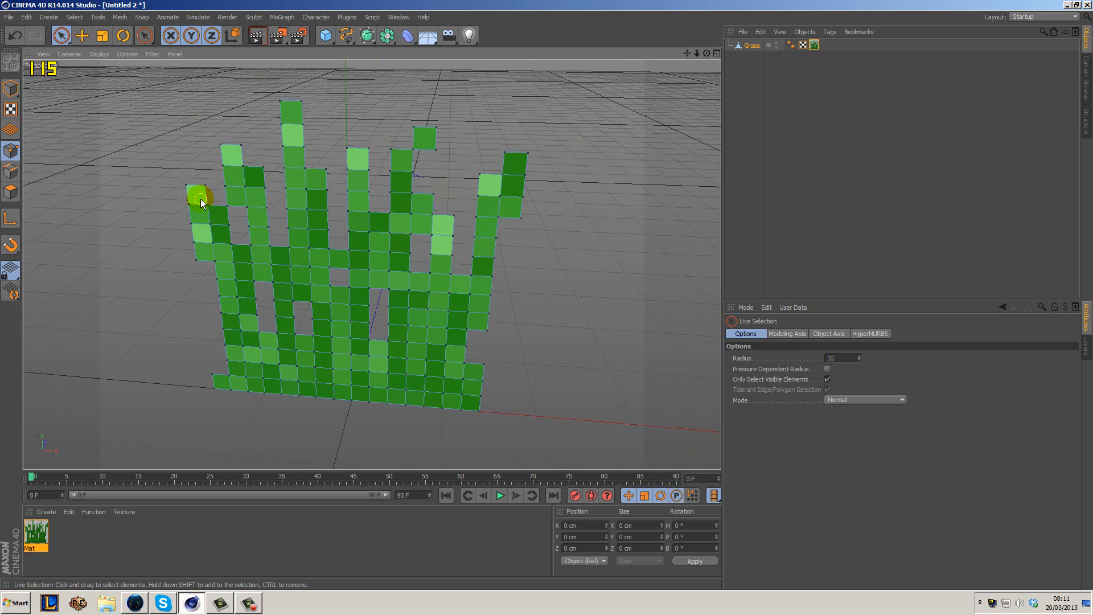
Step: Select all polygons of the Grass object and extrude them by 6.25 cm
left_click(12, 193)
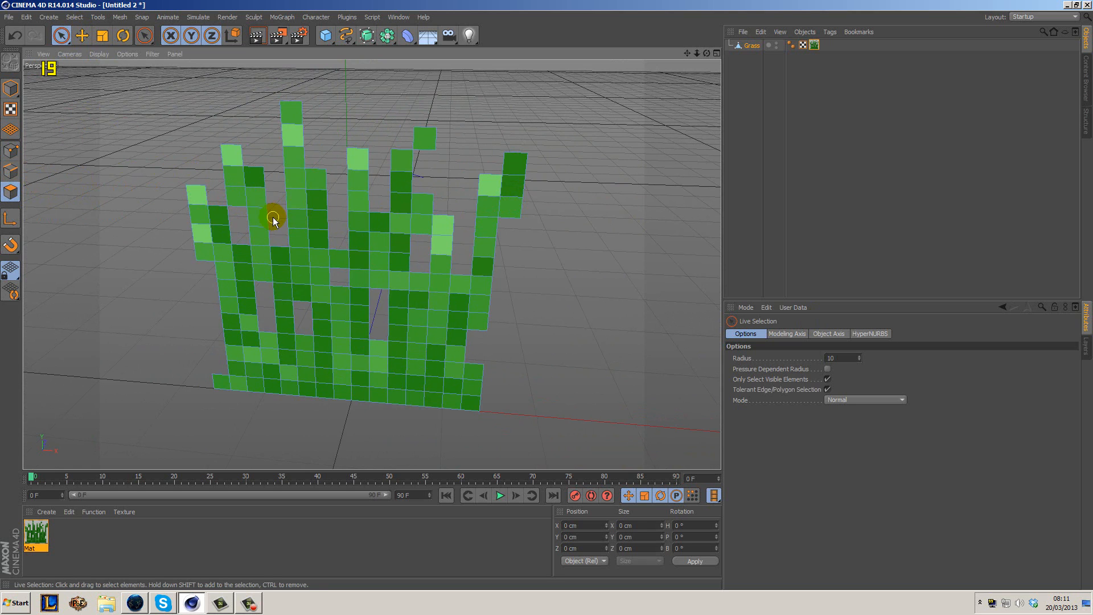
key("ctrl+a")
left_click_drag(598, 300, 480, 307, "alt")
right_click(480, 306)
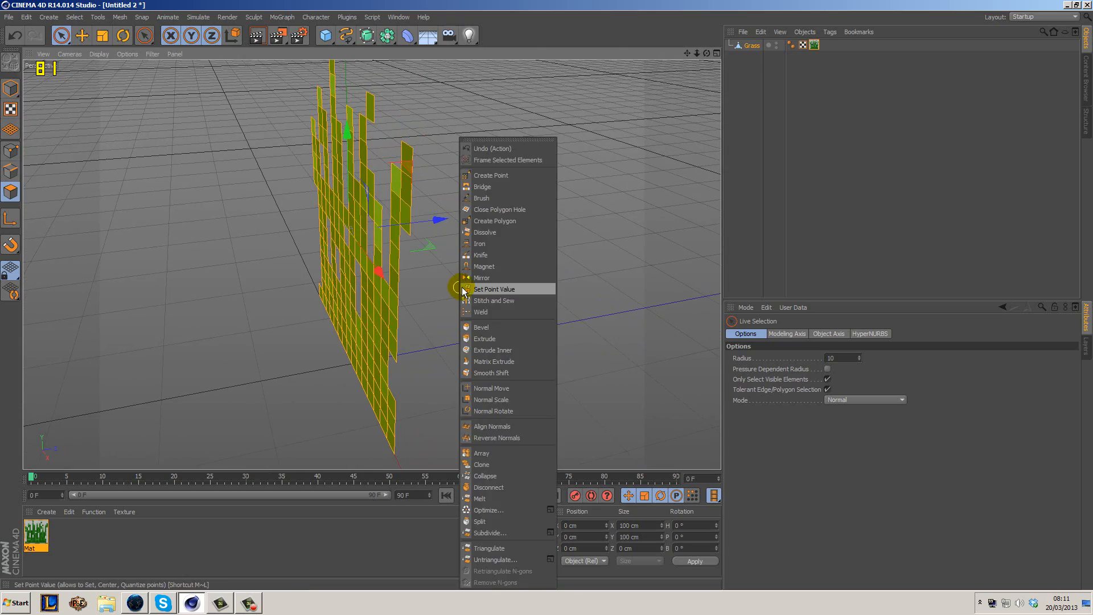
left_click(503, 339)
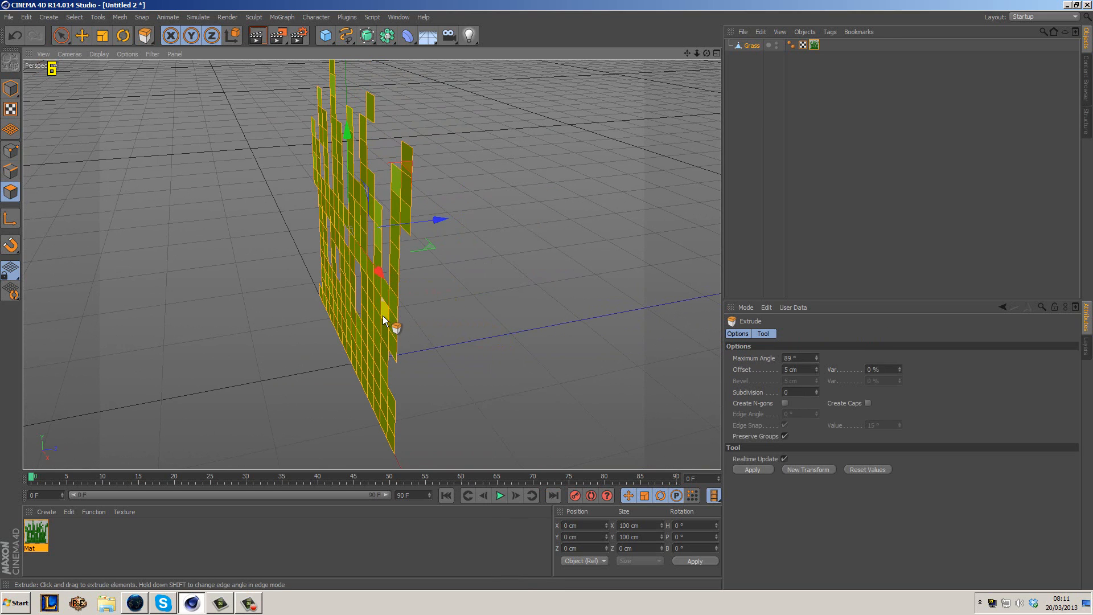
left_click_drag(319, 233, 328, 233)
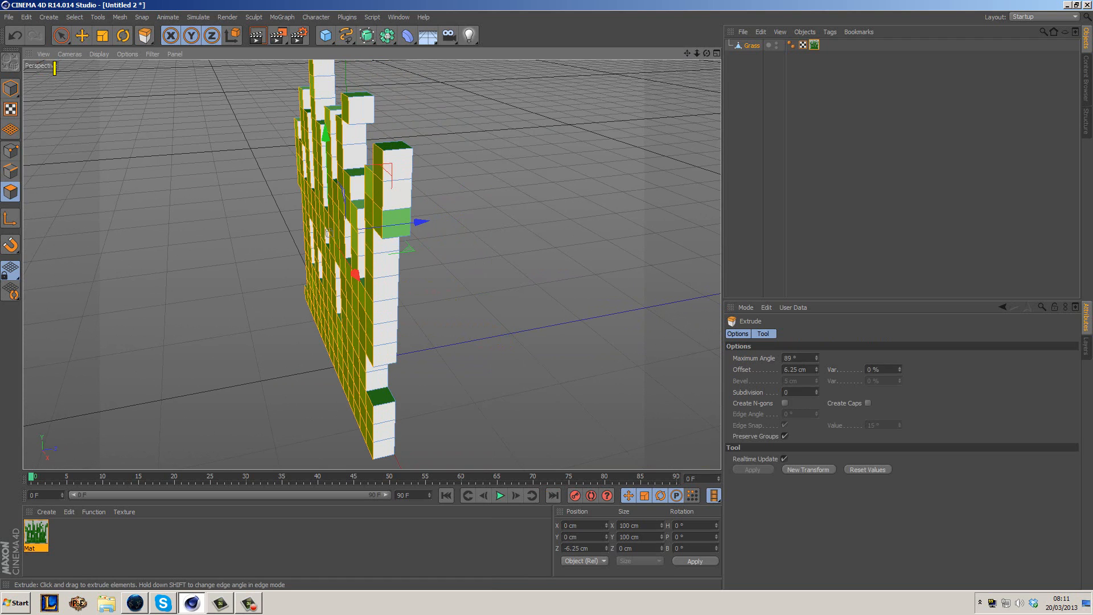
left_click_drag(326, 233, 338, 232)
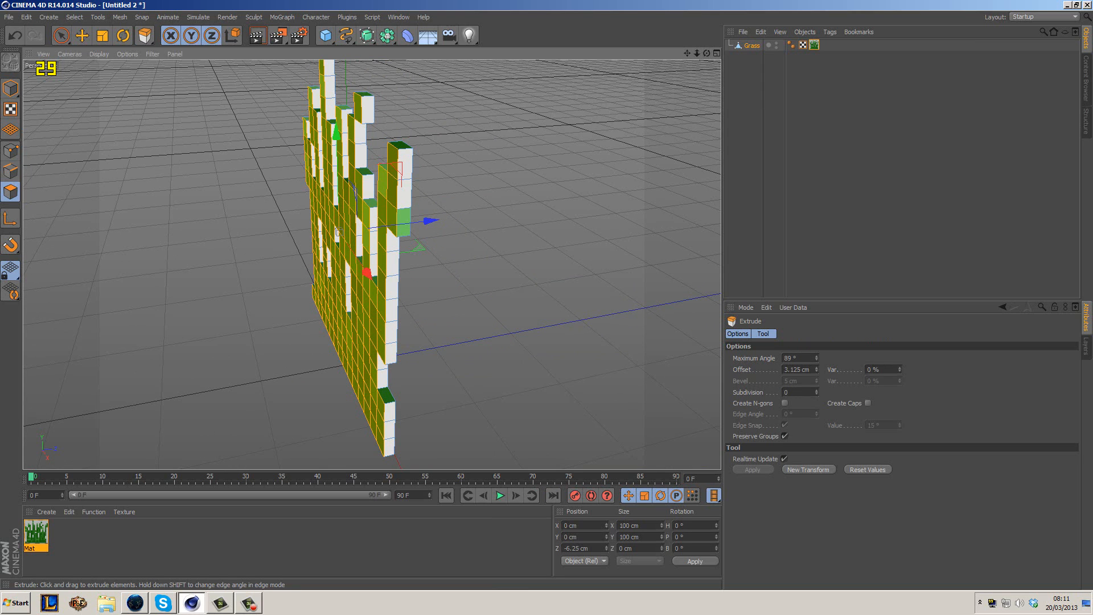
left_click_drag(337, 232, 327, 233)
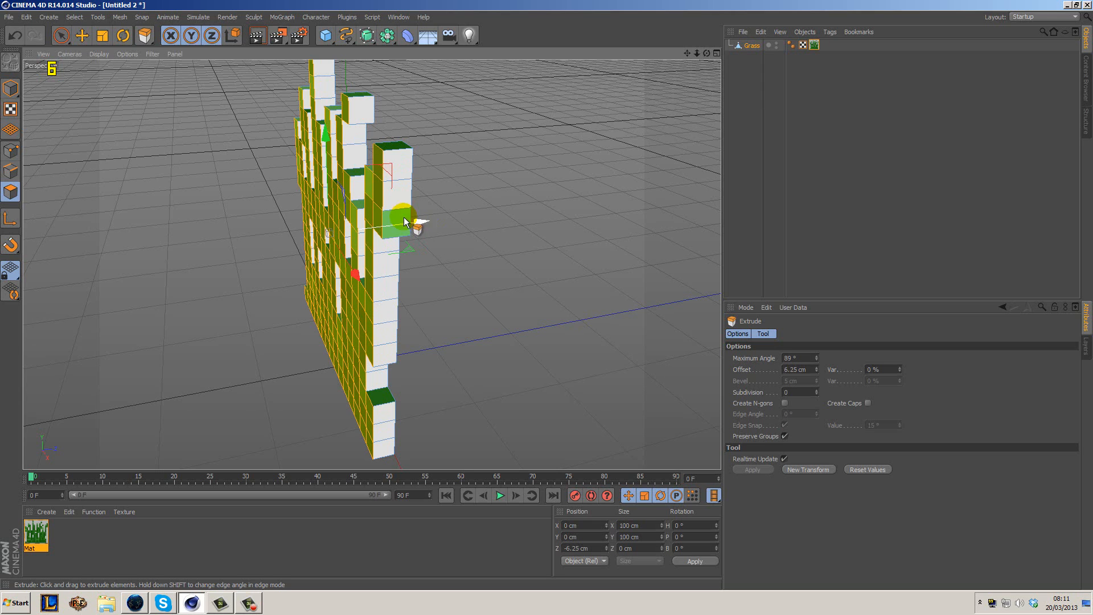
Step: Enable Create Caps and disable Preserve Groups for the grass extrusion
left_click_drag(524, 237, 371, 262, "alt")
left_click(867, 403)
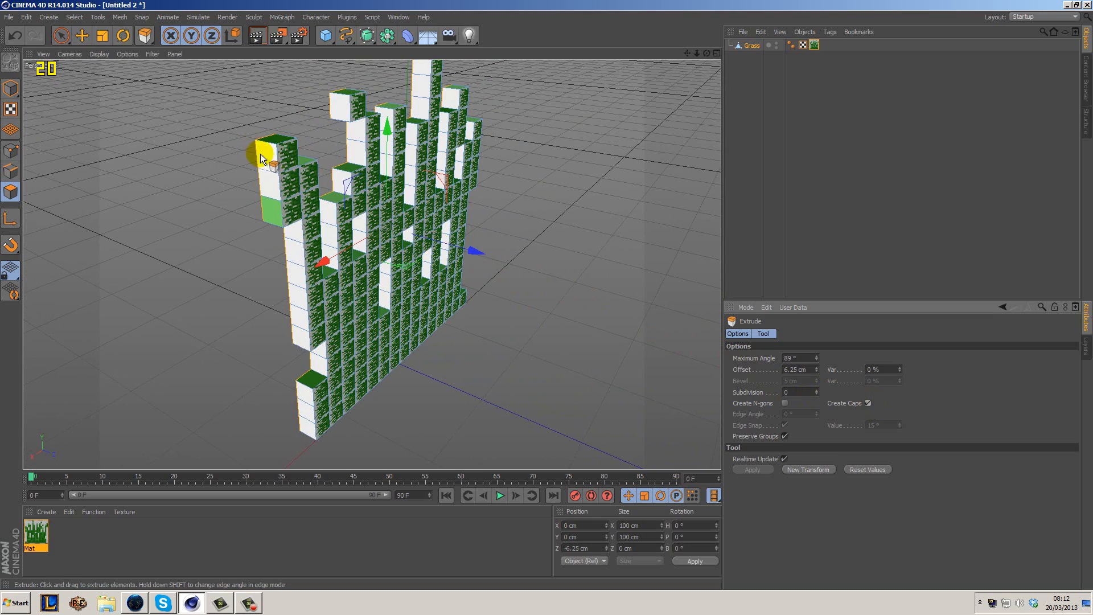
left_click_drag(582, 288, 542, 272, "alt")
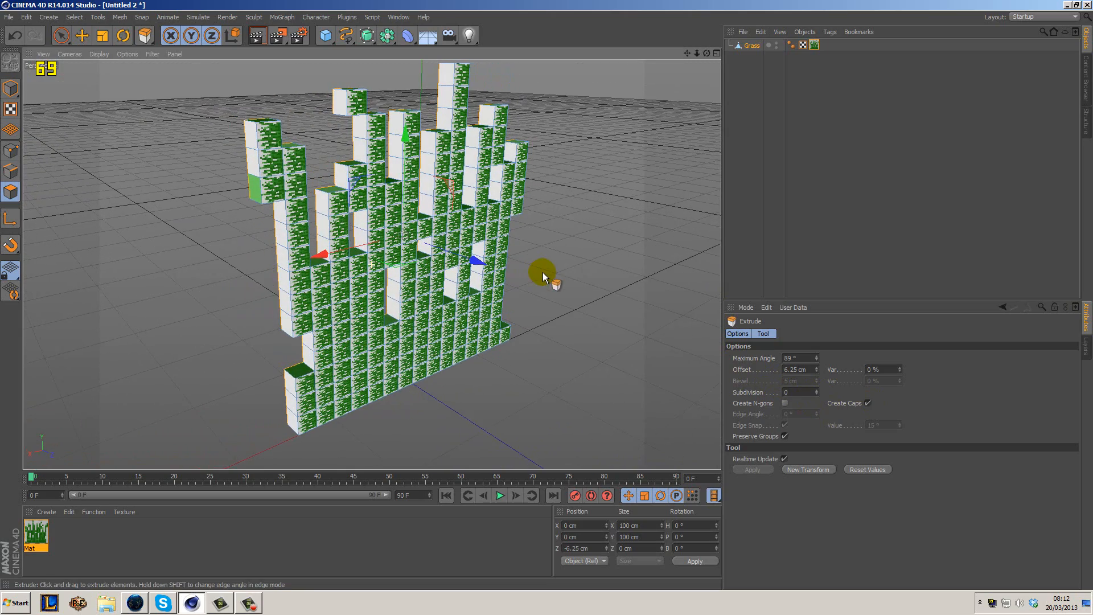
left_click(785, 436)
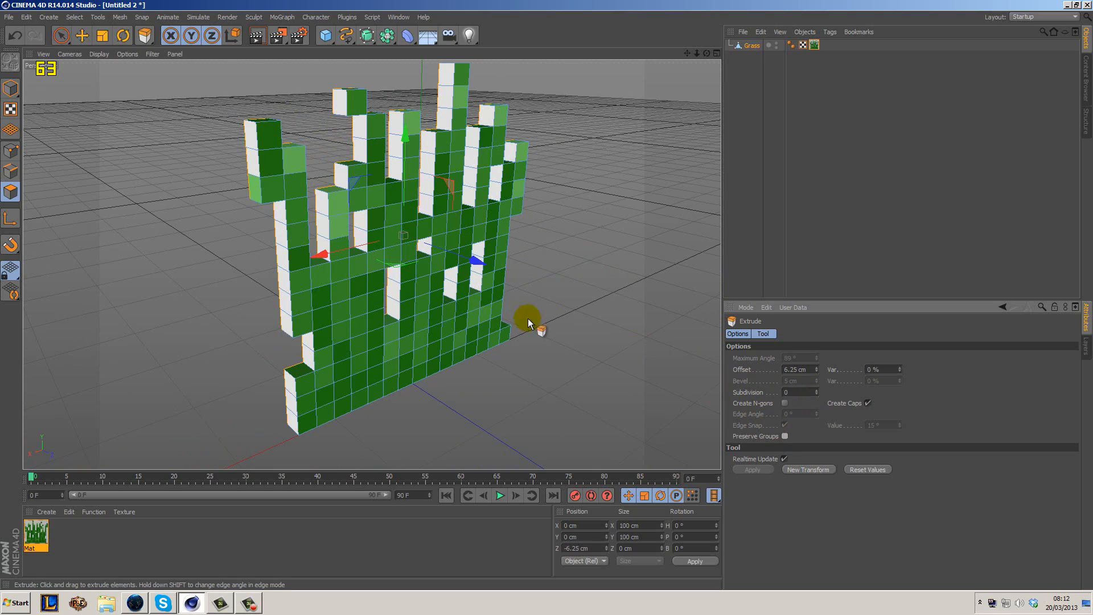
left_click_drag(621, 260, 196, 244, "alt")
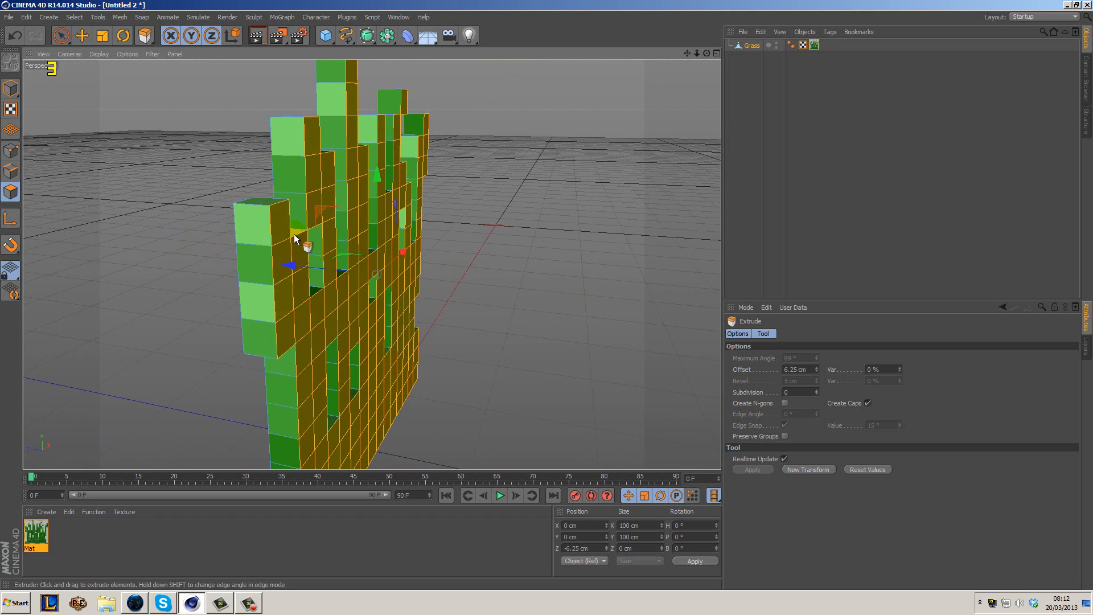
left_click_drag(254, 224, 177, 270, "alt")
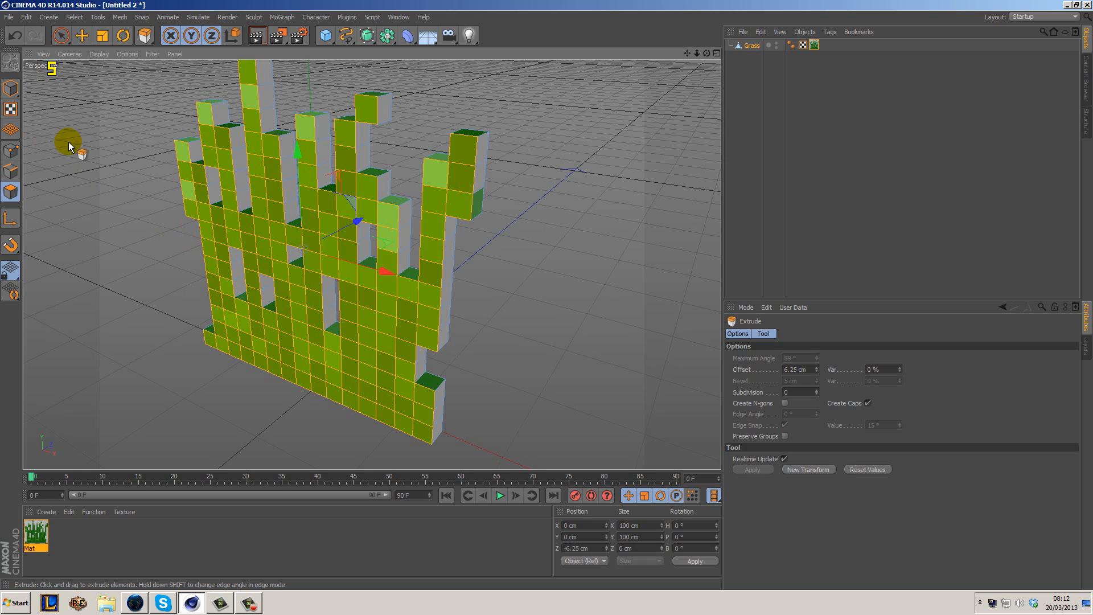
Step: Select the side-facing polygons along the outer right edge of the grass from top to bottom with Live Selection
left_click(62, 36)
mouse_move(501, 190)
left_mouse_down("alt")
mouse_move(523, 200)
mouse_move(496, 198)
left_mouse_up("alt")
mouse_move(419, 146)
left_mouse_down()
mouse_move(421, 200)
mouse_move(490, 217)
mouse_move(408, 205)
mouse_move(381, 233)
left_mouse_up()
left_click_drag(379, 297, 378, 320, "shift")
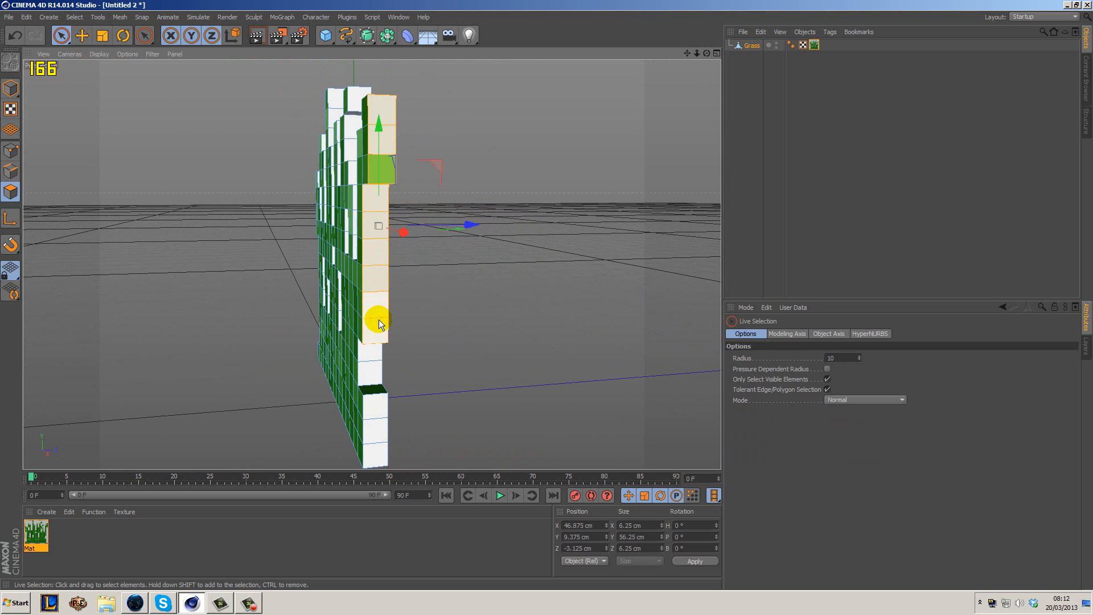
mouse_move(454, 338)
left_mouse_down("alt")
mouse_move(469, 331)
mouse_move(466, 293)
left_mouse_up("alt")
left_click_drag(376, 337, 385, 421, "shift")
left_click_drag(485, 303, 516, 326, "alt")
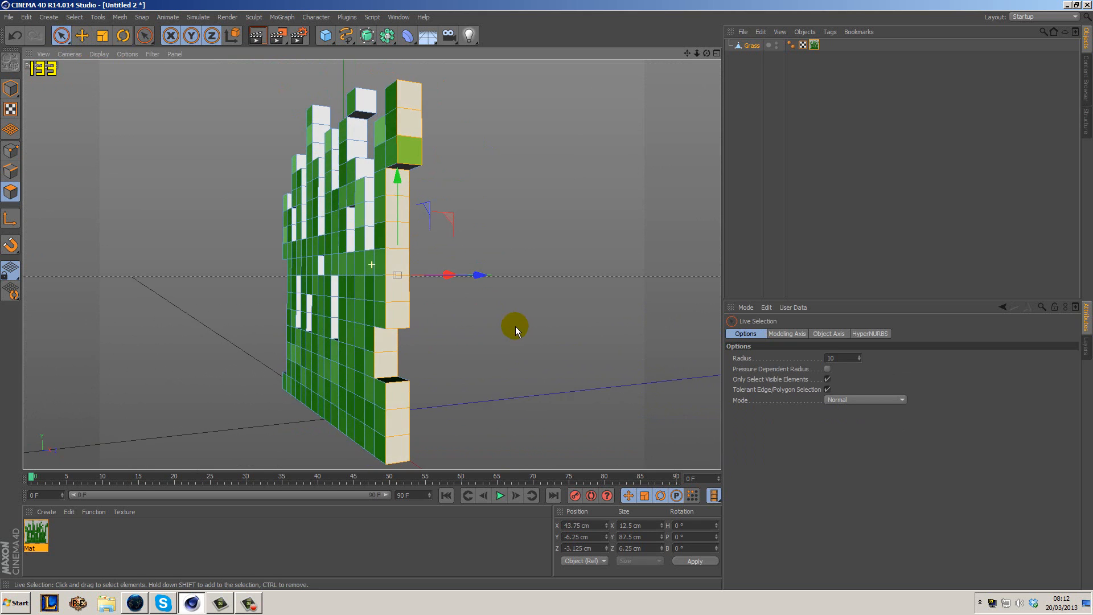
Step: Add the white side polygons of the middle blades, the tallest gap and the floating block to the selection
scroll(312, 259, "up", 6)
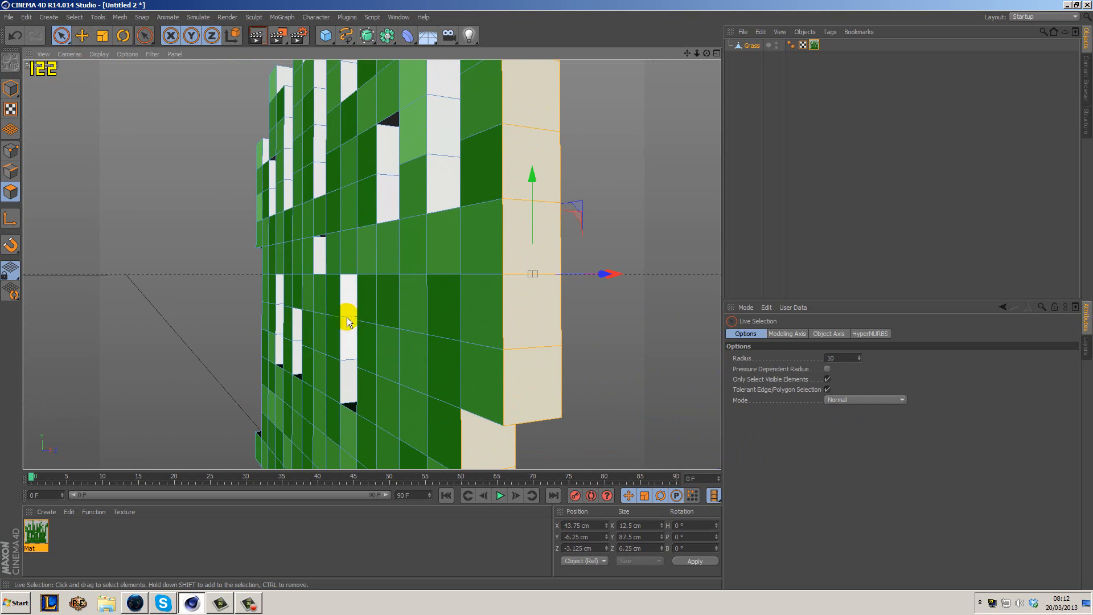
mouse_move(348, 316)
left_mouse_down("alt")
mouse_move(366, 336)
mouse_move(358, 361)
mouse_move(398, 324)
mouse_move(386, 349)
mouse_move(431, 333)
left_mouse_up("alt")
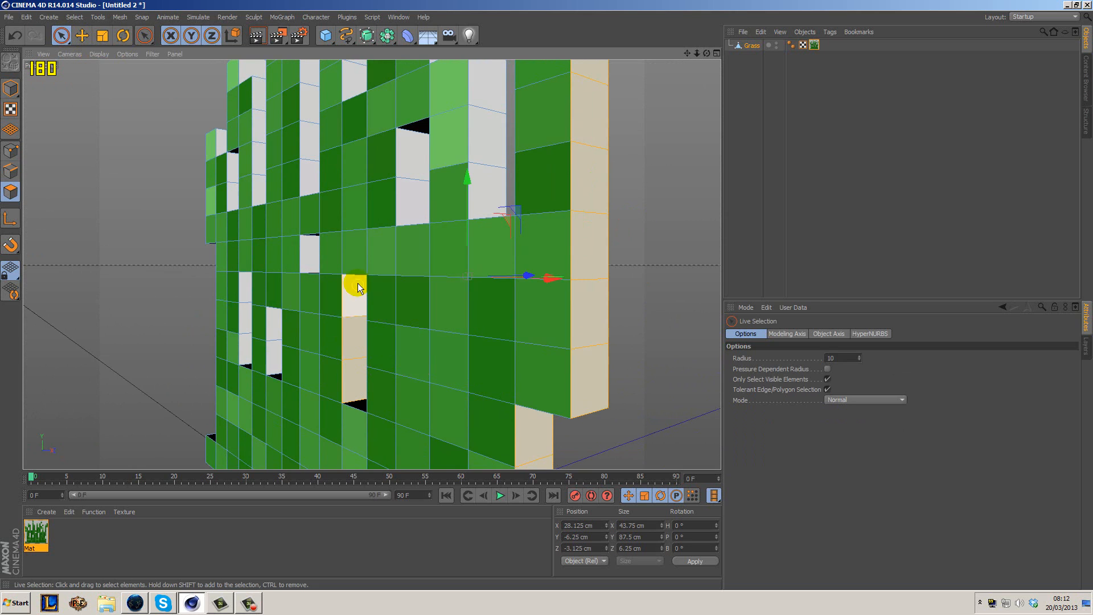
mouse_move(405, 185)
left_mouse_down("shift")
mouse_move(415, 171)
mouse_move(486, 163)
mouse_move(491, 101)
mouse_move(532, 117)
mouse_move(534, 262)
mouse_move(483, 276)
left_mouse_up("shift")
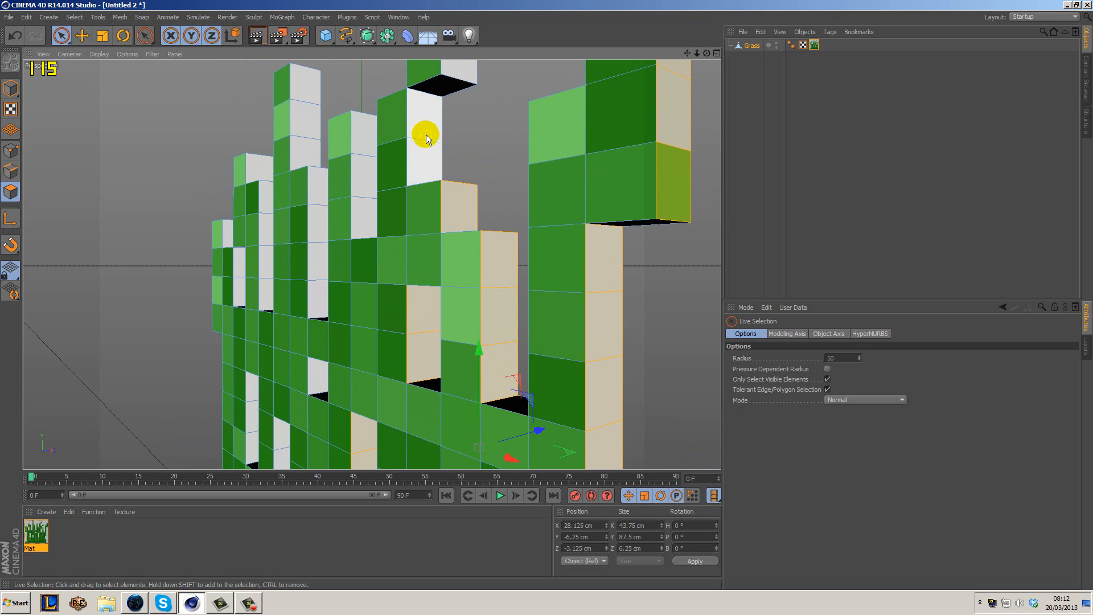
left_click_drag(518, 108, 498, 184, "alt")
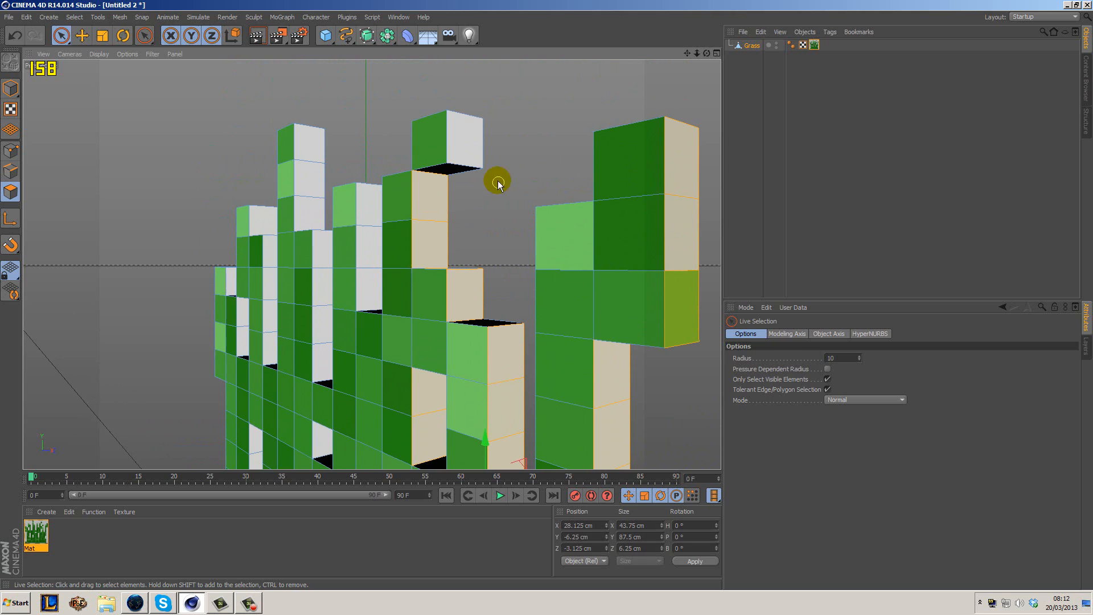
left_click(463, 142, "shift")
left_click(368, 224, "shift")
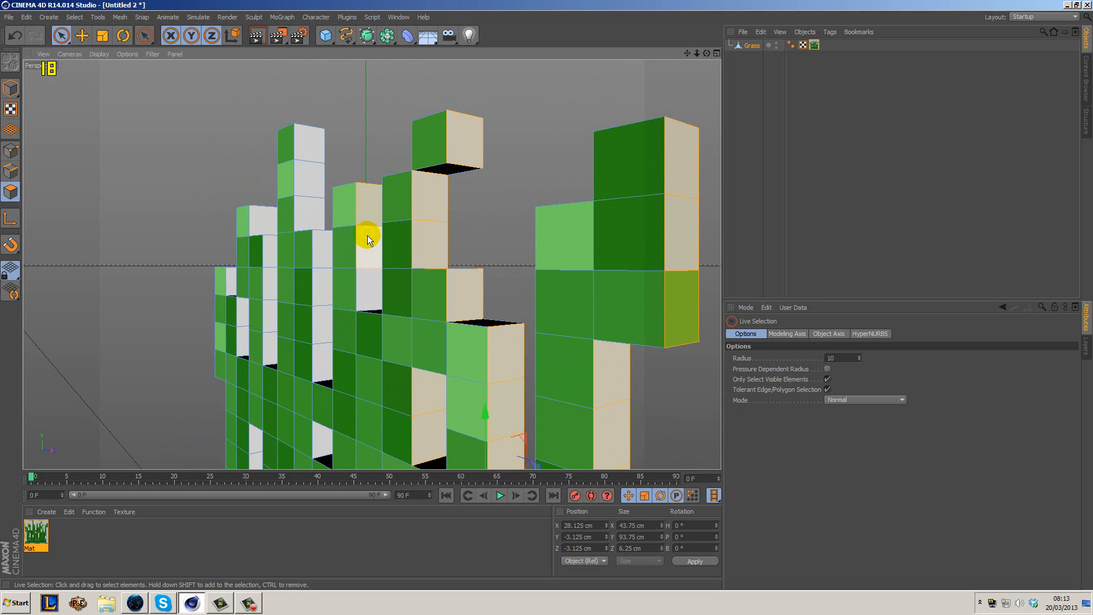
Step: Add the remaining white side polygons of the upper blades on the left half of the grass to the selection
mouse_move(415, 307)
left_mouse_down("alt")
mouse_move(437, 215)
mouse_move(405, 227)
mouse_move(396, 119)
mouse_move(439, 147)
mouse_move(437, 168)
left_mouse_up("alt")
left_click(390, 92, "shift")
left_click(388, 115, "shift")
mouse_move(323, 177)
left_mouse_down("shift")
mouse_move(346, 246)
mouse_move(342, 299)
mouse_move(309, 288)
mouse_move(288, 248)
left_mouse_up("shift")
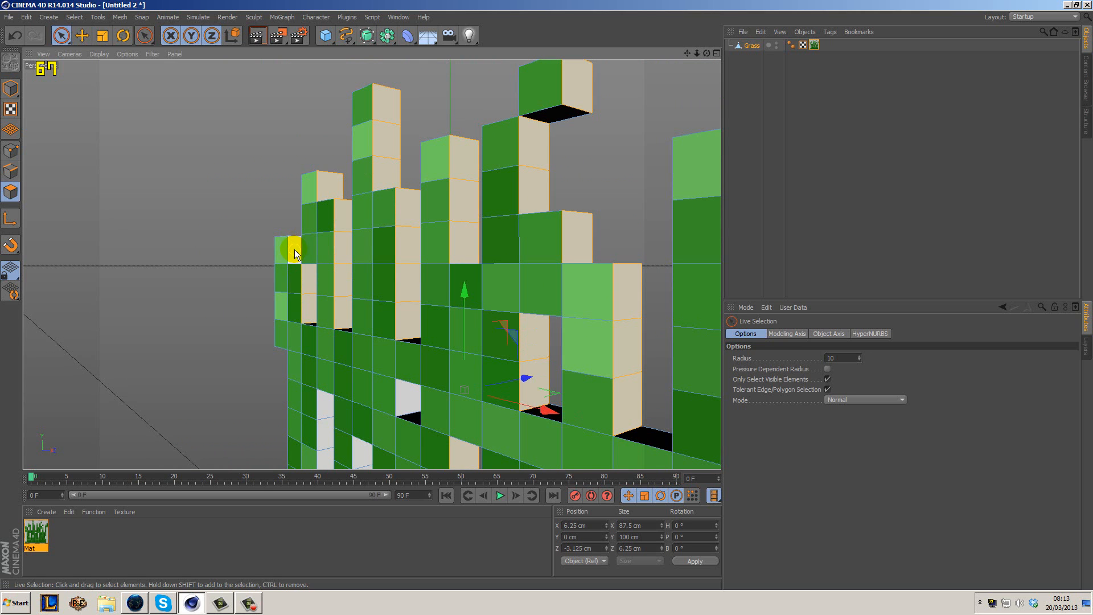
left_click(295, 251, "shift")
Step: Add the white side polygons inside the small openings in the lower part of the grass to the selection
middle_click_drag(428, 365, 395, 71, "alt")
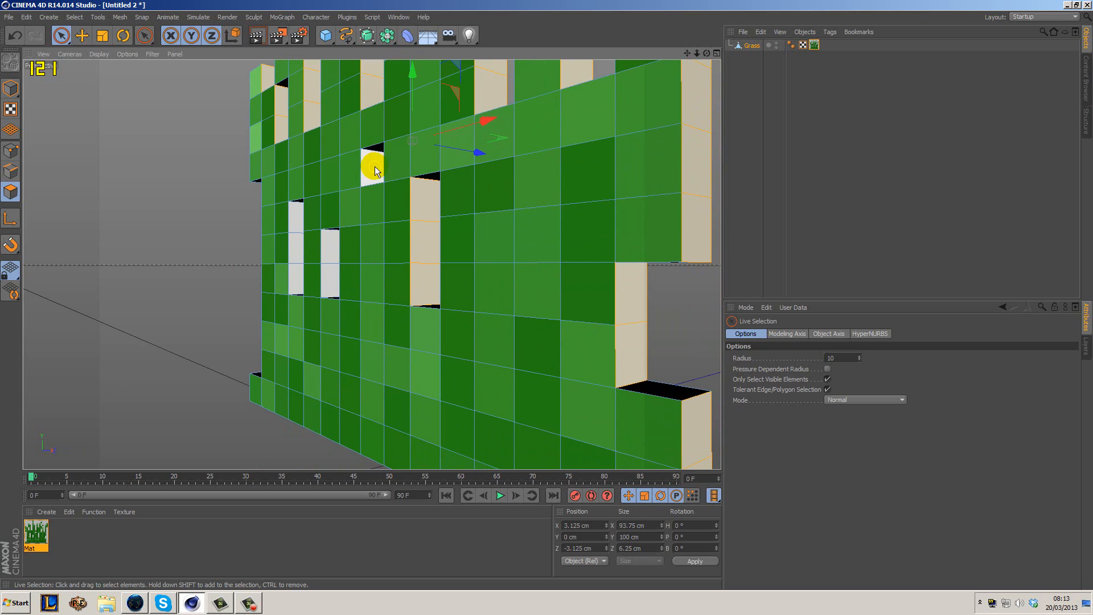
mouse_move(376, 170)
left_mouse_down("shift")
mouse_move(332, 256)
mouse_move(294, 238)
left_mouse_up("shift")
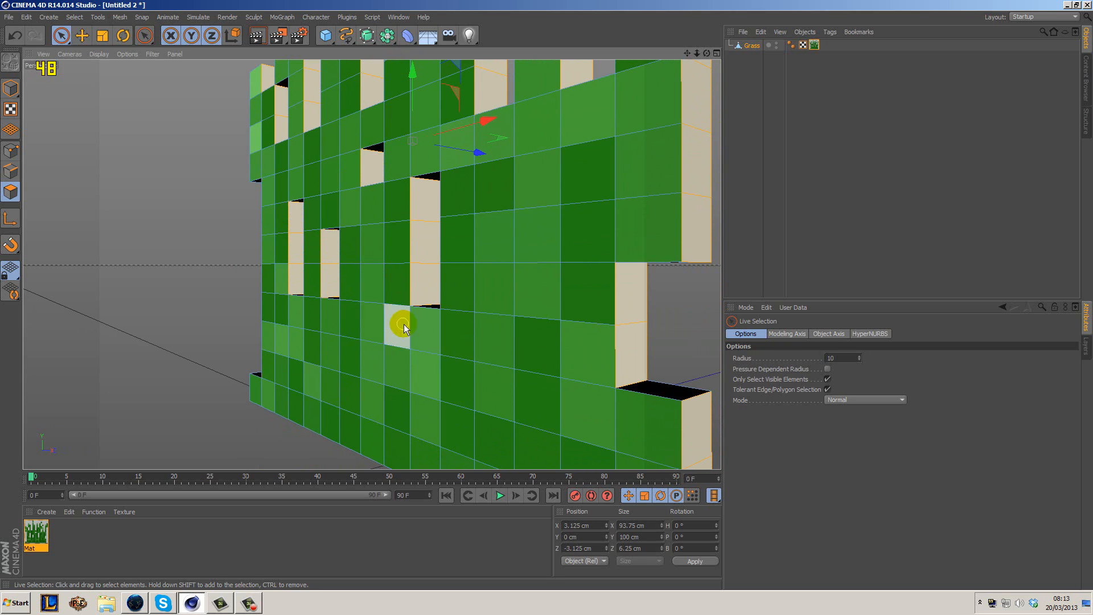
middle_click_drag(488, 256, 354, 256, "alt")
right_click_drag(354, 256, 392, 215, "alt")
left_click_drag(392, 215, 609, 222, "alt")
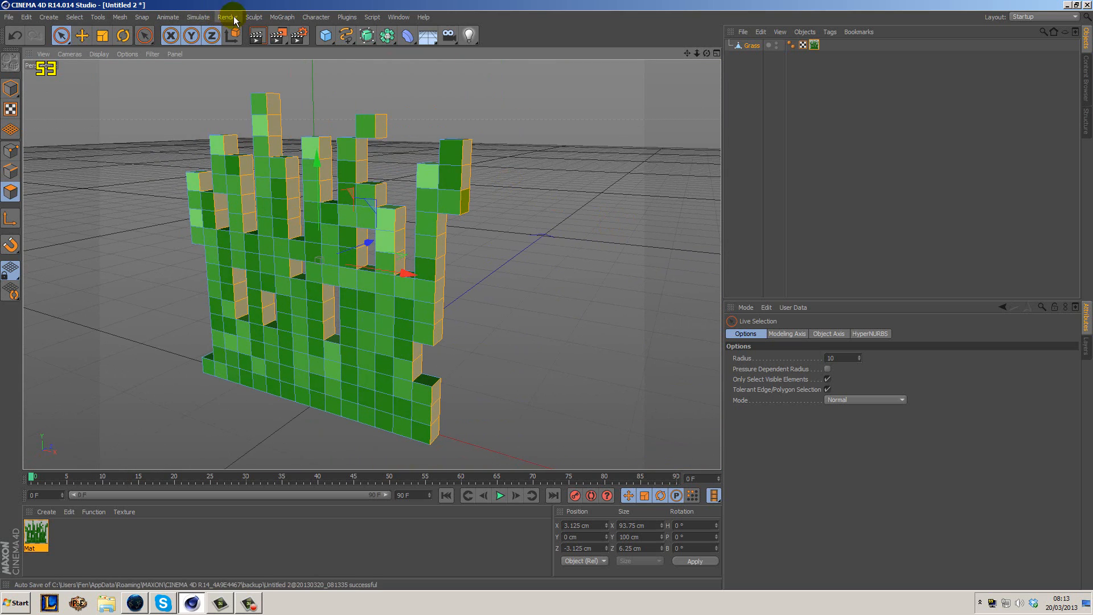
Step: Switch to the BP UV Edit layout and open the MC_Grass JPEG texture in the texture view
left_click(1019, 18)
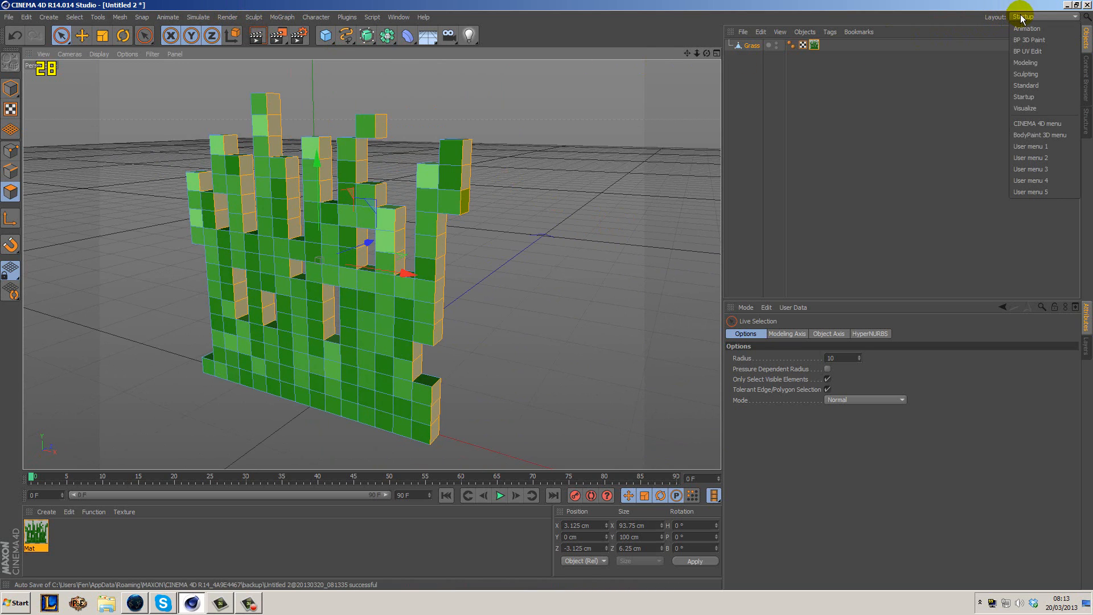
left_click(1040, 51)
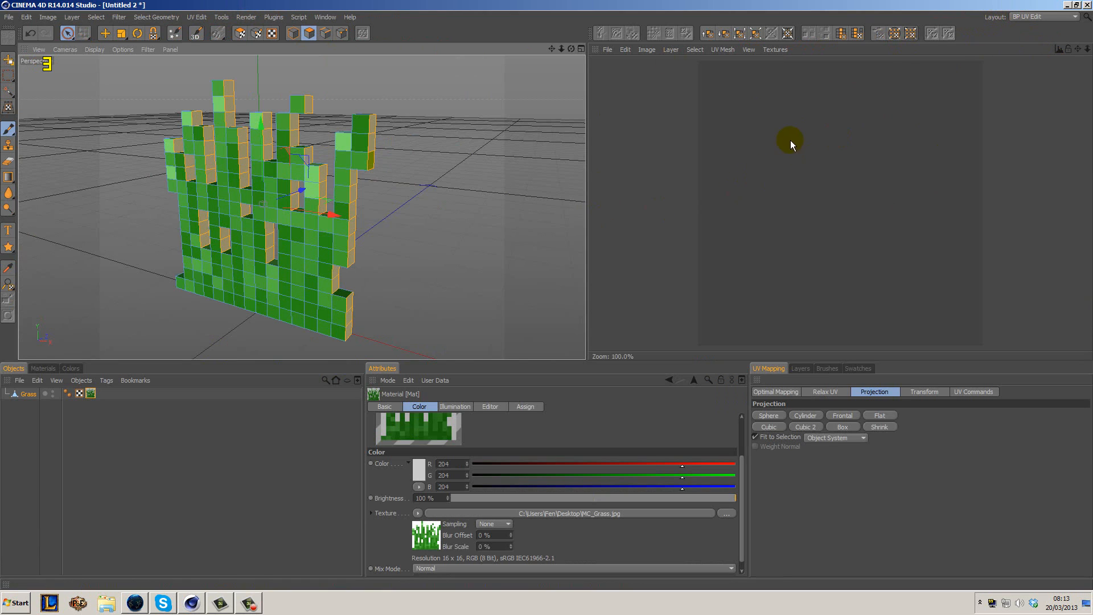
left_click(608, 50)
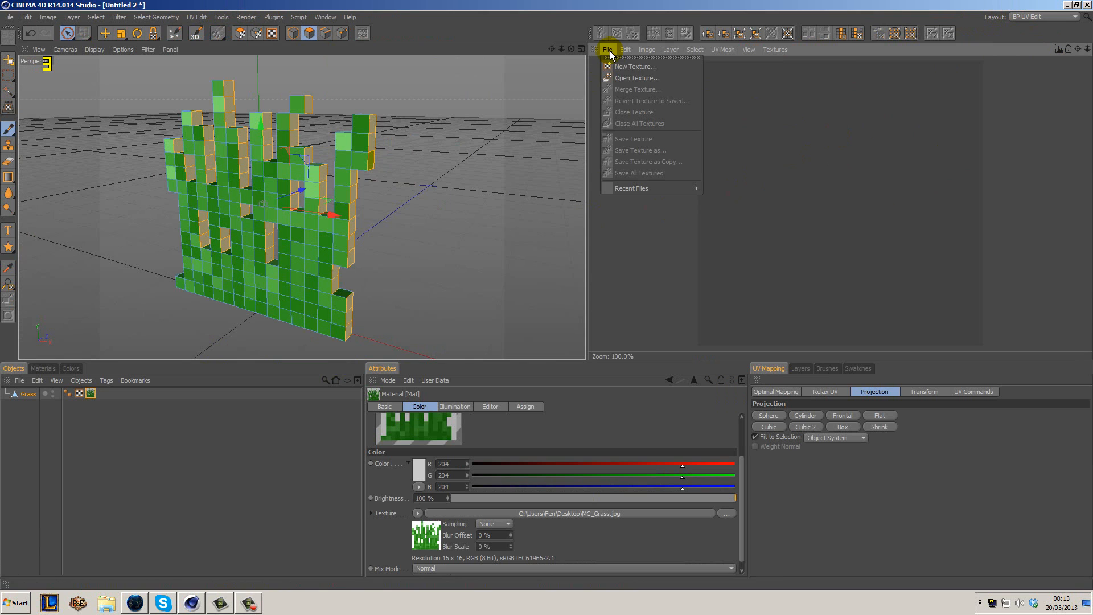
left_click(620, 78)
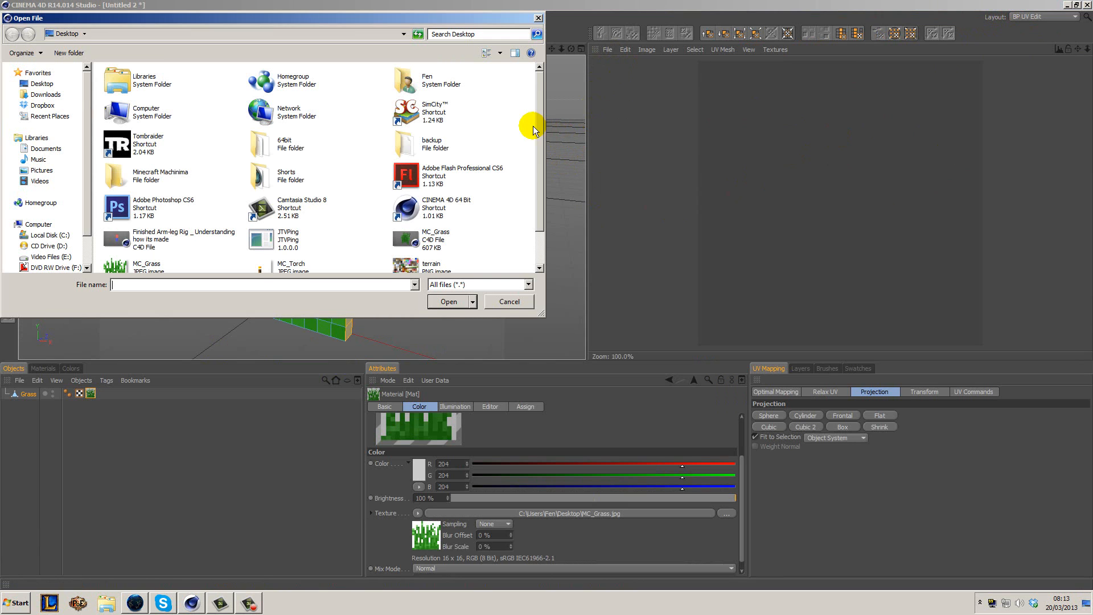
scroll(536, 130, "down", 1)
left_click(163, 224)
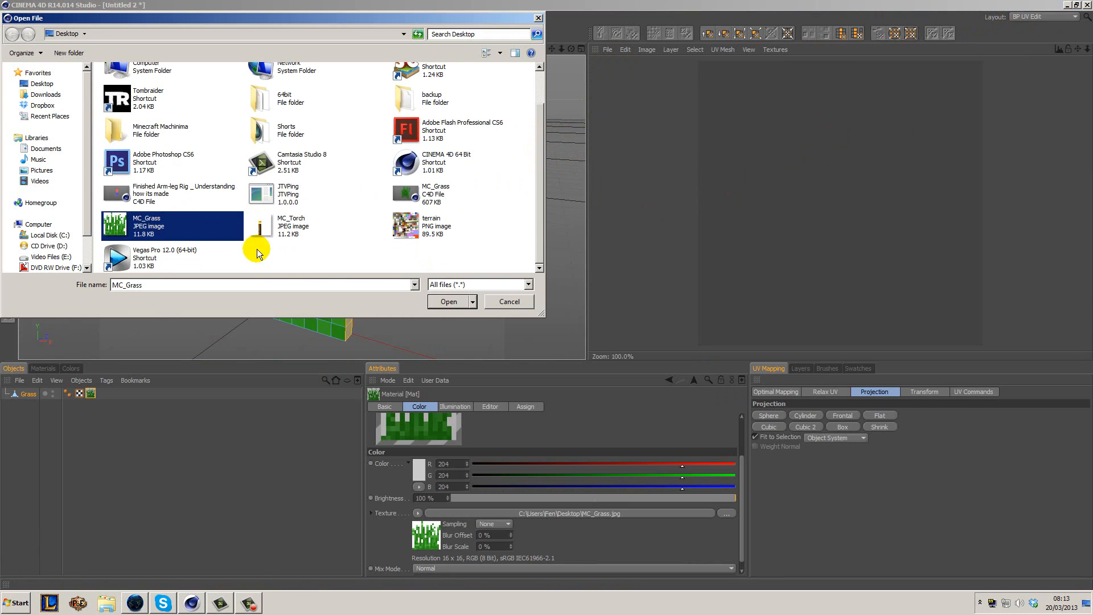
left_click(449, 302)
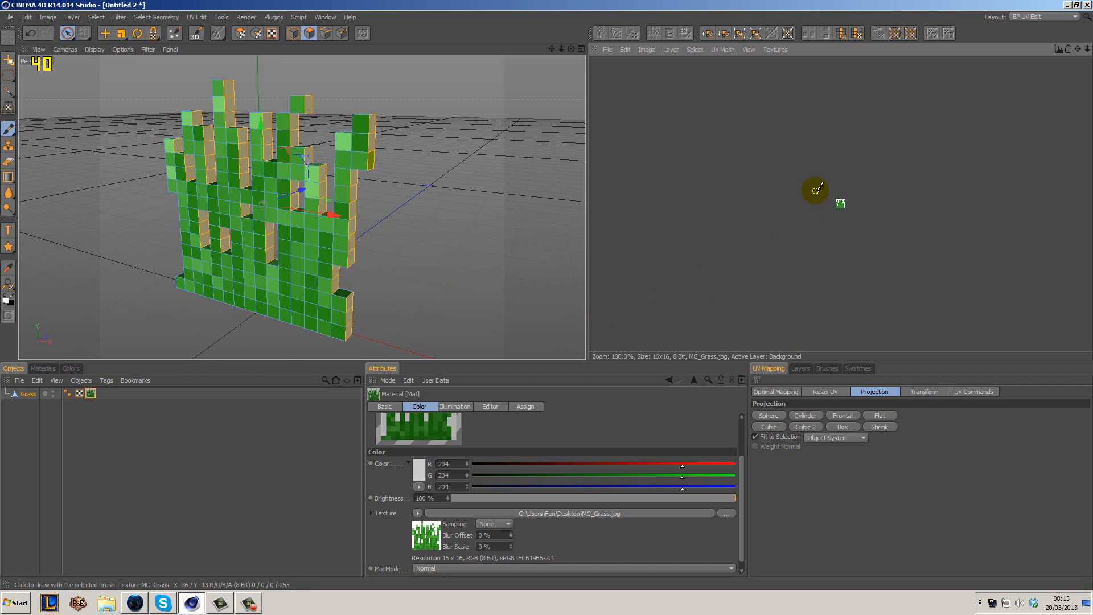
scroll(849, 224, "up", 5)
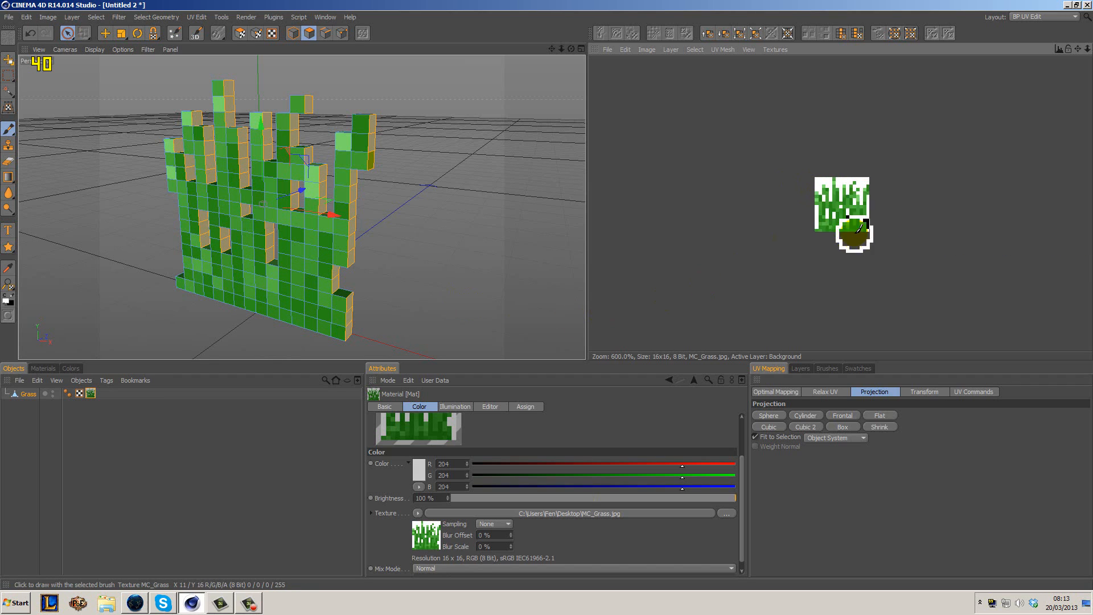
scroll(854, 232, "up", 5)
scroll(866, 227, "down", 2)
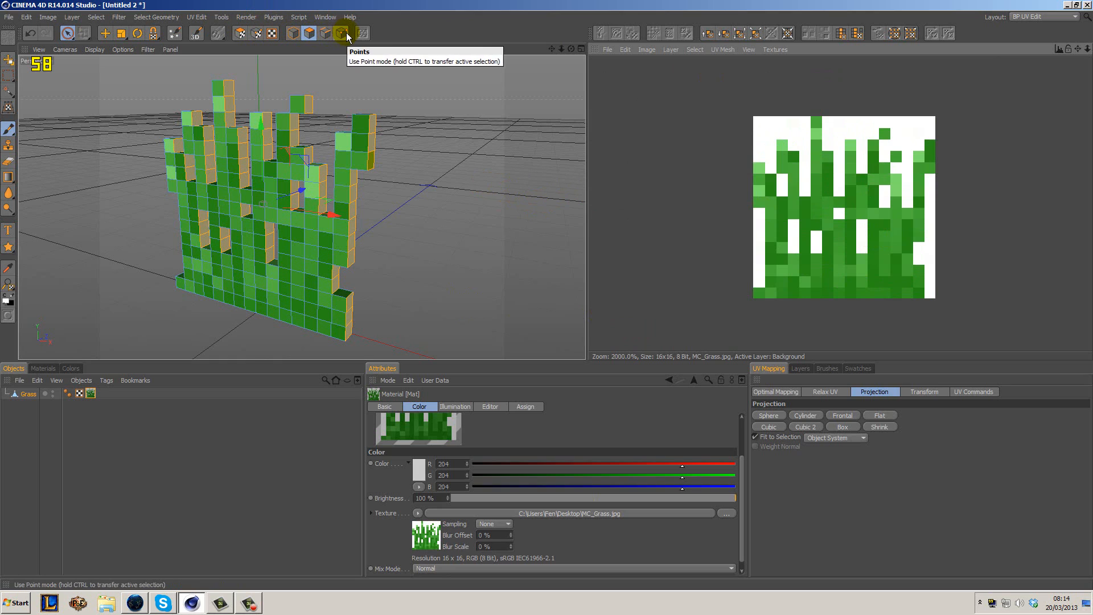
Step: In UV polygon mode, set Move quantizing to 3.125 % and shift the selected side-face UVs left onto the green pixels
left_click(309, 33)
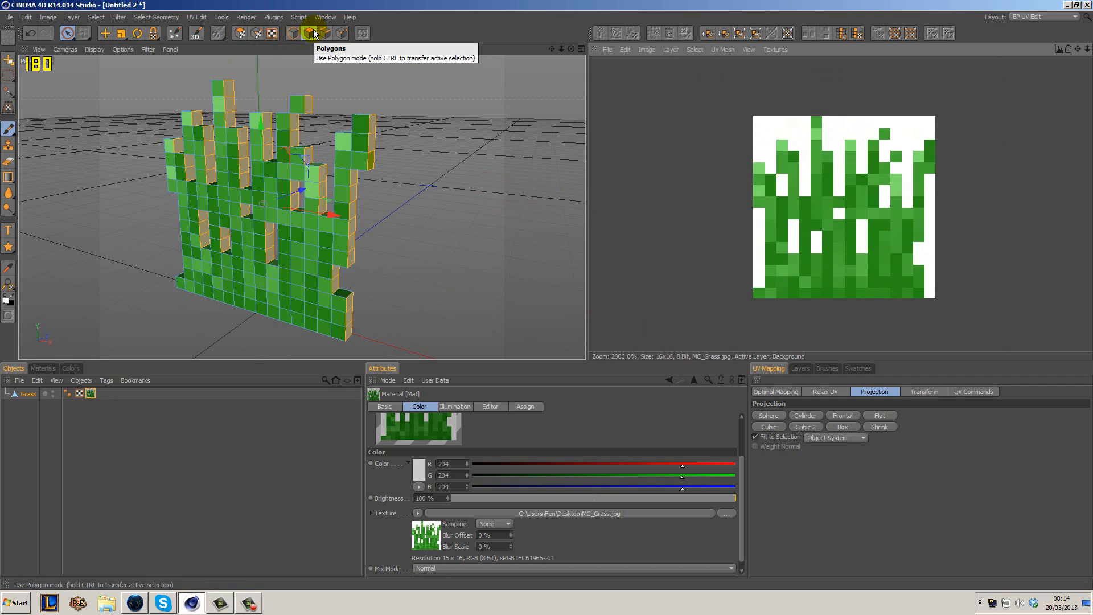
left_click(240, 33)
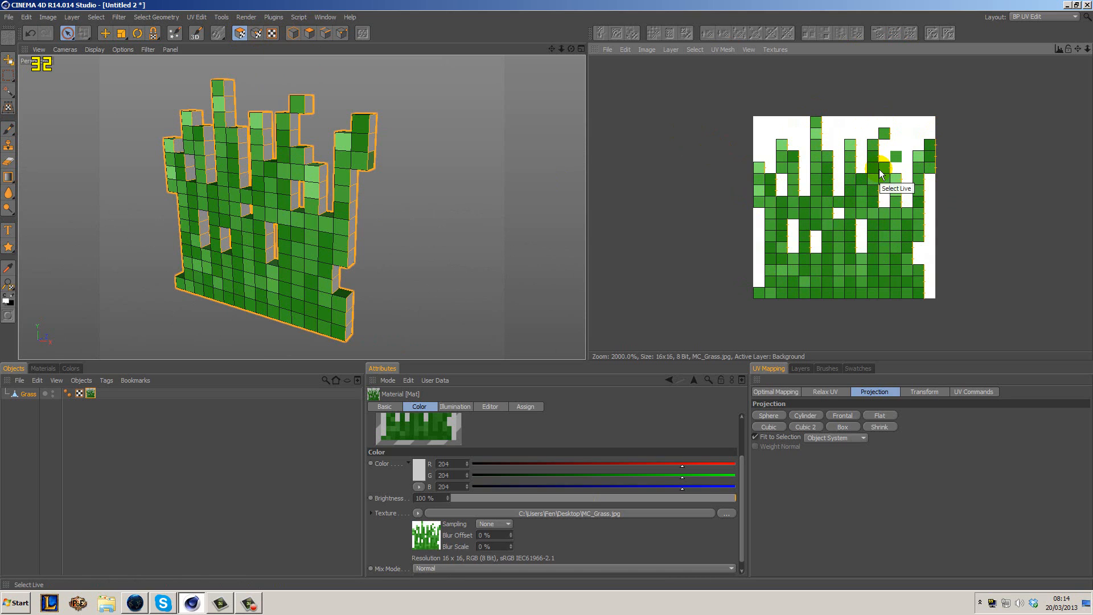
left_click(884, 197)
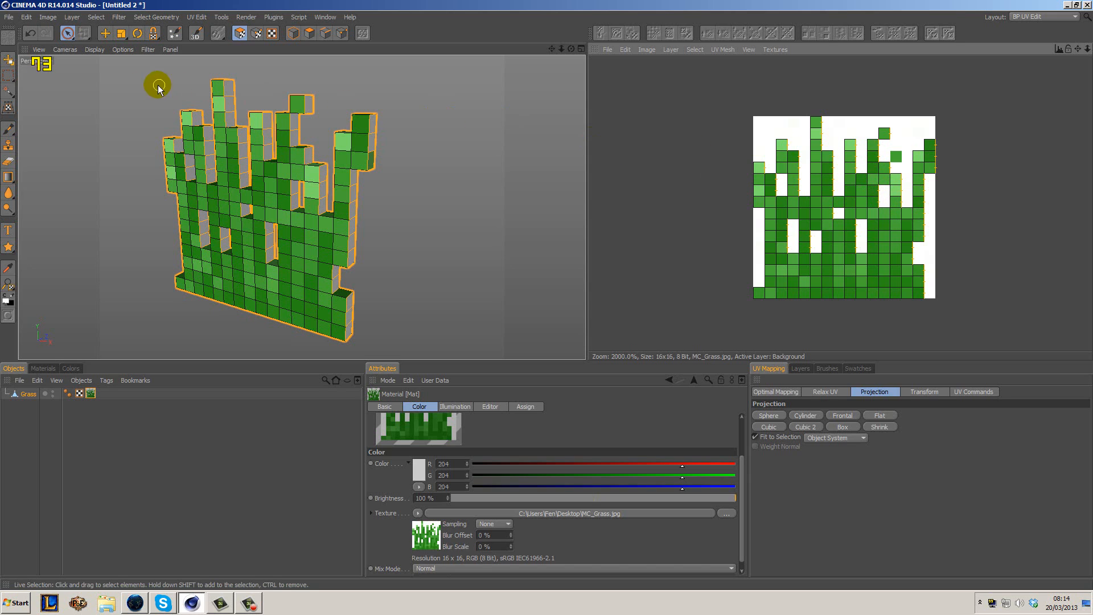
left_click(106, 34)
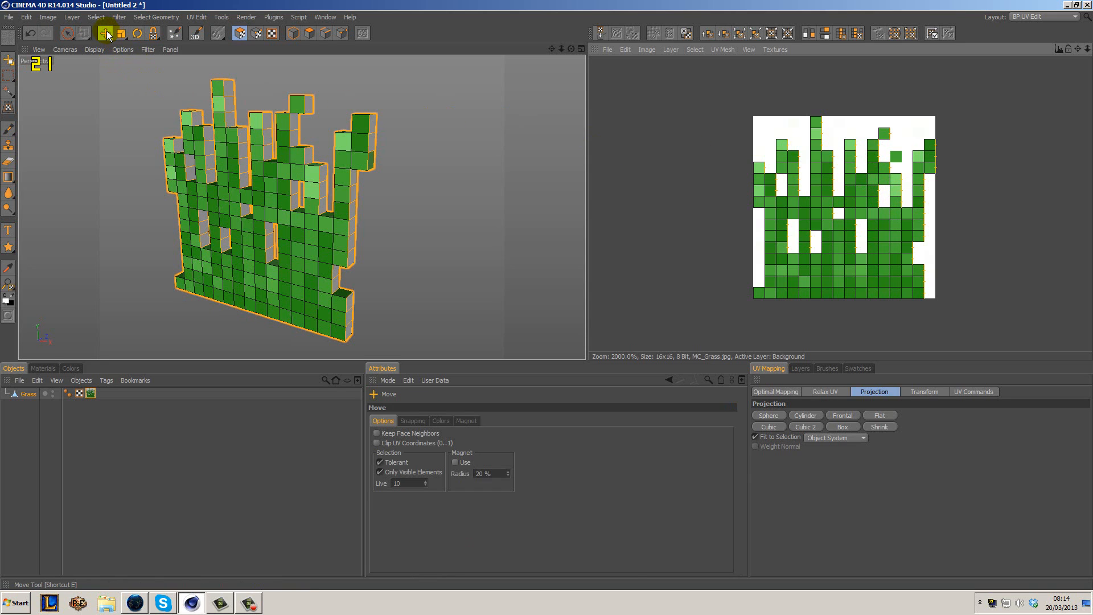
left_click(414, 421)
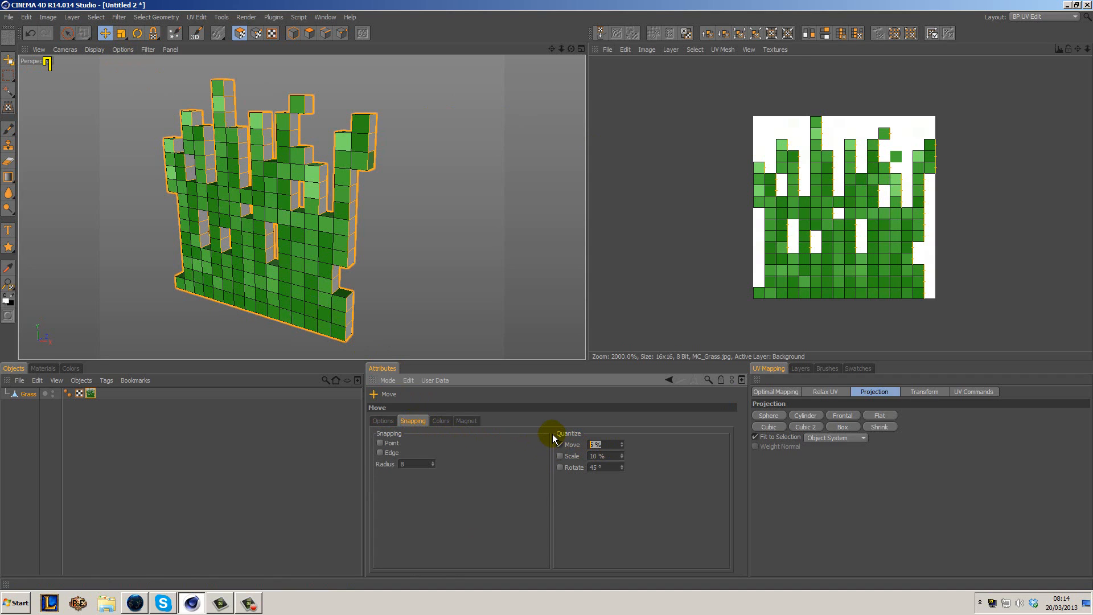
type("3.125")
key("Return")
left_click_drag(902, 190, 897, 190)
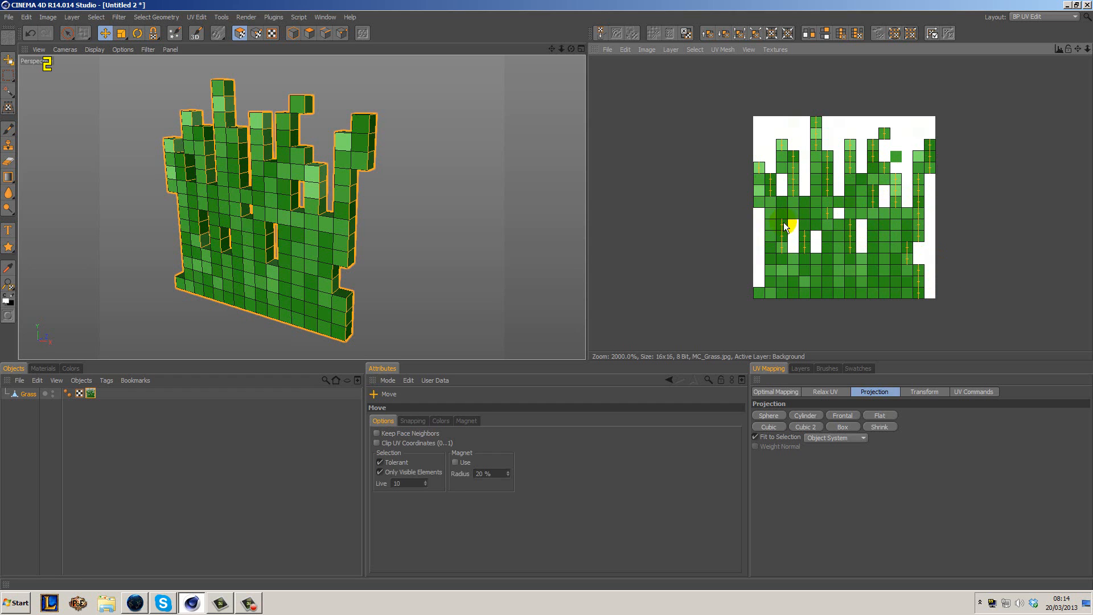
scroll(795, 245, "up", 3)
Step: Select the white underside polygons along the grass's bottom edge with Live Selection
left_click_drag(482, 195, 434, 165, "alt")
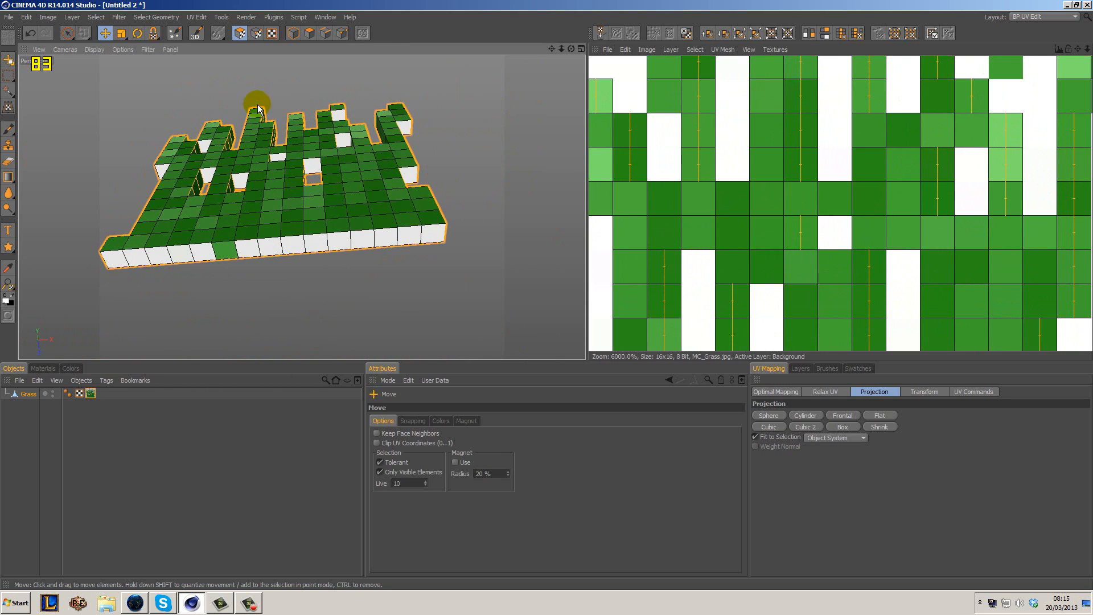
left_click(67, 33)
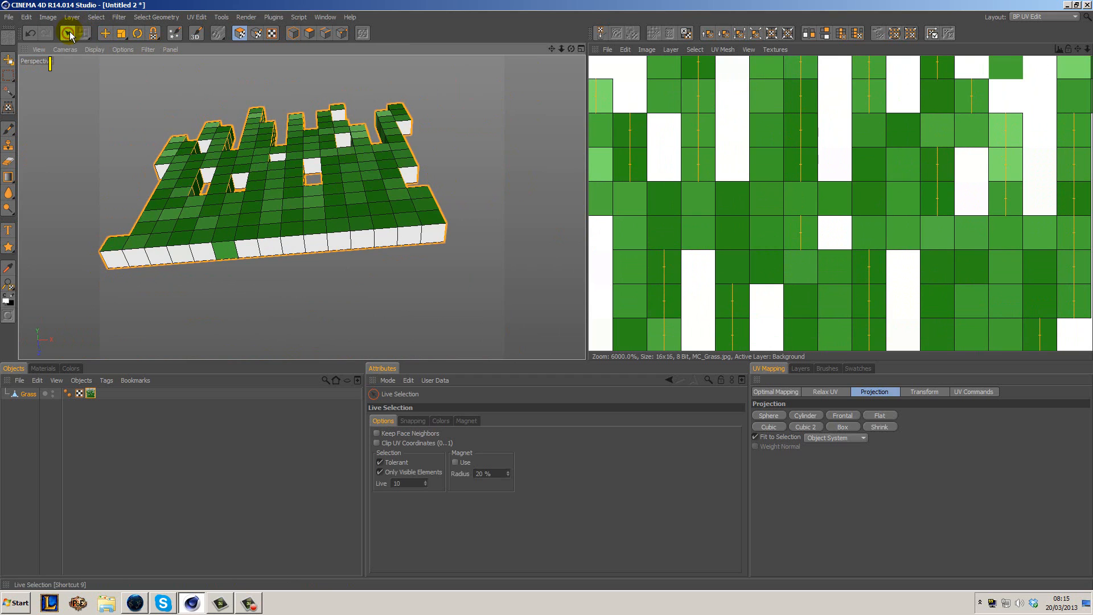
scroll(115, 256, "up", 3)
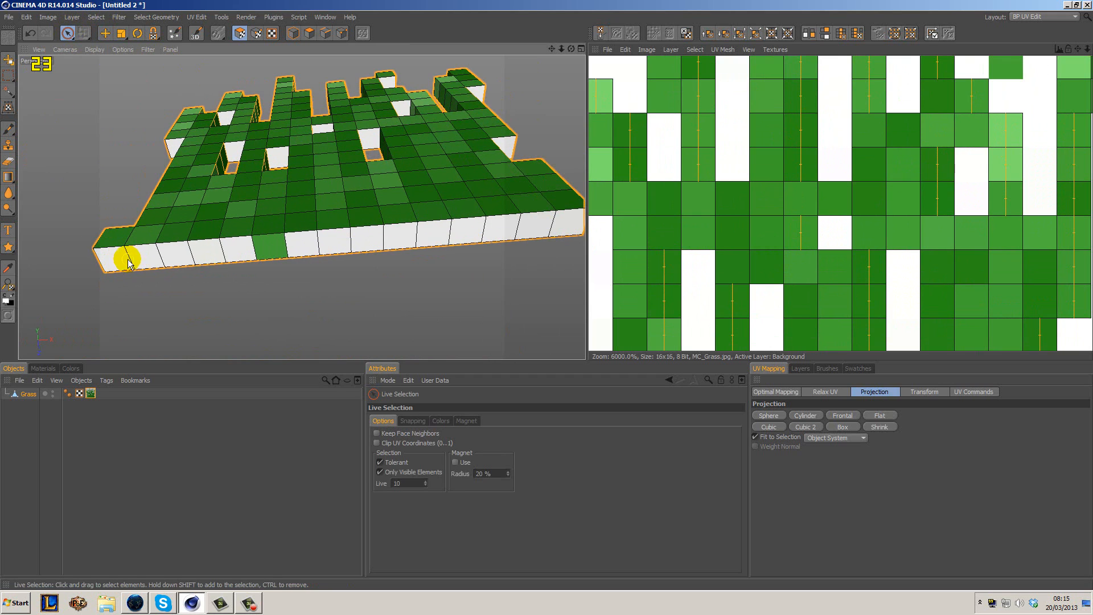
left_click_drag(126, 257, 552, 230)
Step: Add the white downward-facing polygons of the lower right notch, the lower openings and the left overhang to the selection
left_click(505, 147)
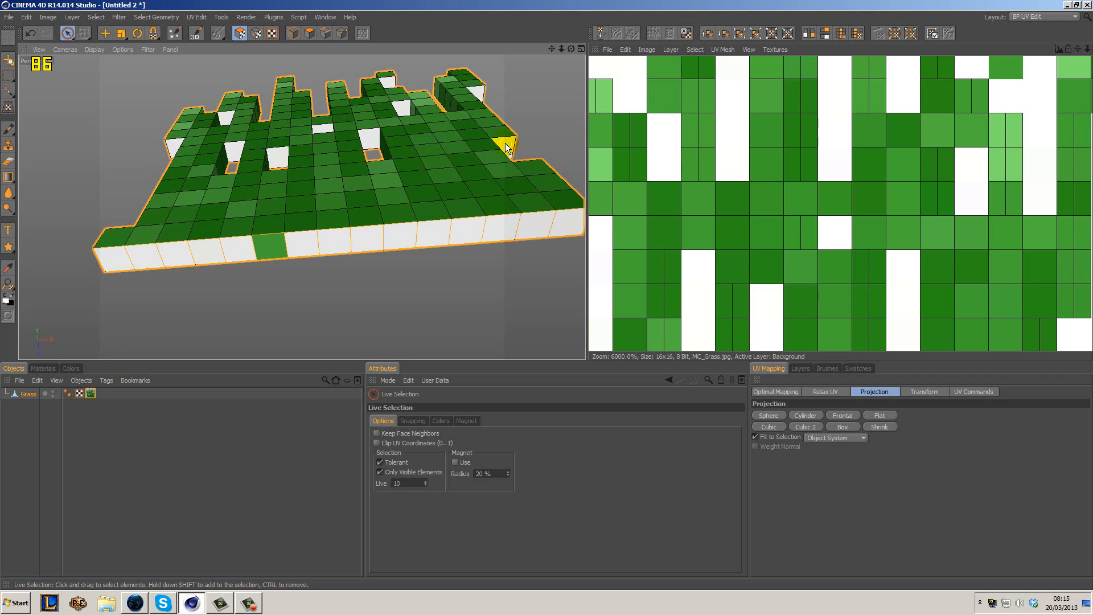
left_click(378, 140)
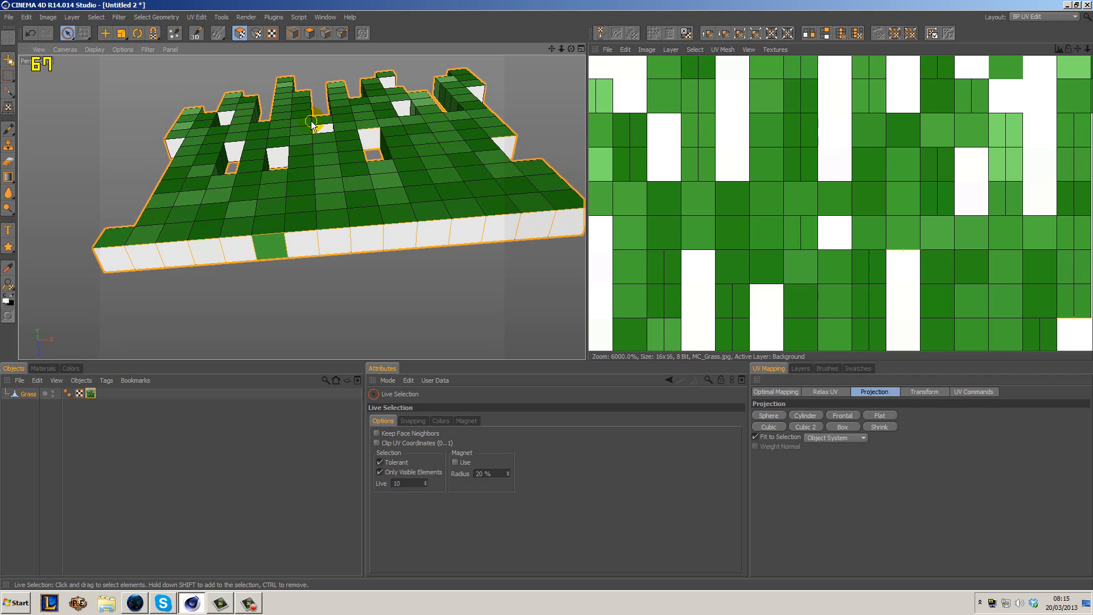
left_click(277, 154)
left_click(233, 151)
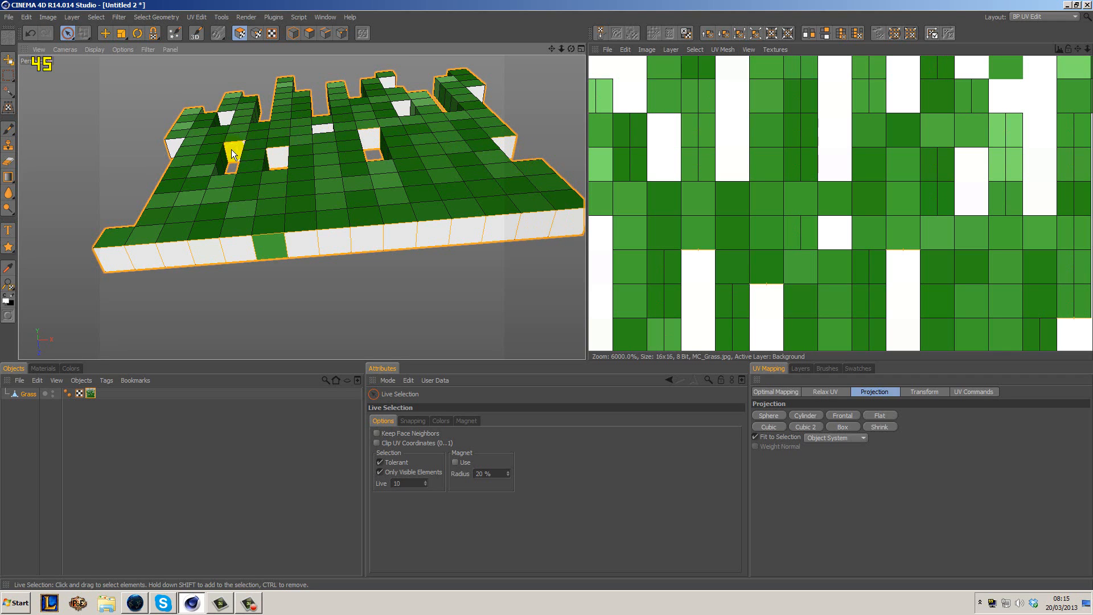
left_click(172, 146)
left_click(171, 144, "shift")
Step: Add the white downward-facing polygons of the small middle opening and the upper right blades, including the floating block, to the selection
middle_click_drag(489, 102, 455, 173, "alt")
right_click_drag(336, 189, 255, 168, "alt")
left_click(251, 216)
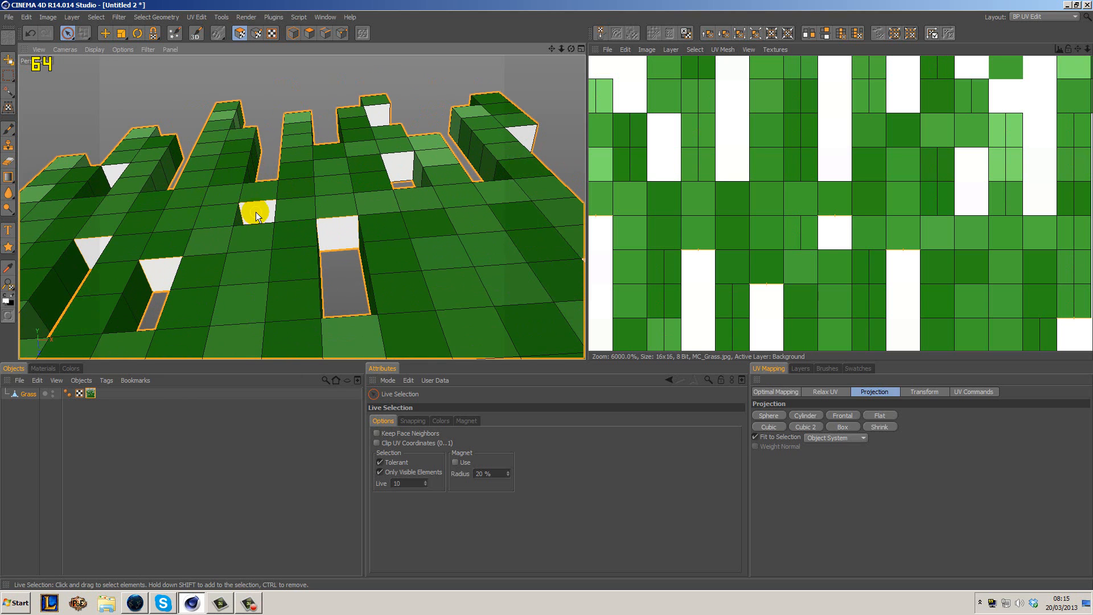
left_click(400, 167)
left_click(377, 111)
left_click(497, 135)
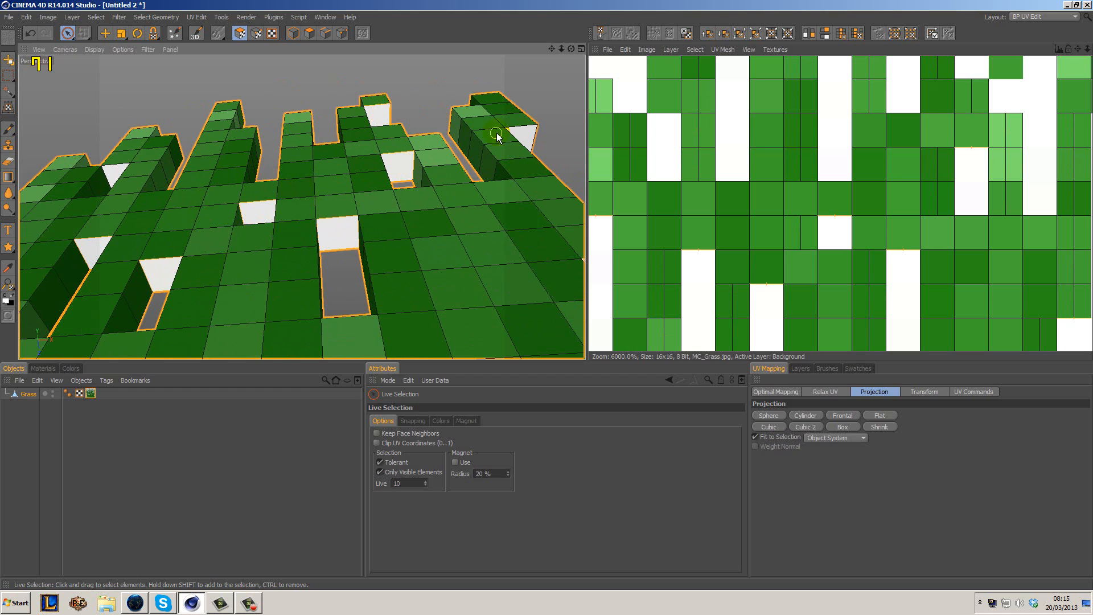
left_click(520, 134)
Step: Add the white downward-facing polygon in the upper left opening and check the underside selection for missing faces
left_click_drag(167, 193, 294, 151, "alt")
left_click(293, 151)
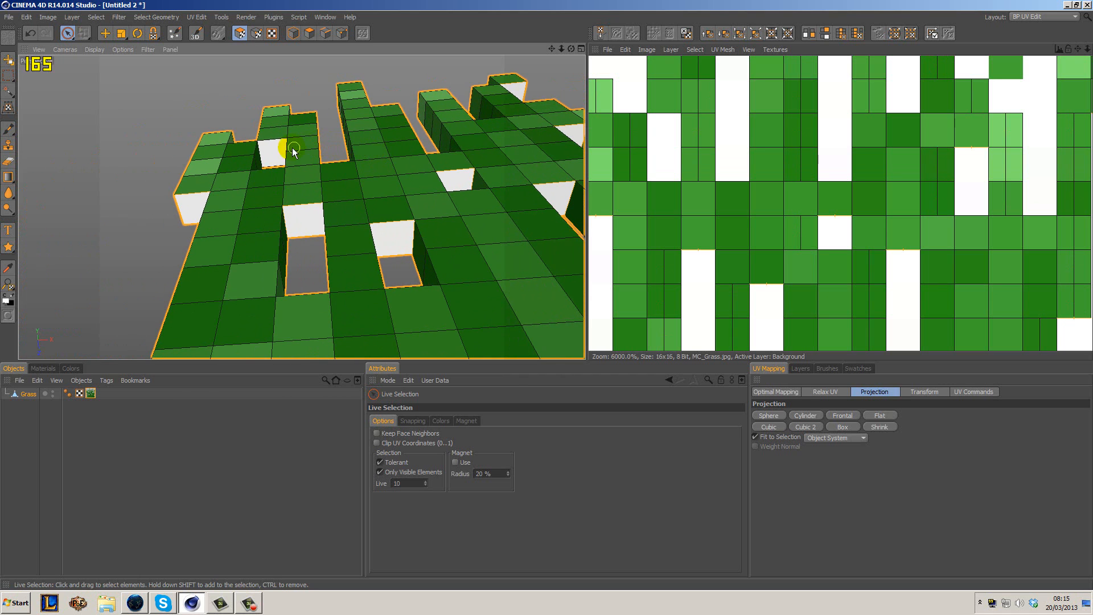
left_click_drag(433, 194, 306, 152, "alt")
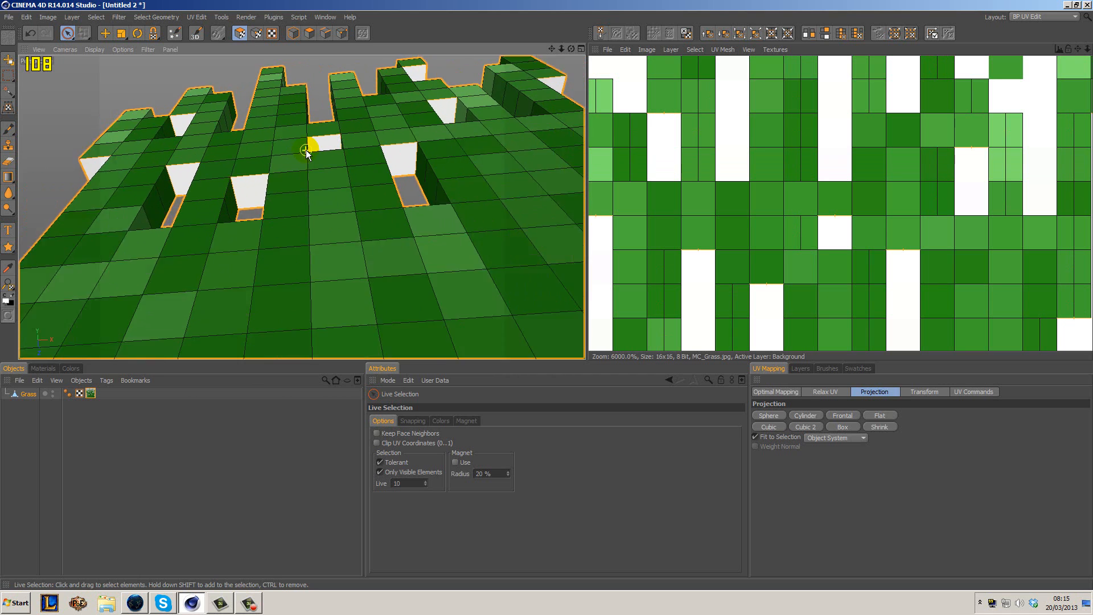
scroll(306, 150, "down", 6)
mouse_move(383, 119)
left_mouse_down("alt")
mouse_move(479, 230)
mouse_move(464, 290)
mouse_move(399, 241)
mouse_move(384, 103)
left_mouse_up("alt")
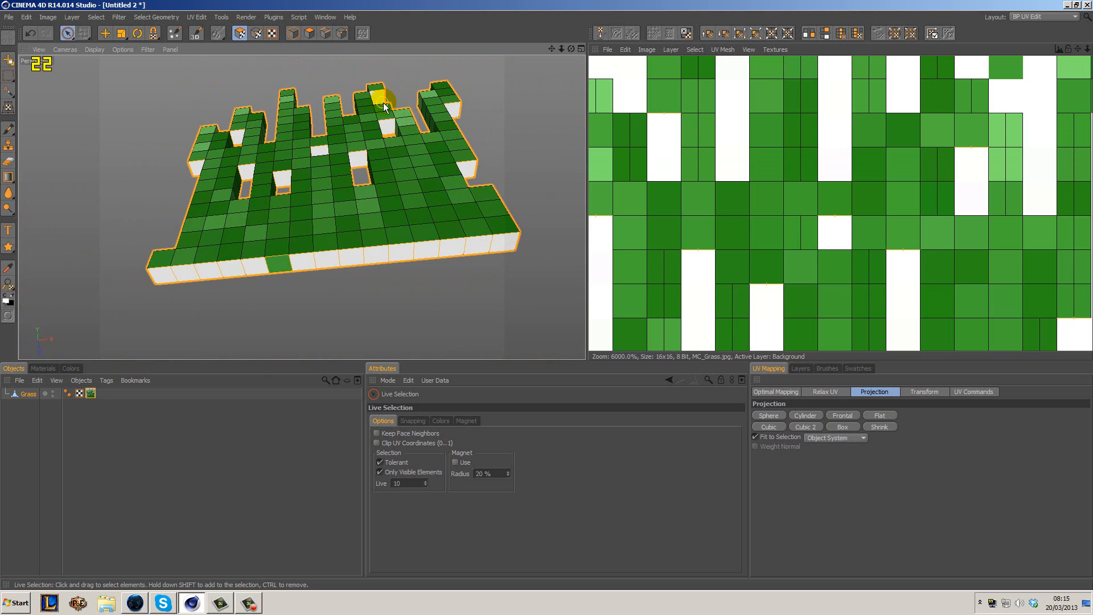
middle_click_drag(384, 103, 311, 96, "alt")
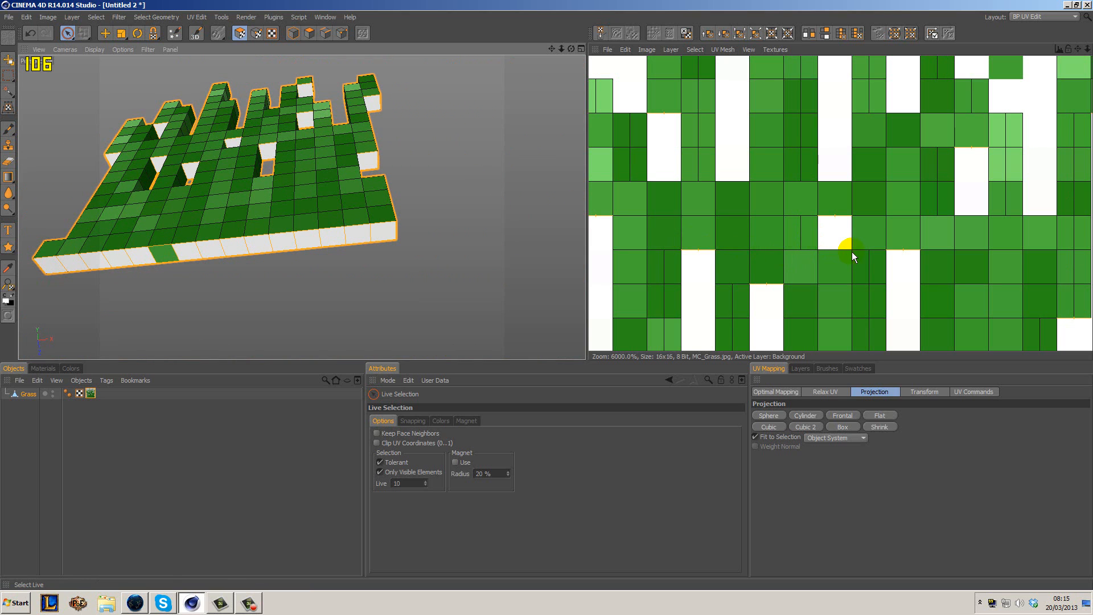
Step: Undo the accidental UV selection and move the selected underside UVs upward by half a texture pixel onto the green area
left_click(835, 218)
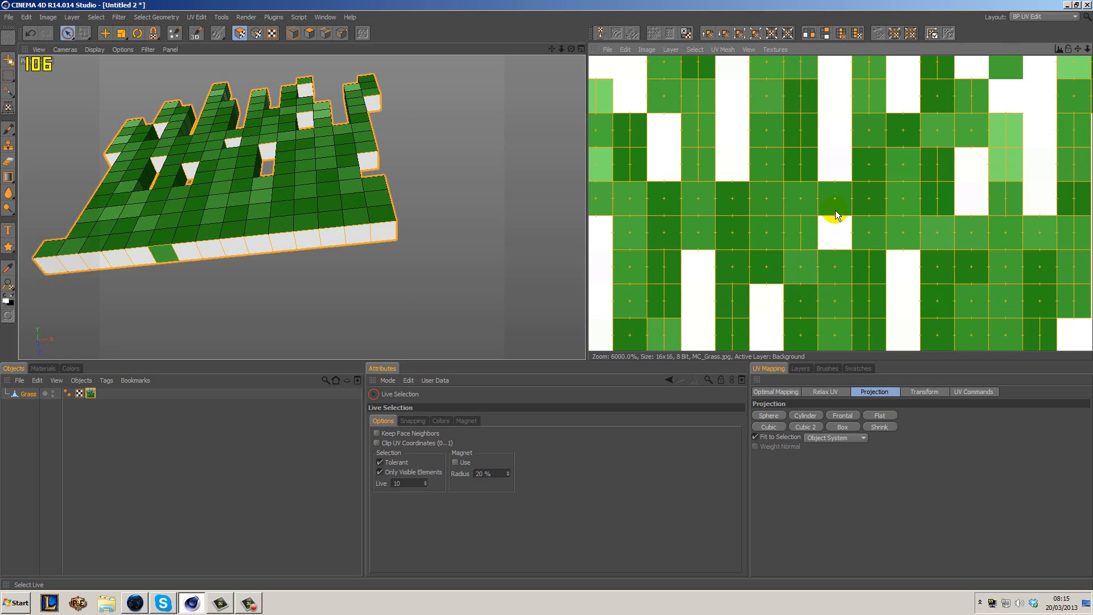
key("ctrl+z")
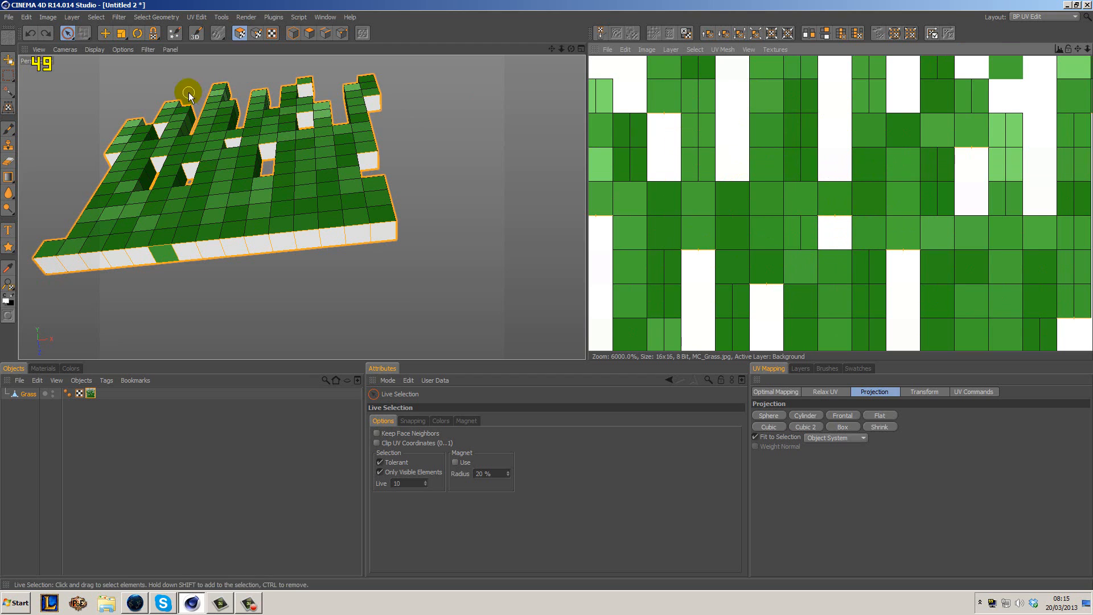
left_click(105, 33)
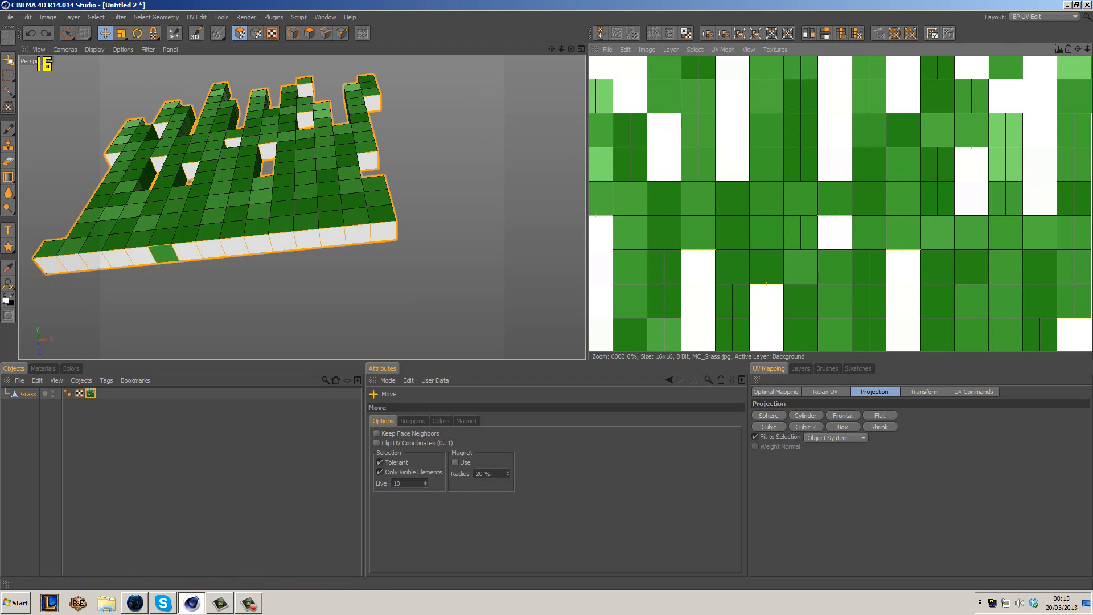
left_click_drag(835, 215, 834, 198)
left_click_drag(493, 151, 359, 187, "alt")
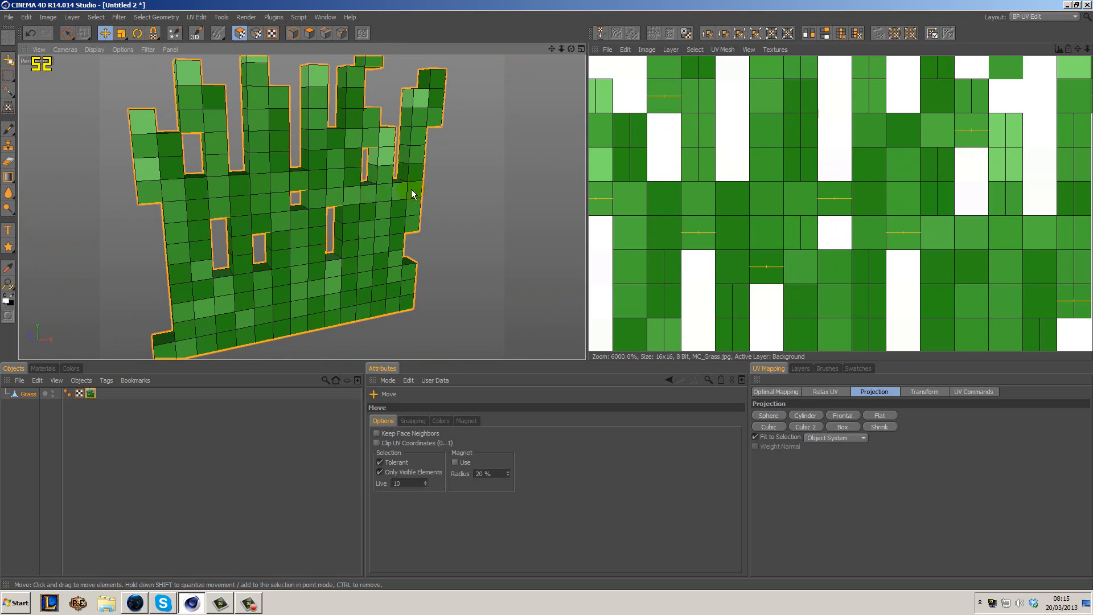
Step: Return to the Startup layout, inspect the recoloured side faces of the grass and deselect the material
left_click(1034, 18)
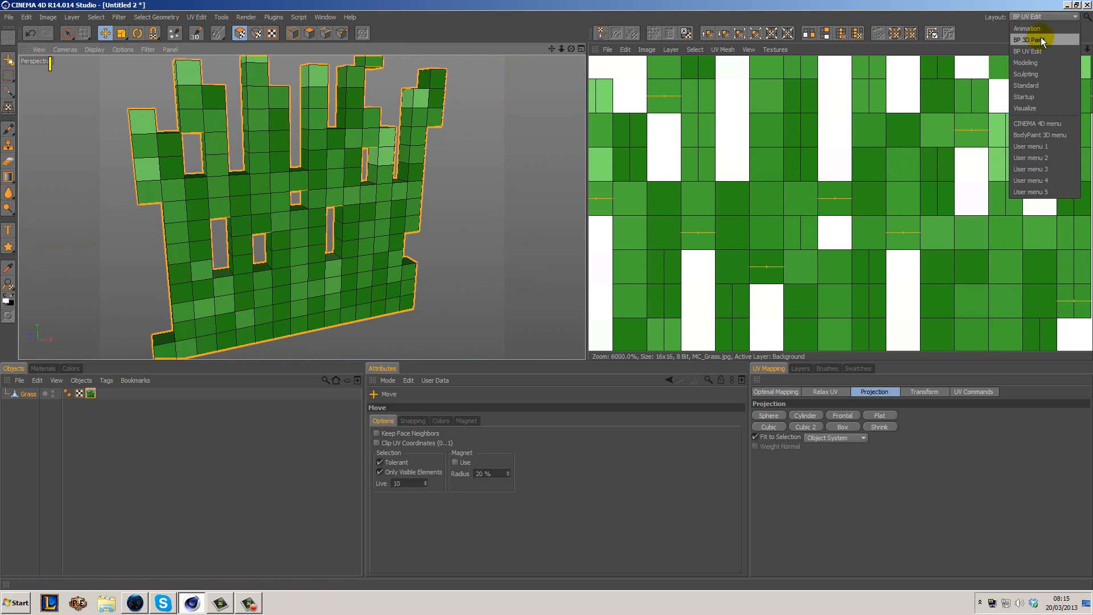
left_click(1040, 97)
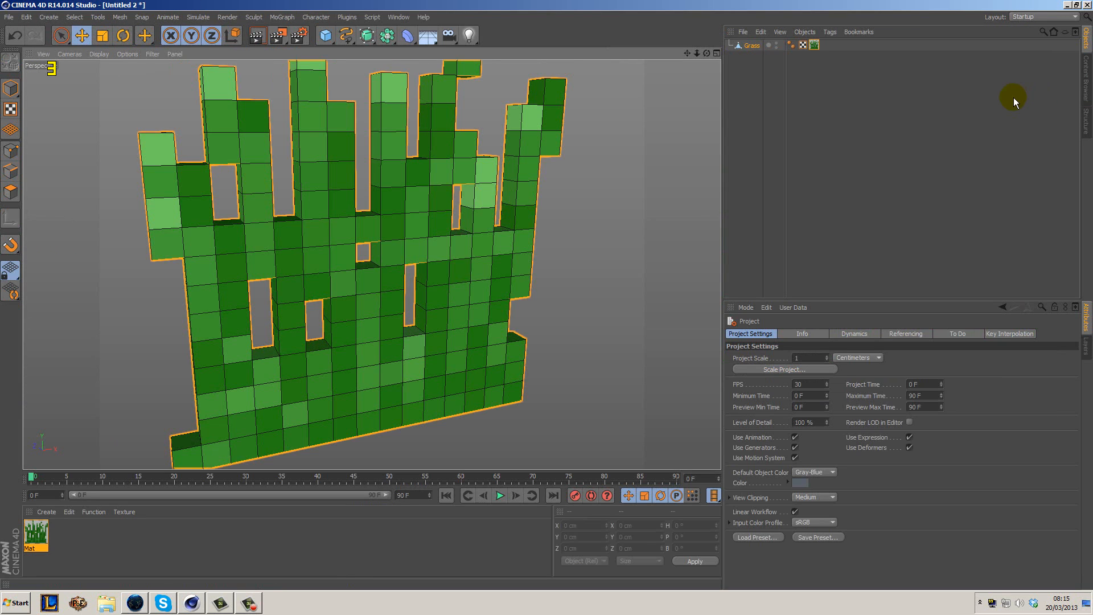
left_click_drag(562, 176, 376, 235, "alt")
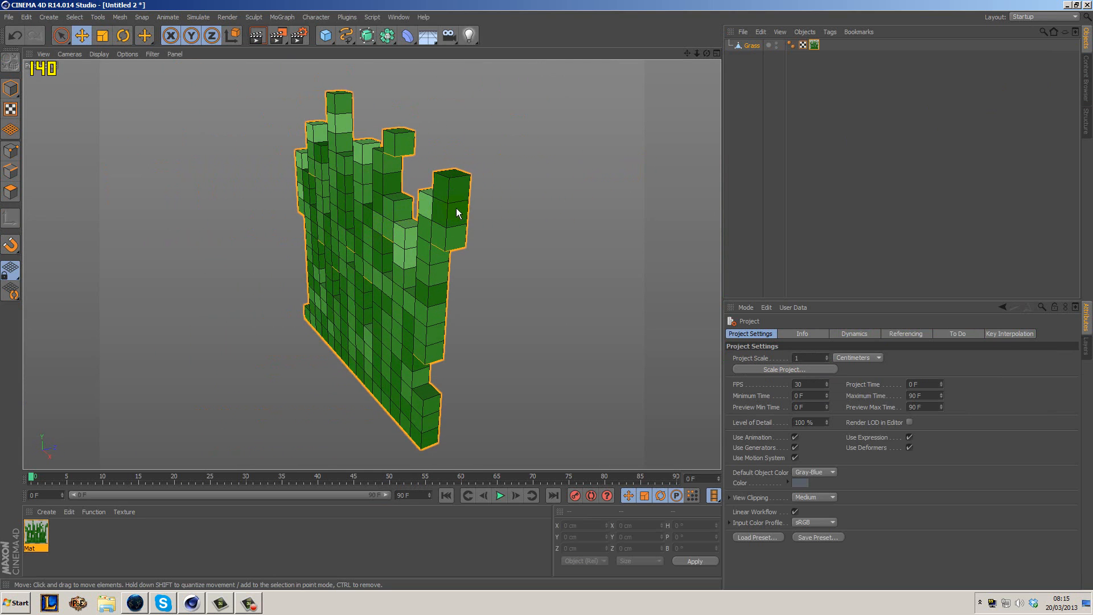
left_click_drag(456, 207, 406, 217, "alt")
scroll(408, 218, "down", 1)
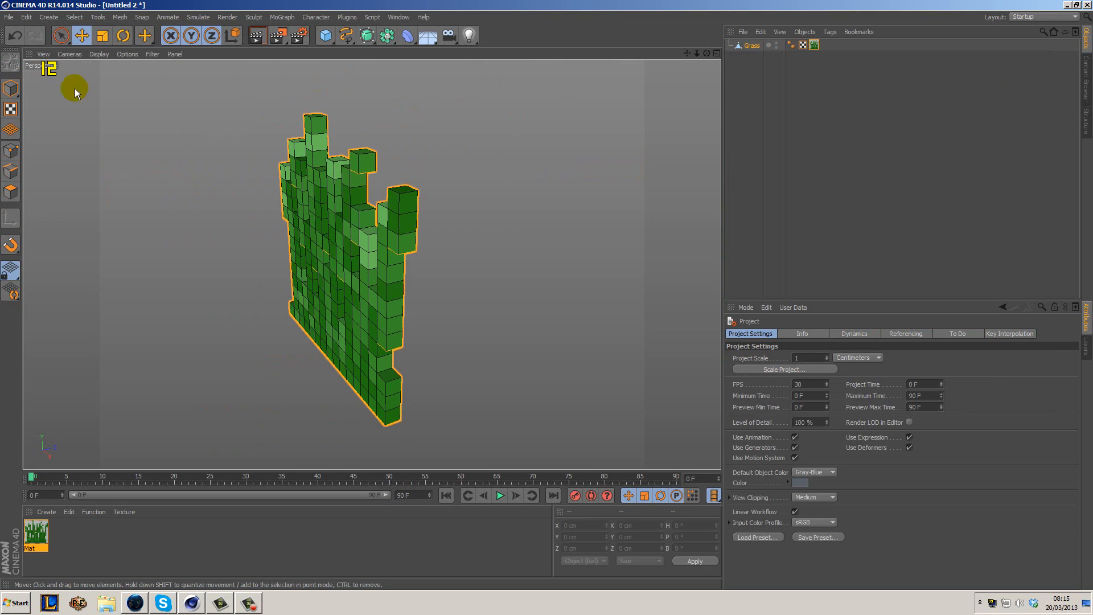
left_click(129, 536)
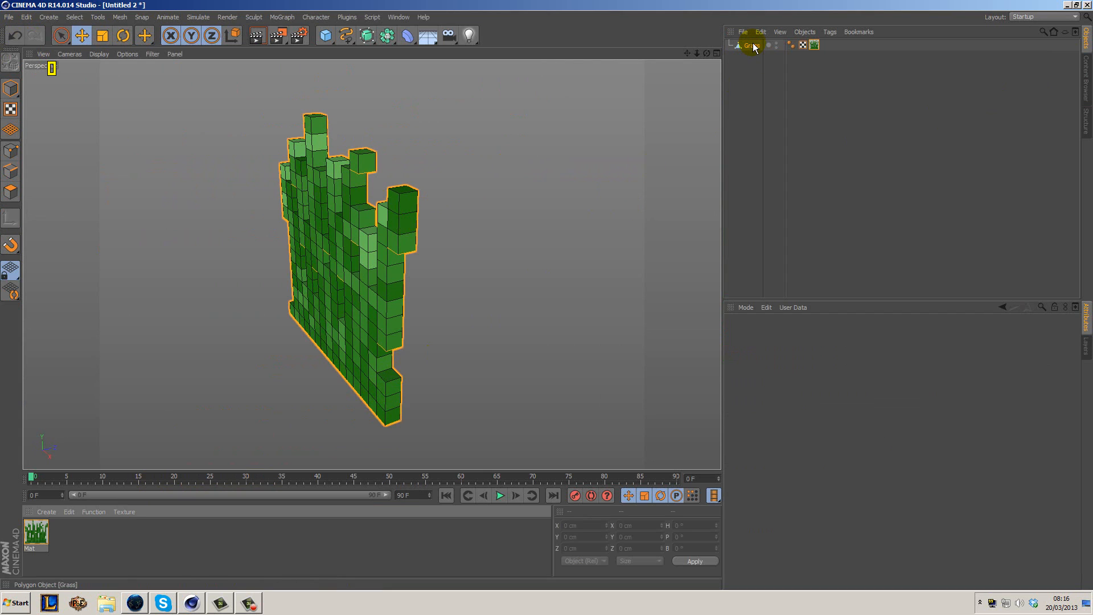
Step: Duplicate the Grass object and rotate the copy's heading to -90° so the two planes cross
left_click_drag(752, 48, 748, 69, "ctrl")
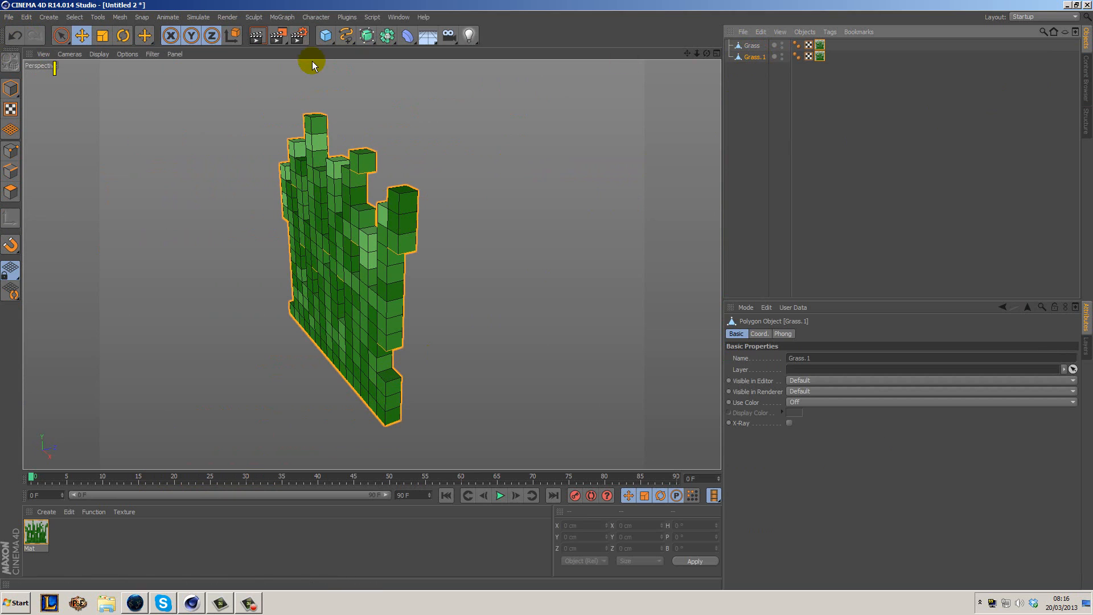
left_click(124, 36)
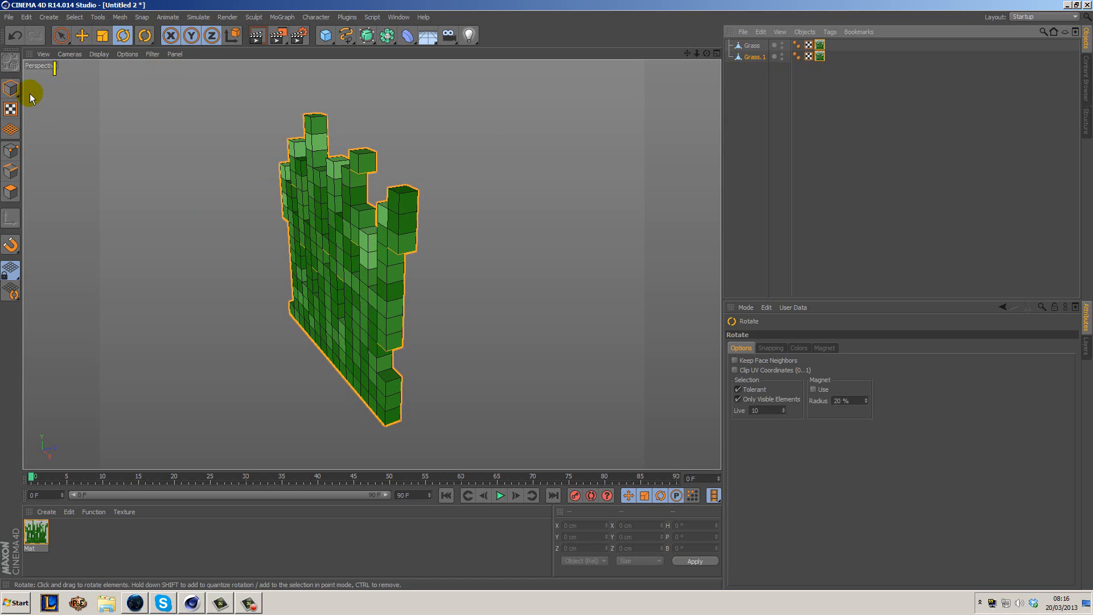
left_click(11, 88)
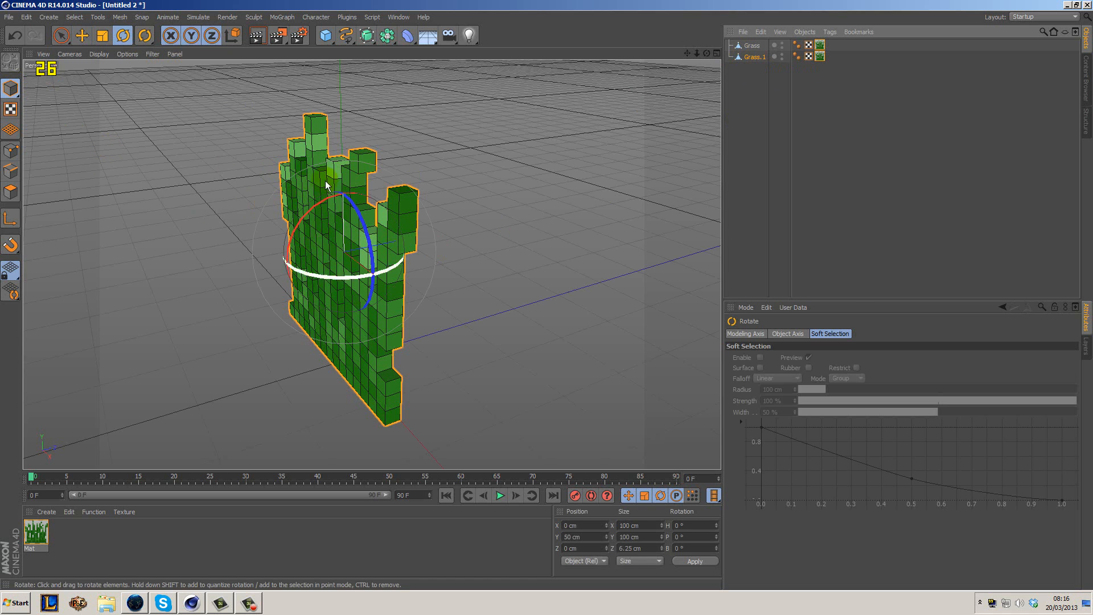
left_click_drag(331, 281, 226, 252)
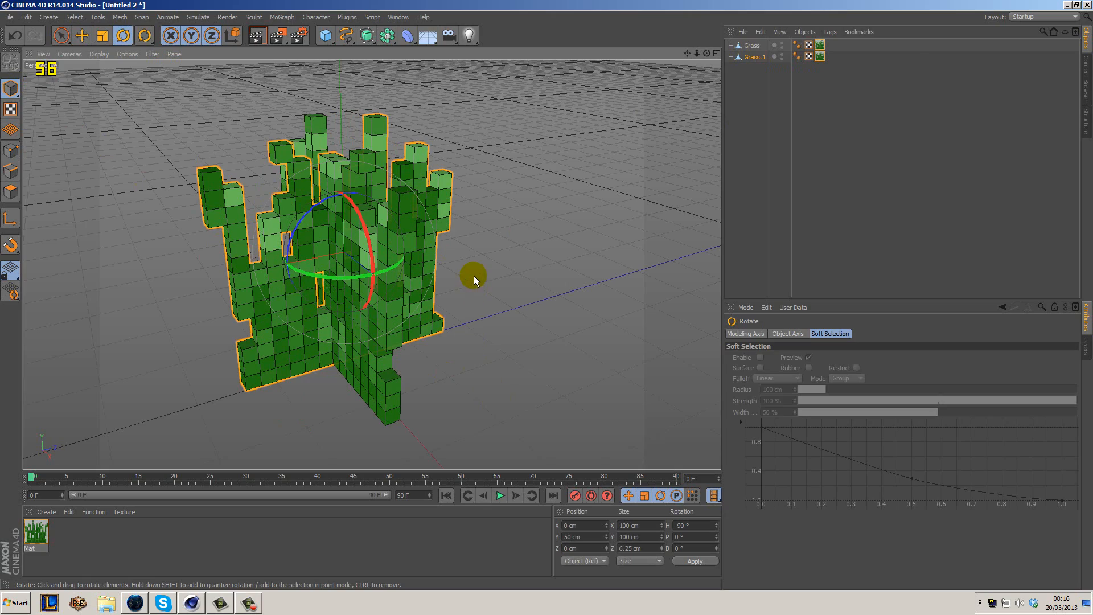
Step: Centre the rotated grass copy on the world axis in the Top view by moving it to X 3.125 cm
left_click_drag(451, 257, 538, 285, "alt")
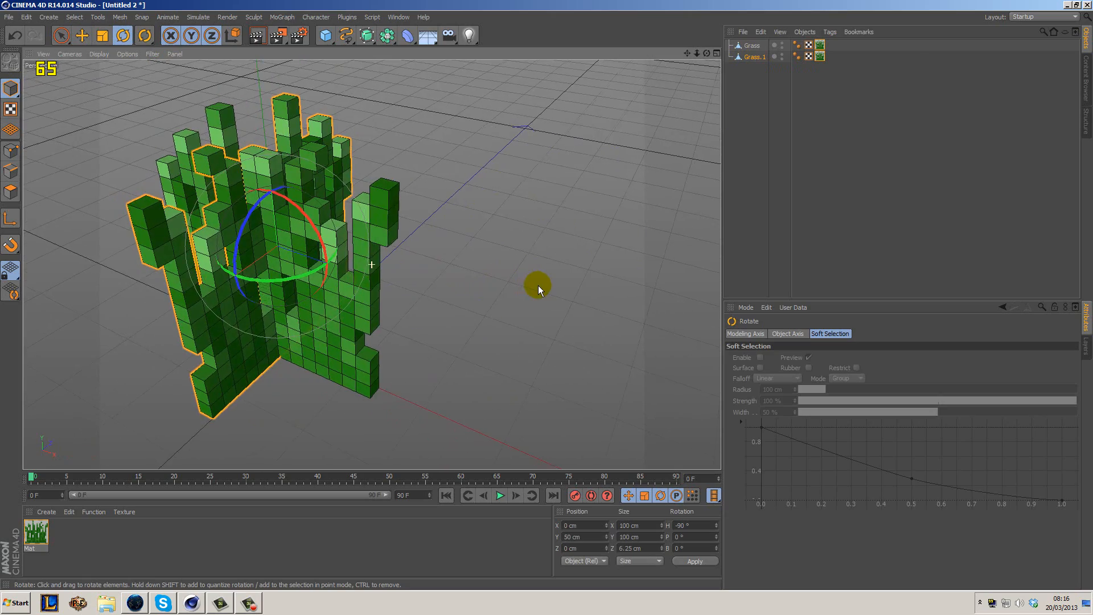
left_click_drag(457, 262, 637, 328, "alt")
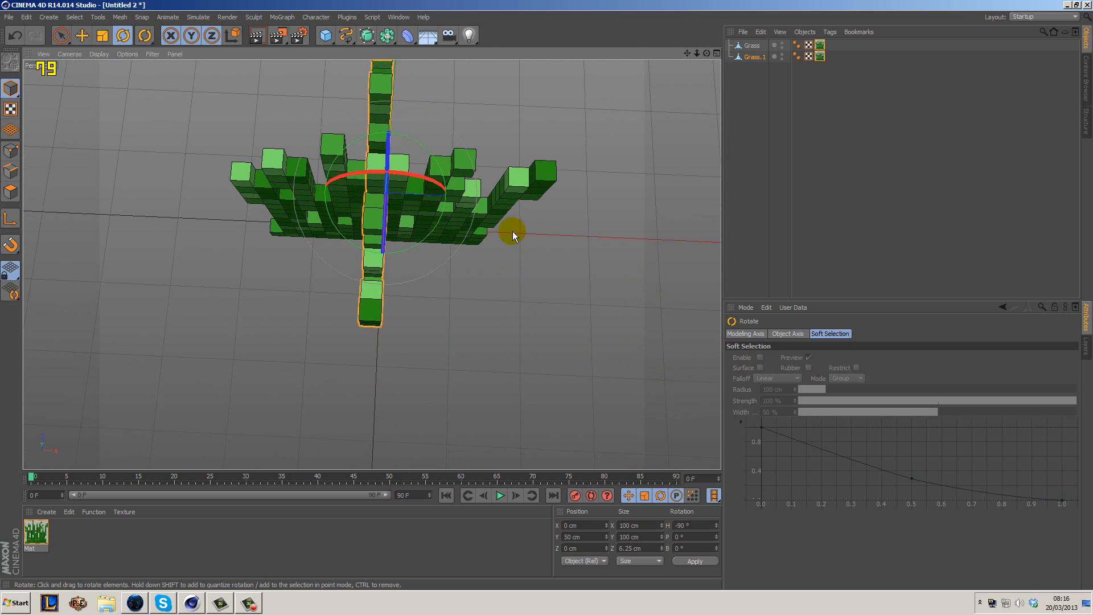
middle_click(512, 231)
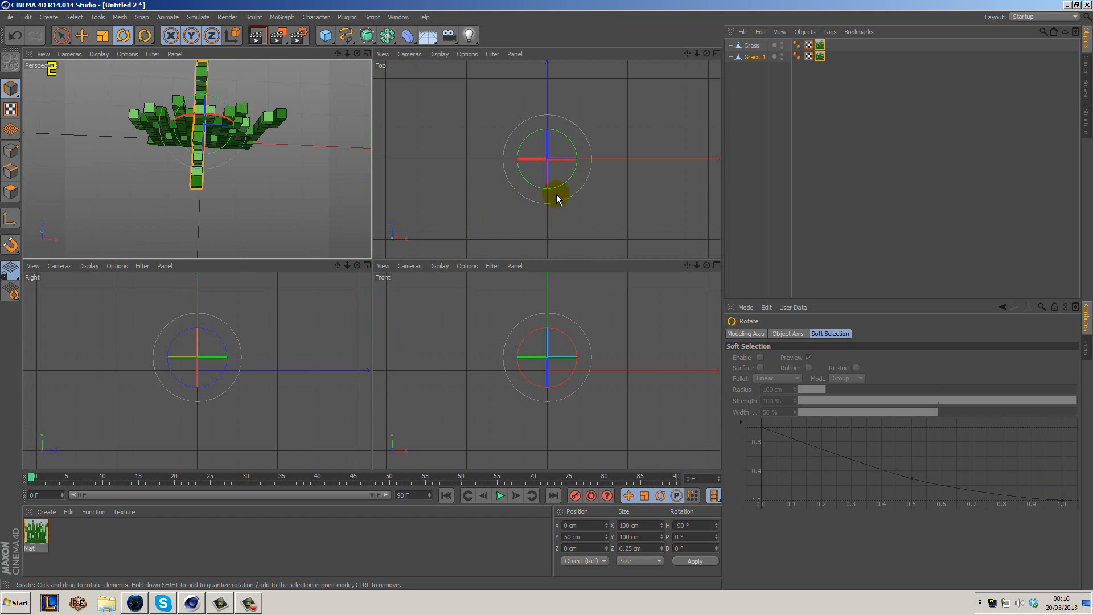
middle_click(614, 163)
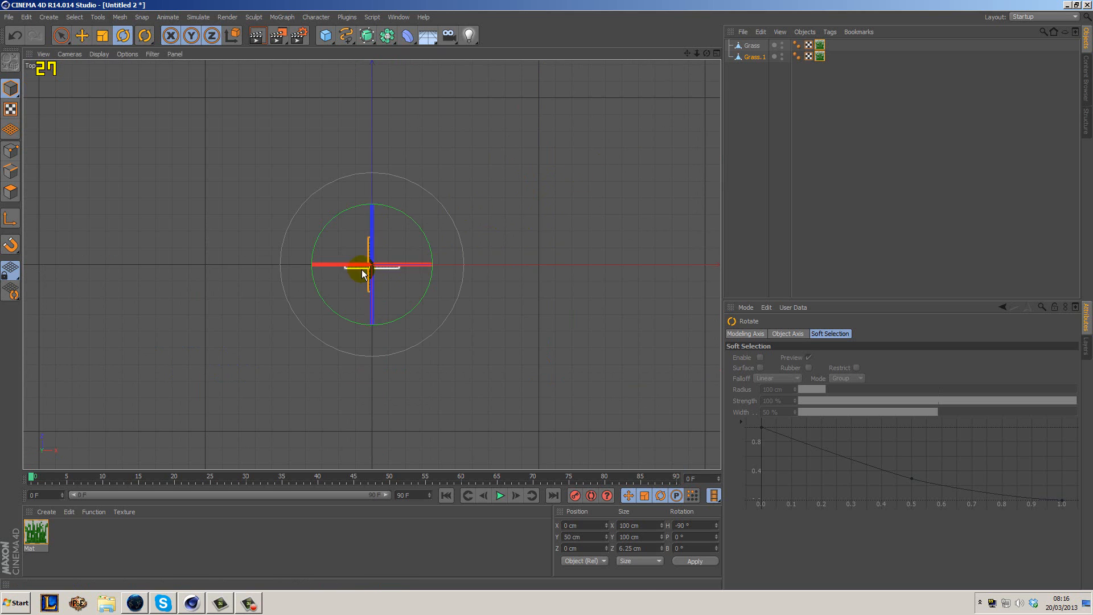
scroll(364, 273, "up", 10)
scroll(385, 295, "up", 2)
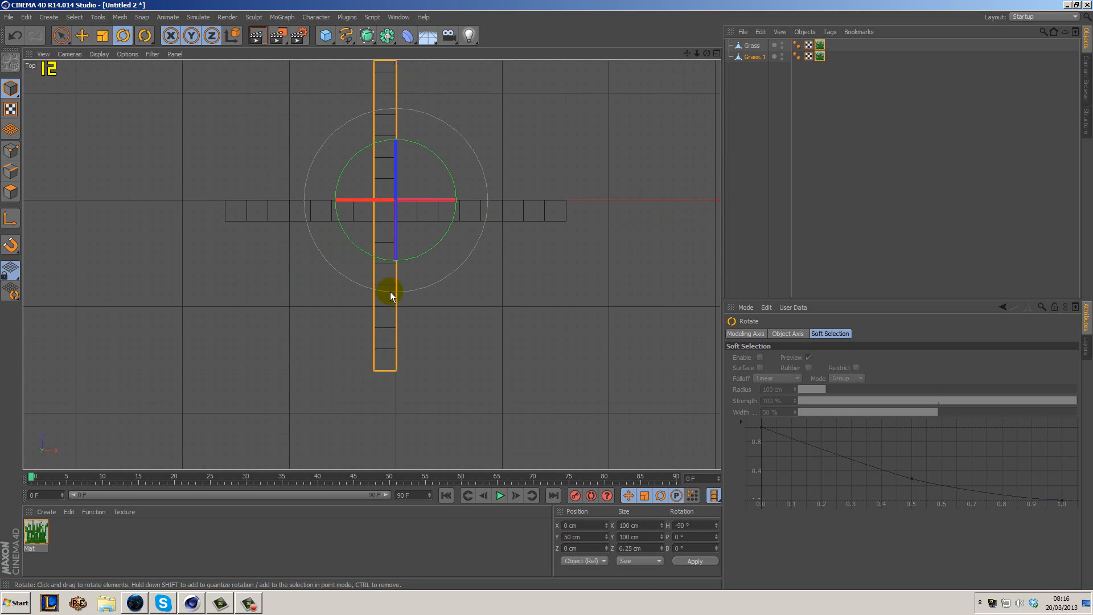
left_click(83, 36)
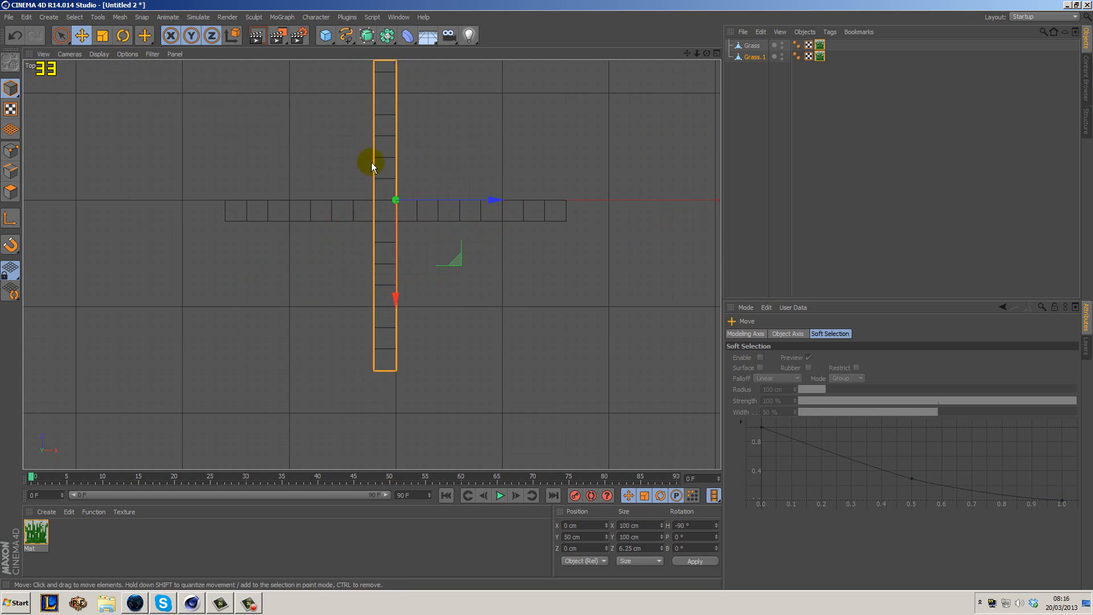
left_click_drag(458, 201, 468, 200)
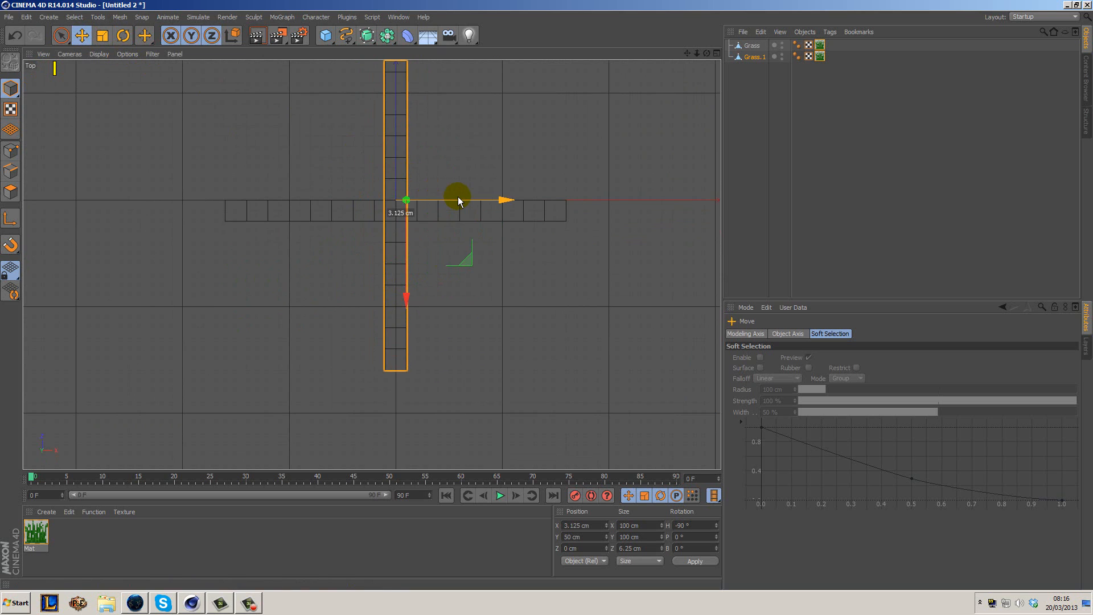
Step: Move the original Grass object to Z 3.125 cm so it is centred on the copy, and deselect it
left_click(752, 46)
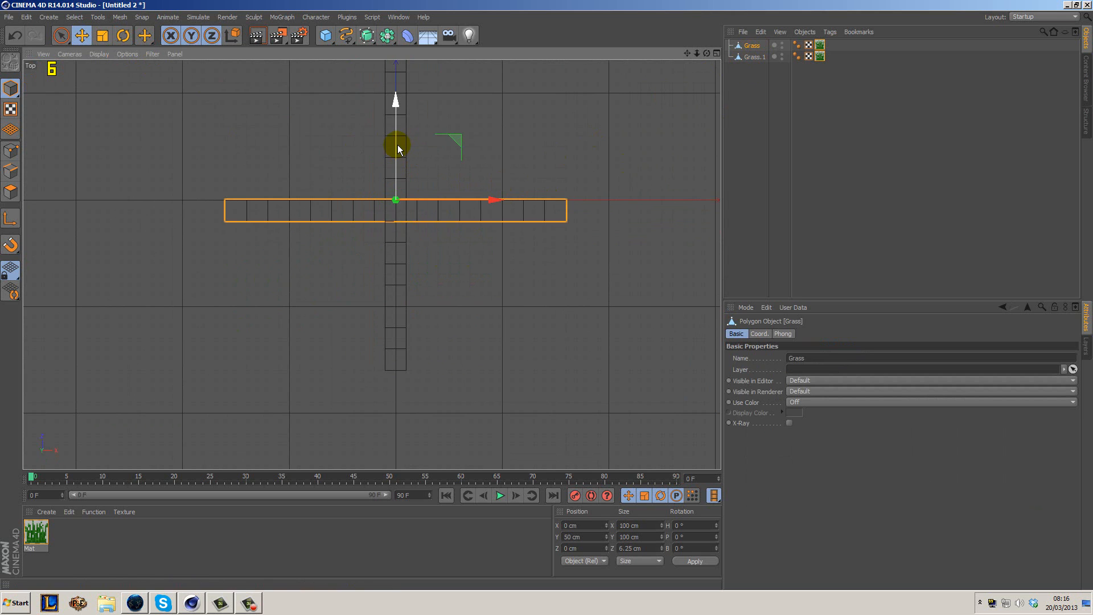
left_click_drag(397, 148, 397, 138)
left_click(500, 272)
Step: Return to the perspective view and inspect the crossed grass planes from above and from the side
middle_click(498, 267)
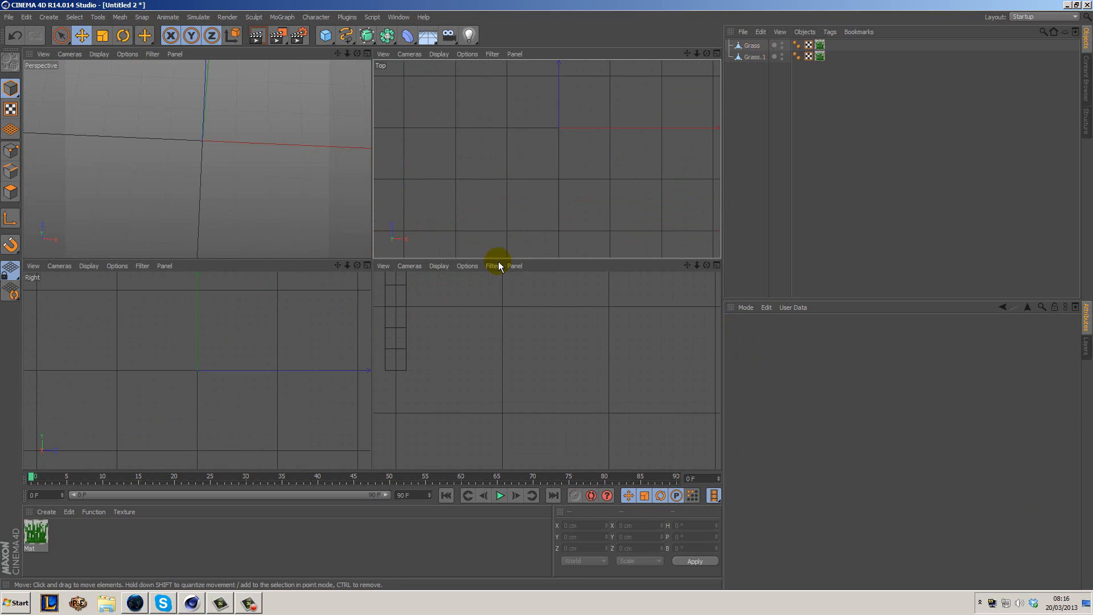
middle_click(286, 183)
left_click_drag(481, 258, 498, 295, "alt")
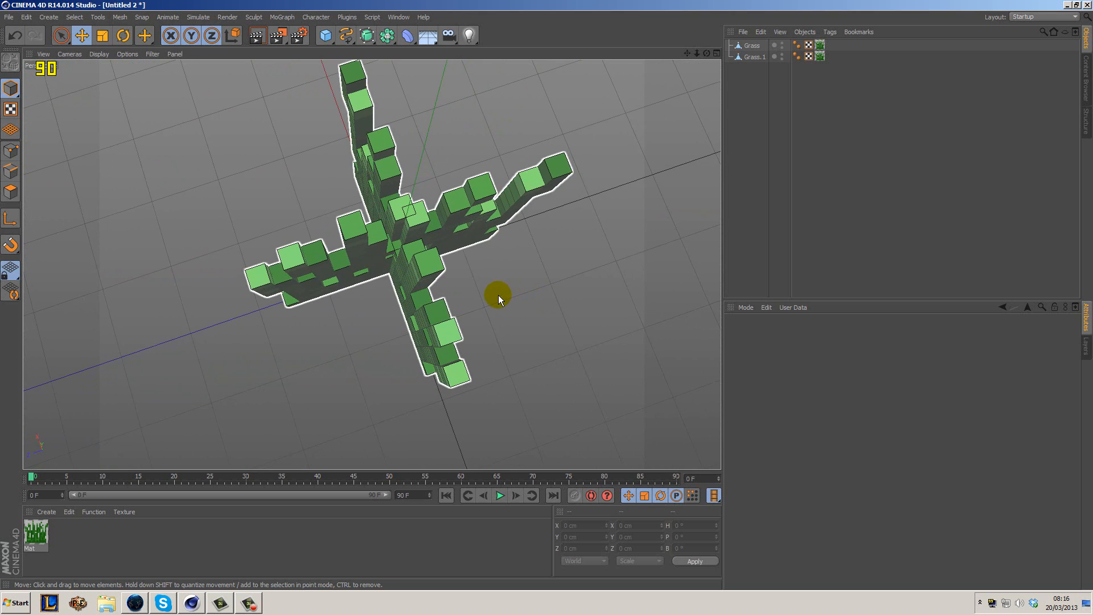
left_click(424, 305)
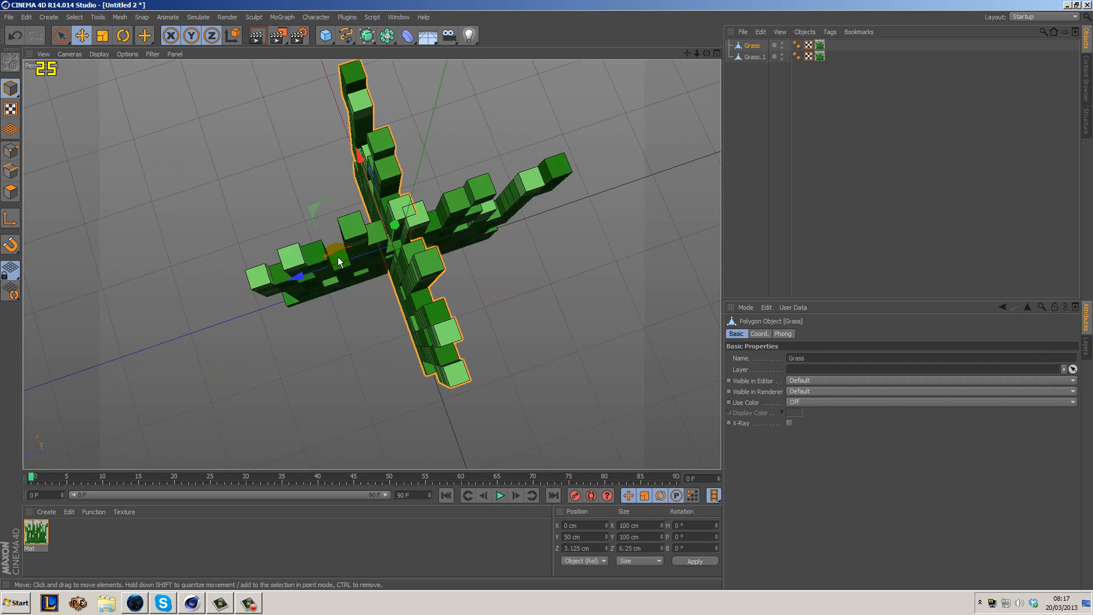
mouse_move(339, 261)
left_mouse_down()
mouse_move(407, 316)
mouse_move(612, 291)
mouse_move(336, 284)
mouse_move(298, 268)
mouse_move(394, 251)
mouse_move(484, 201)
mouse_move(599, 198)
mouse_move(566, 227)
mouse_move(497, 124)
mouse_move(540, 130)
mouse_move(503, 142)
mouse_move(516, 183)
mouse_move(499, 195)
mouse_move(582, 239)
mouse_move(584, 221)
mouse_move(698, 189)
mouse_move(630, 189)
mouse_move(593, 214)
mouse_move(581, 183)
mouse_move(601, 235)
mouse_move(666, 240)
mouse_move(606, 220)
mouse_move(578, 264)
mouse_move(593, 353)
mouse_move(578, 364)
mouse_move(621, 422)
mouse_move(478, 245)
mouse_move(494, 238)
mouse_move(585, 247)
mouse_move(361, 261)
mouse_move(154, 230)
mouse_move(434, 309)
mouse_move(145, 303)
mouse_move(123, 379)
mouse_move(196, 419)
mouse_move(166, 366)
mouse_move(486, 247)
mouse_move(425, 191)
mouse_move(722, 147)
left_mouse_up()
left_click(750, 134)
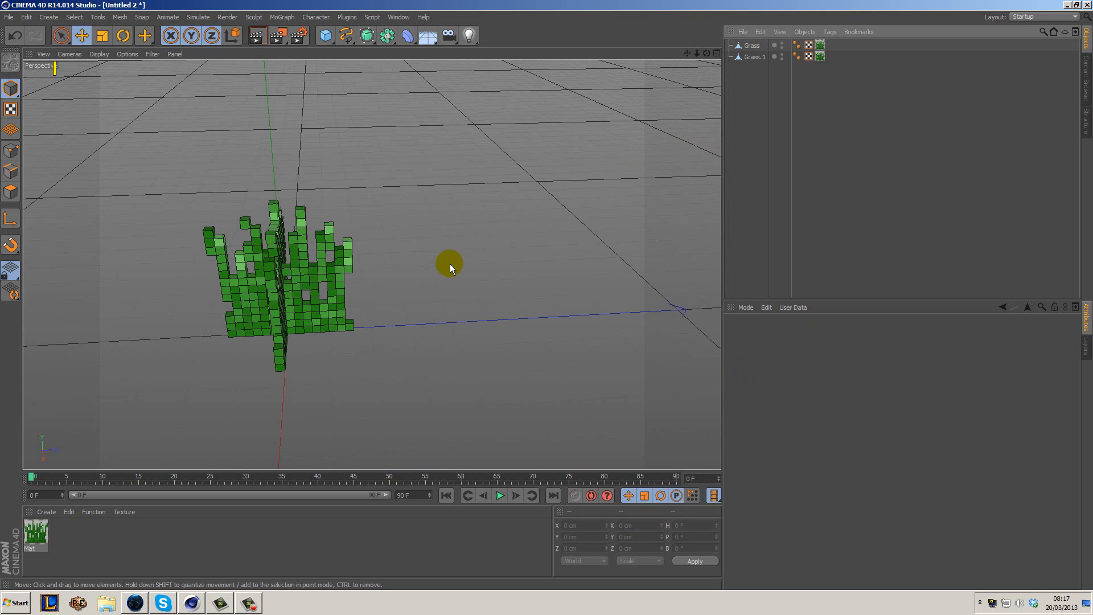
left_click_drag(450, 264, 612, 258, "alt")
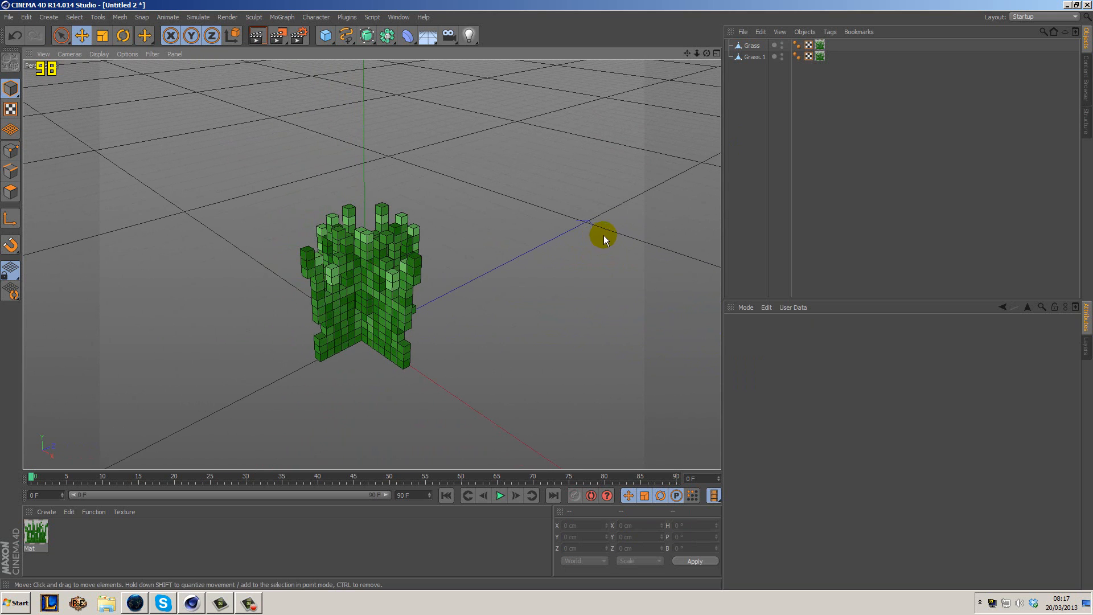
Step: Group both grass objects under a null and rename the null to Grass
left_click(751, 45)
left_click(751, 57, "shift")
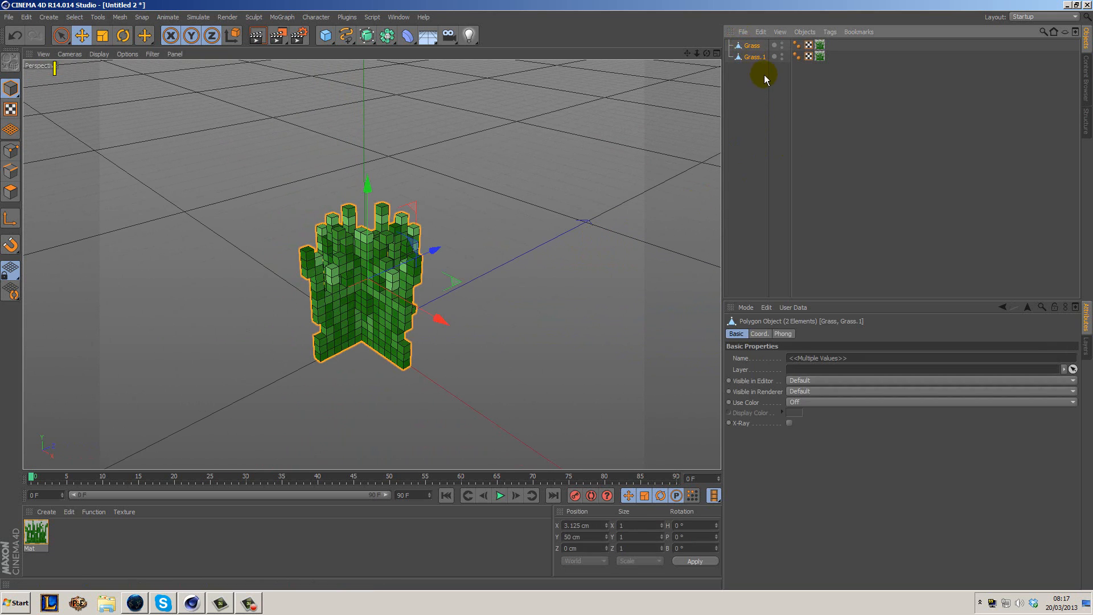
key("alt+g")
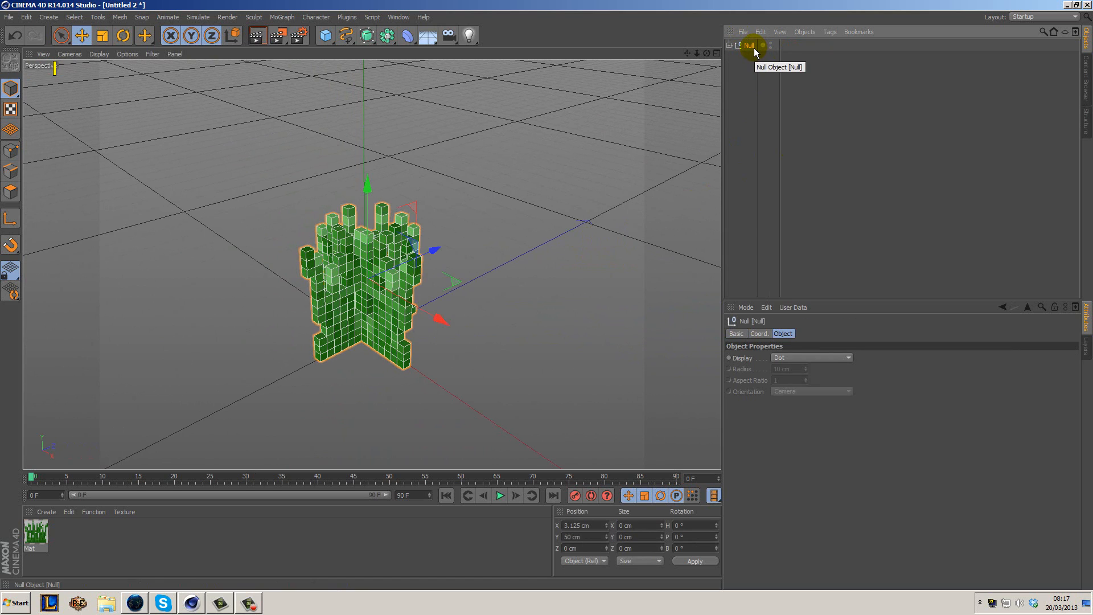
left_click(729, 45)
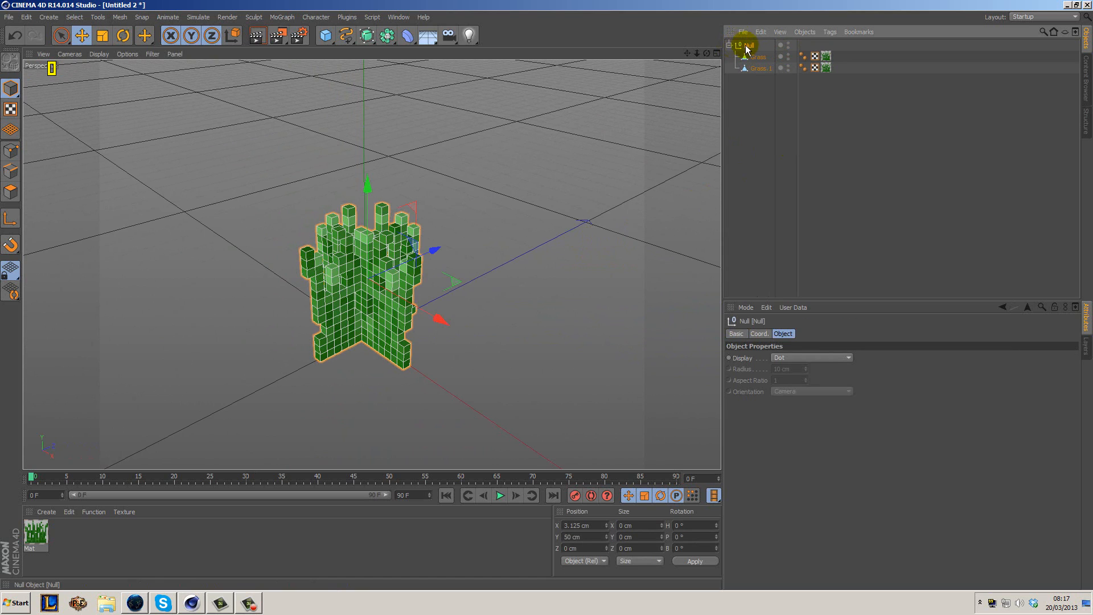
double_click(747, 46)
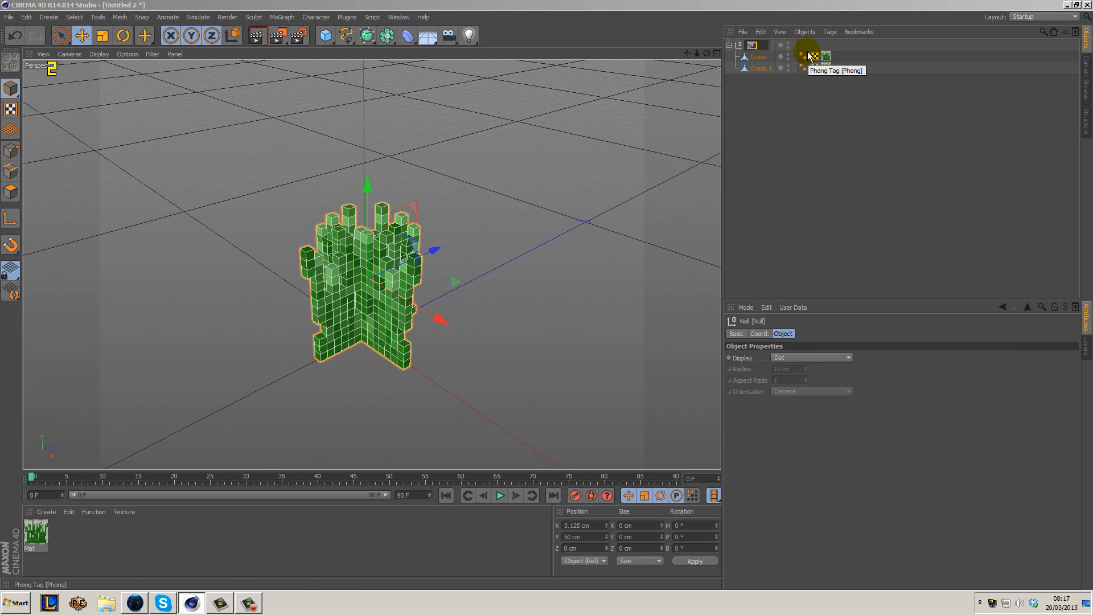
type("Grass")
key("Return")
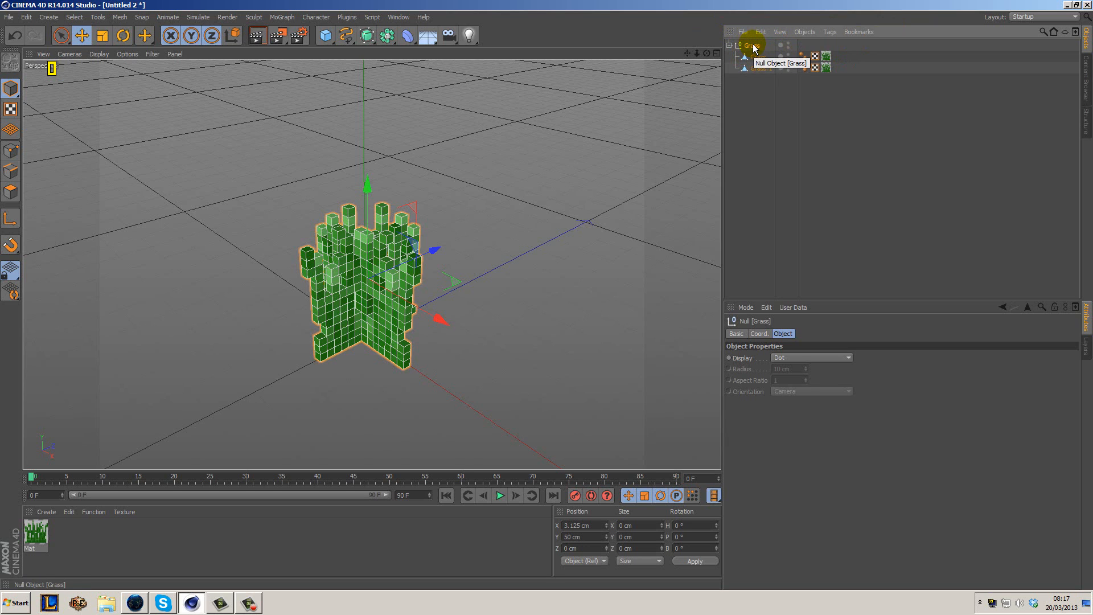
left_click_drag(756, 76, 755, 58)
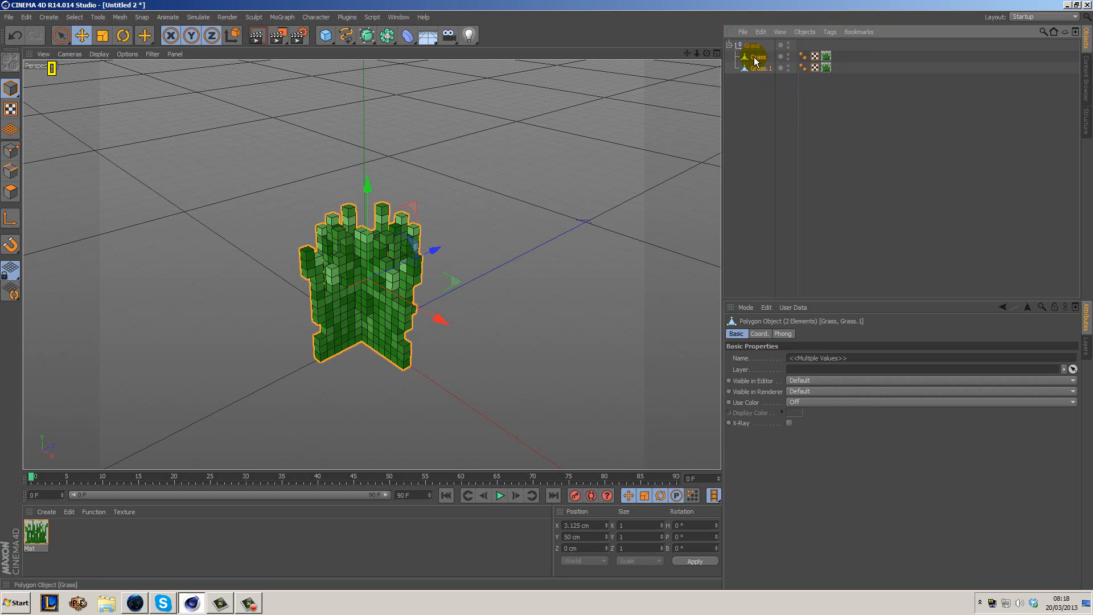
left_click(747, 92)
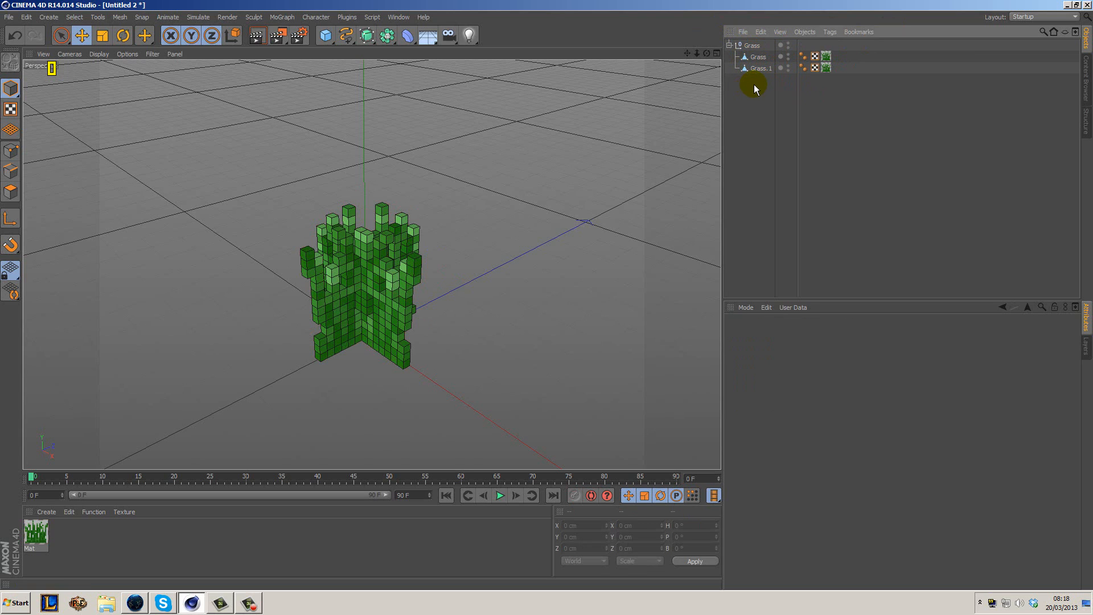
left_click_drag(754, 84, 754, 57)
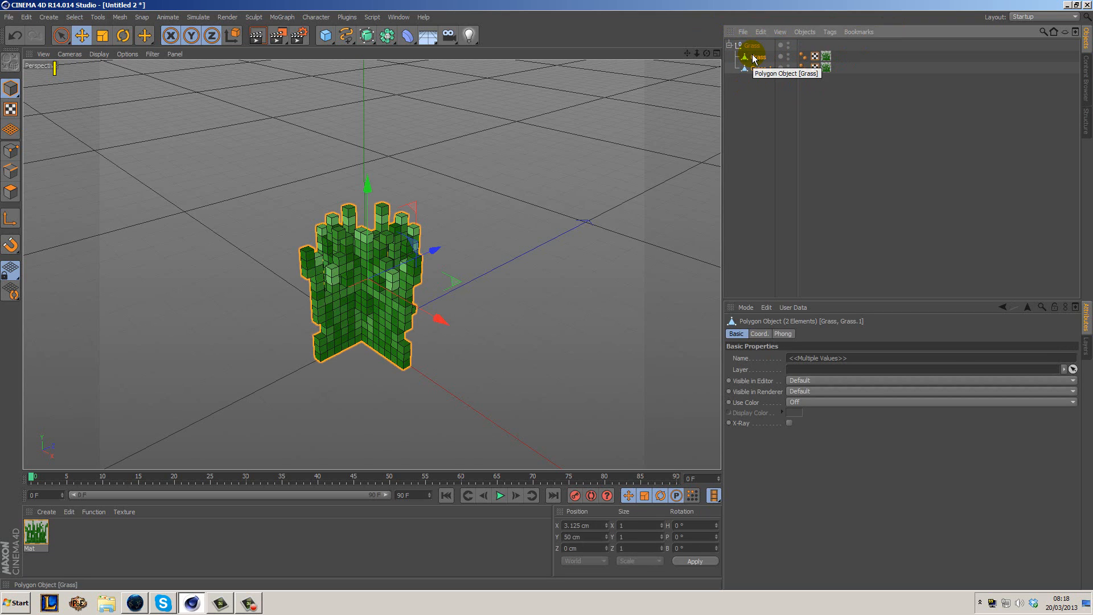
key("alt+g")
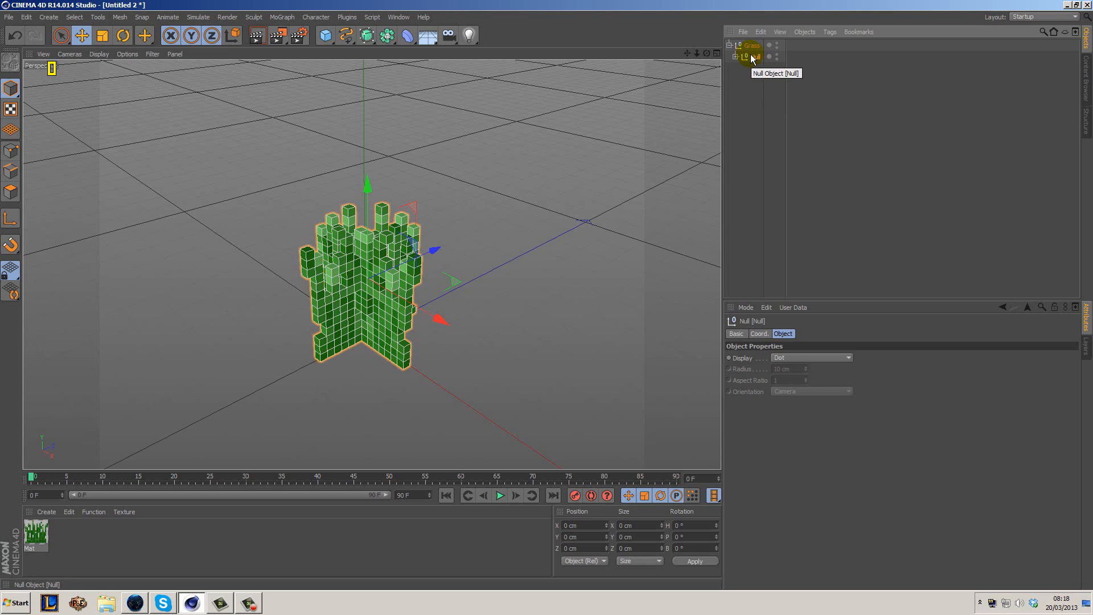
key("ctrl+z")
left_click(762, 93)
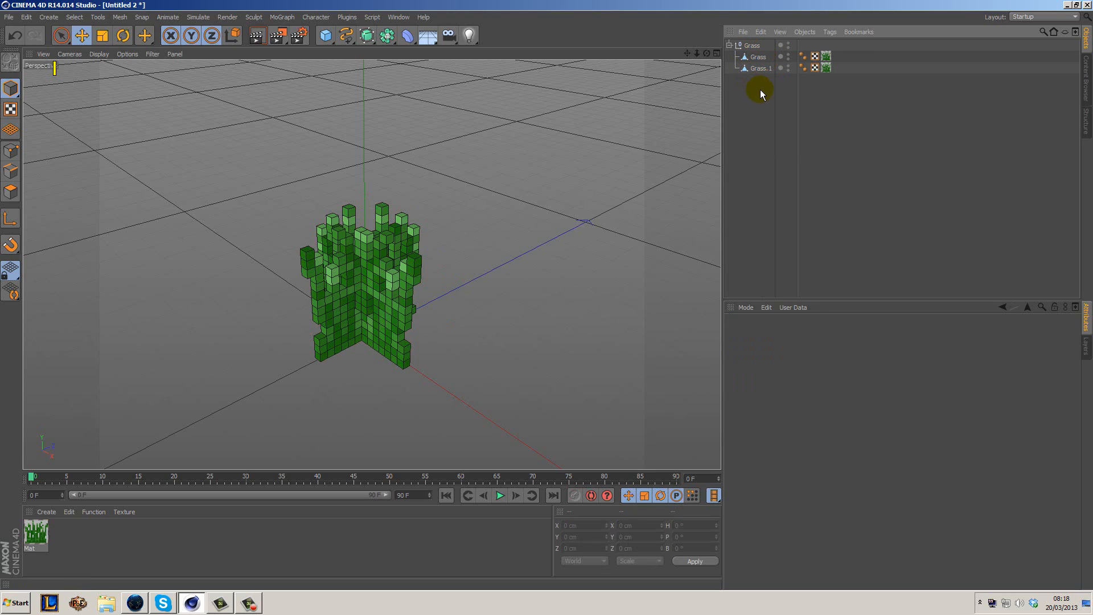
left_click_drag(763, 88, 743, 63)
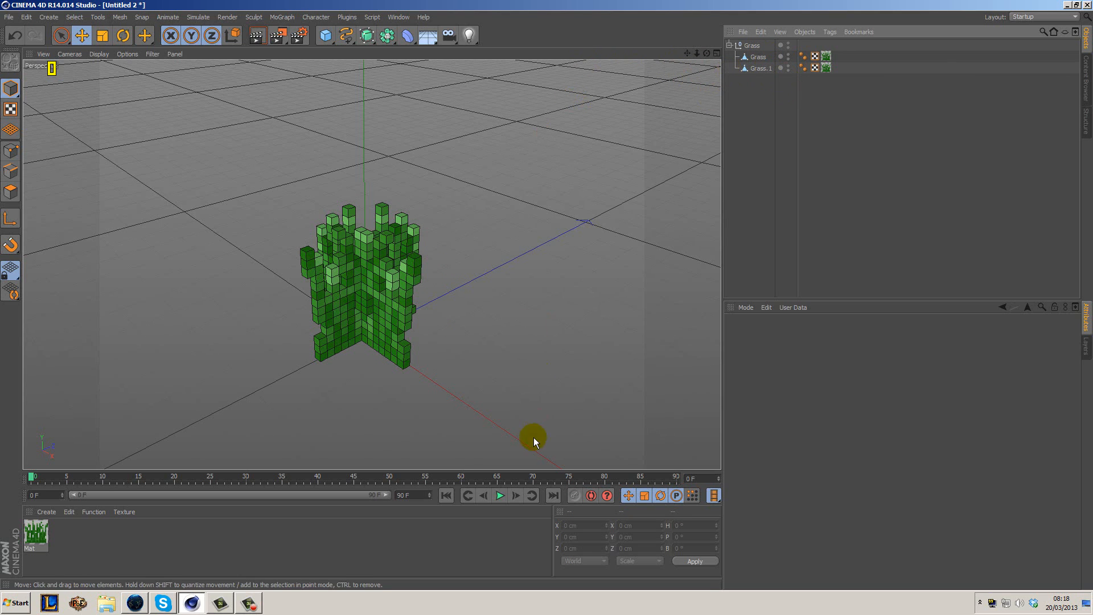
Step: Play the timeline briefly to preview the grass, stop it and return to frame 0
left_click(500, 494)
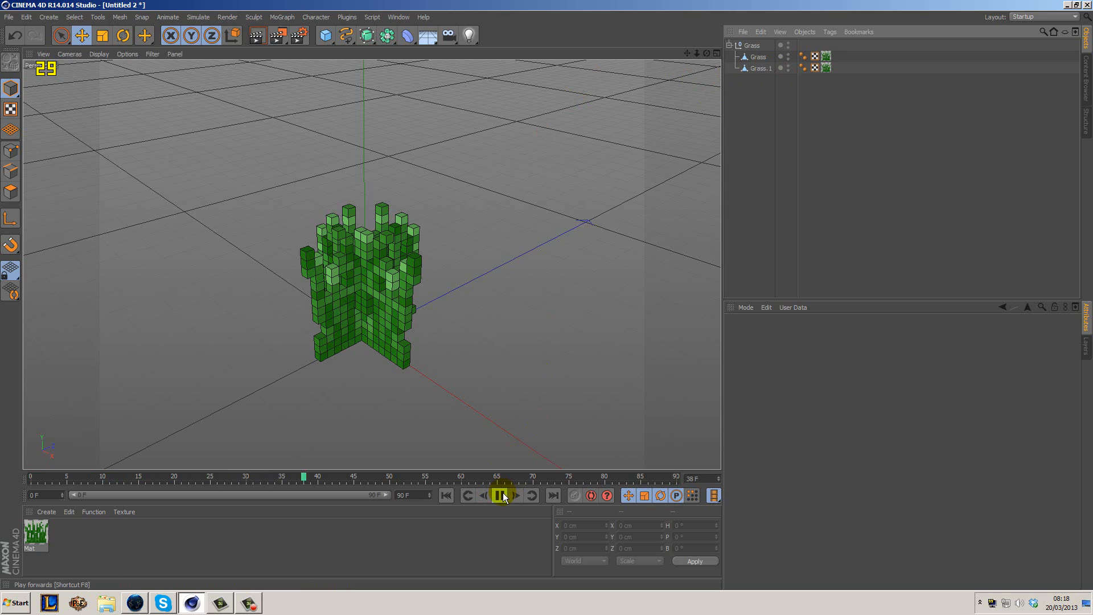
left_click(500, 494)
left_click(446, 494)
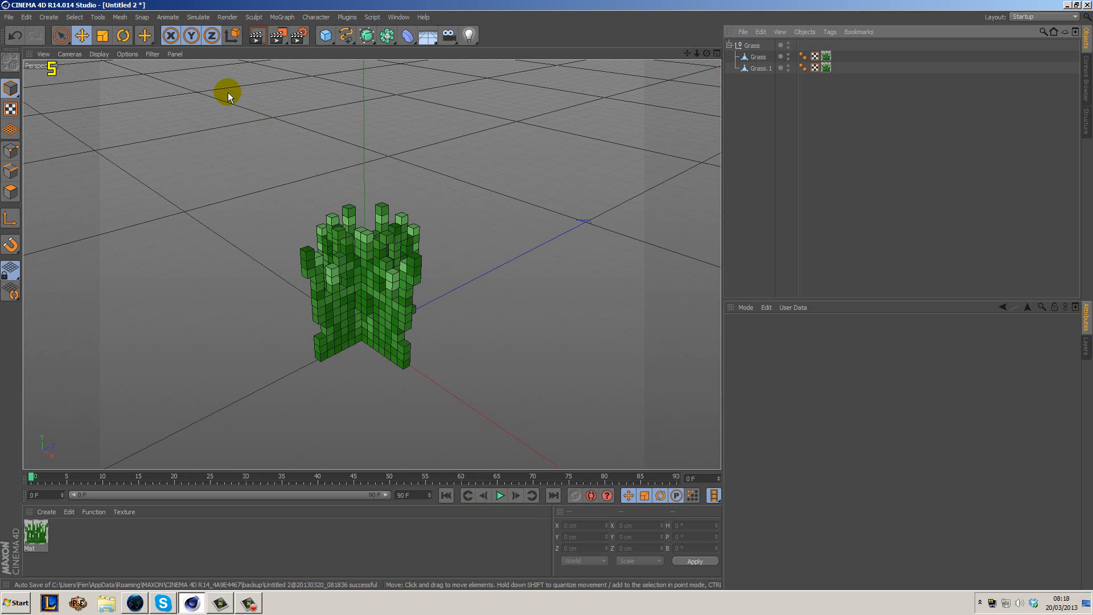
Step: Add a MoGraph Random effector to the scene
left_click(202, 18)
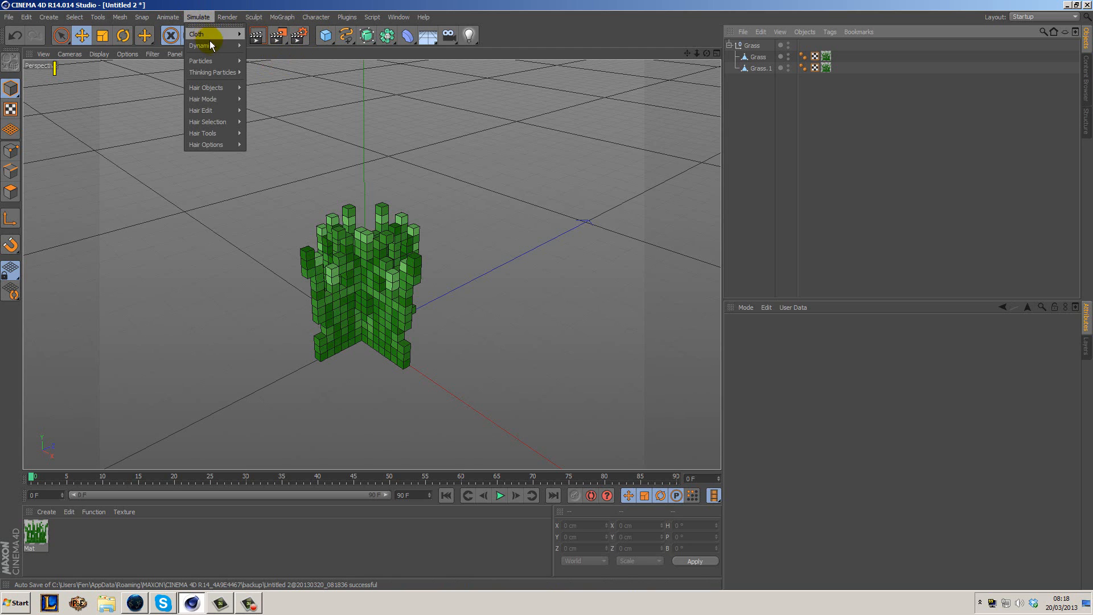
mouse_move(212, 46)
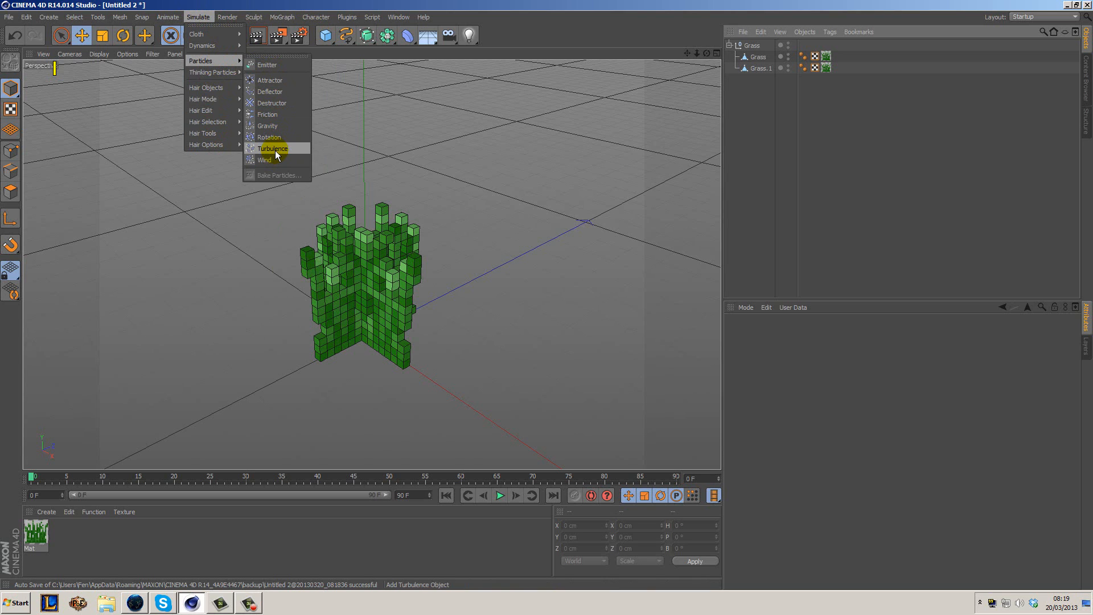
left_click(279, 16)
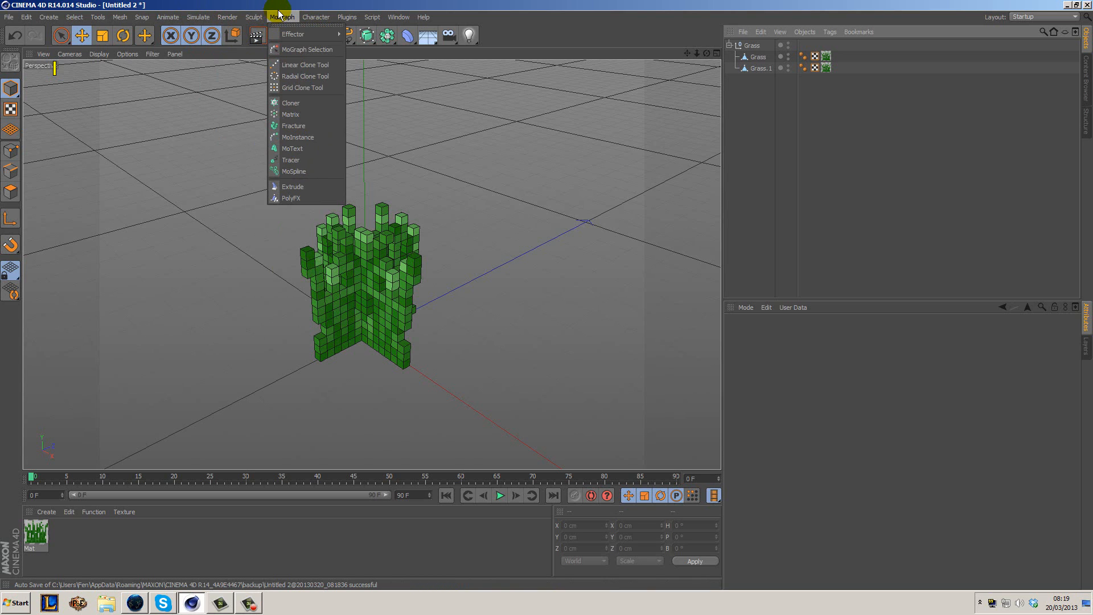
mouse_move(295, 36)
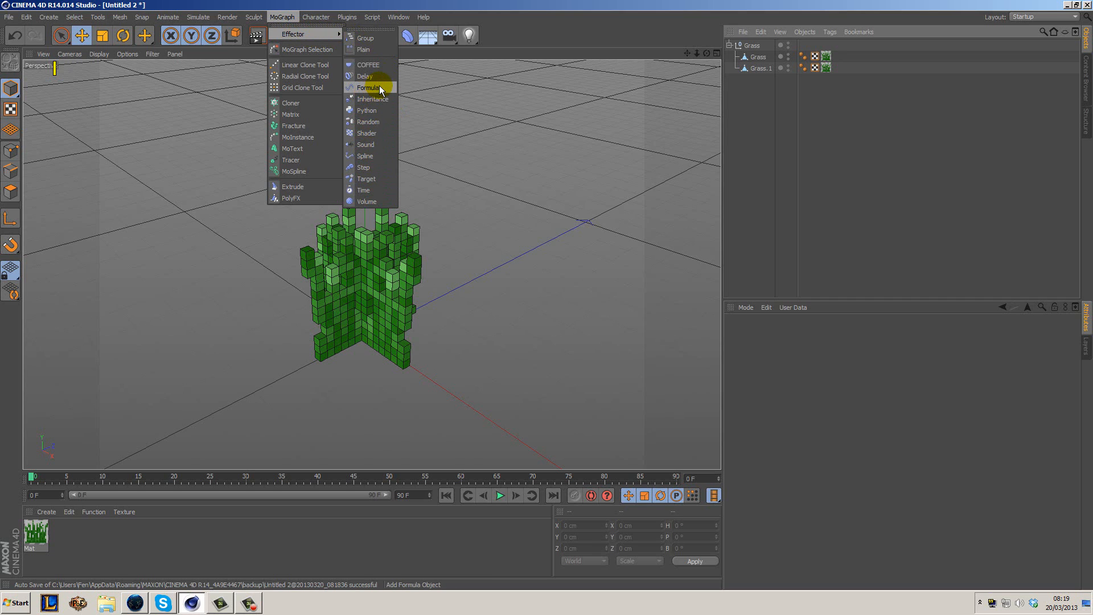
left_click(382, 121)
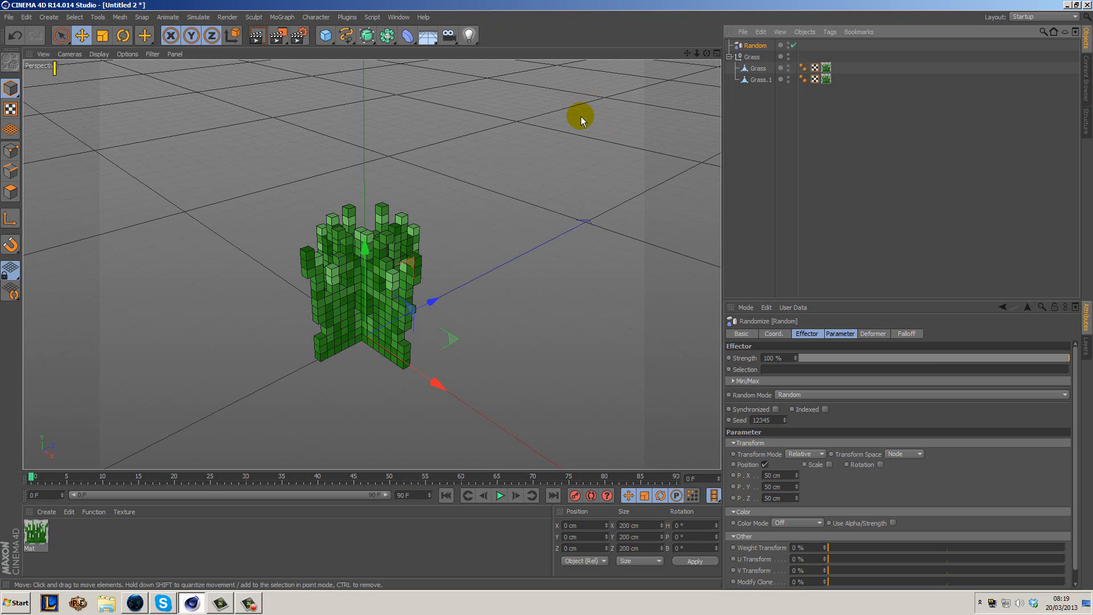
Step: Make the Random effector a child of the Grass null and set its Random Mode to Noise
left_click_drag(757, 46, 755, 66)
left_click(755, 46)
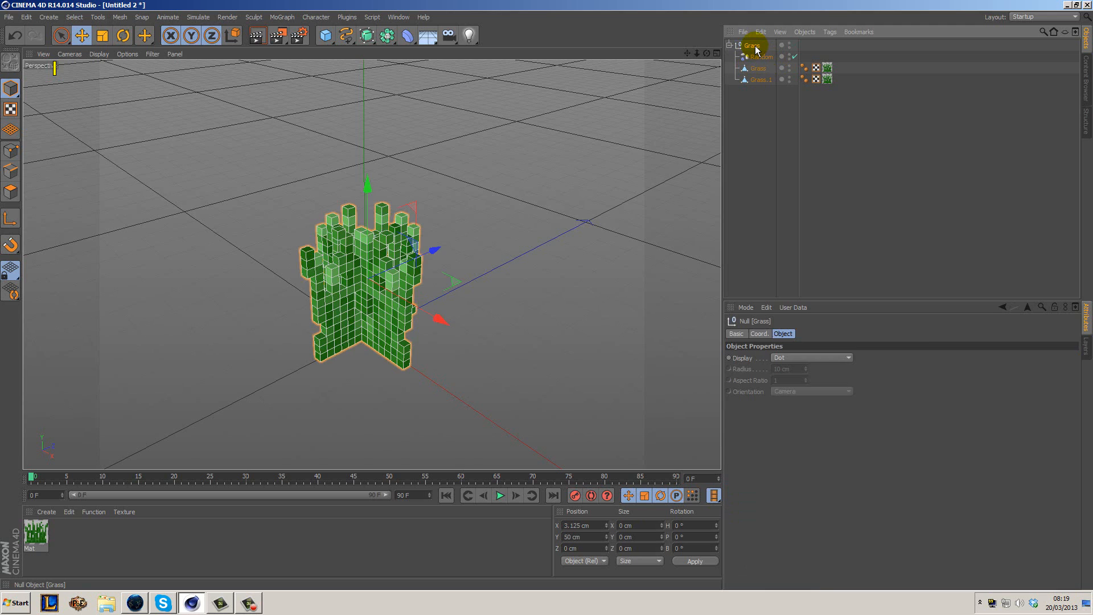
left_click(762, 58)
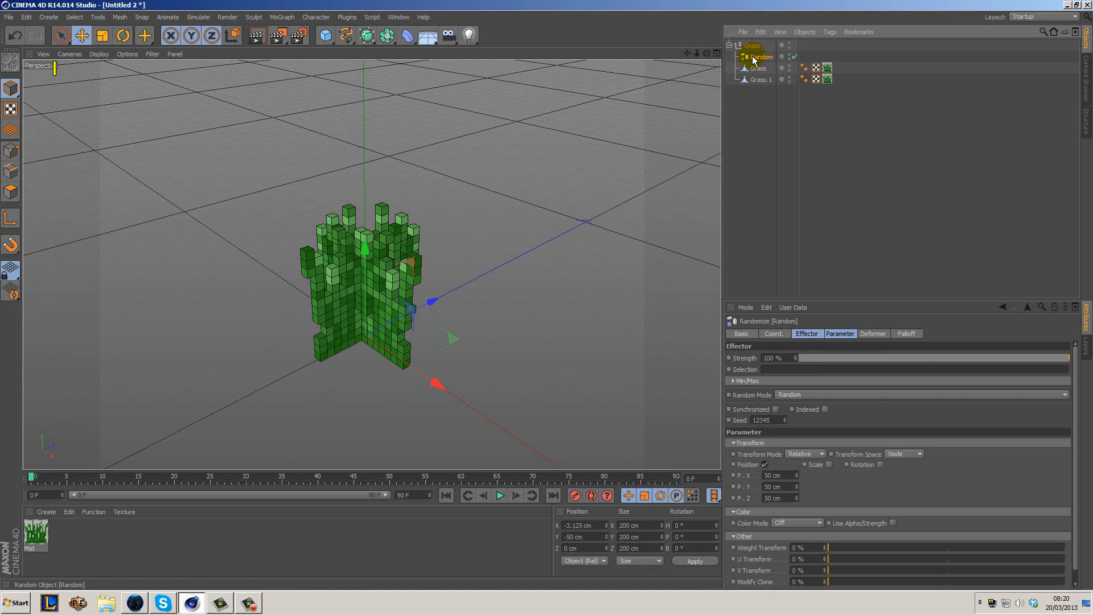
left_click(806, 335)
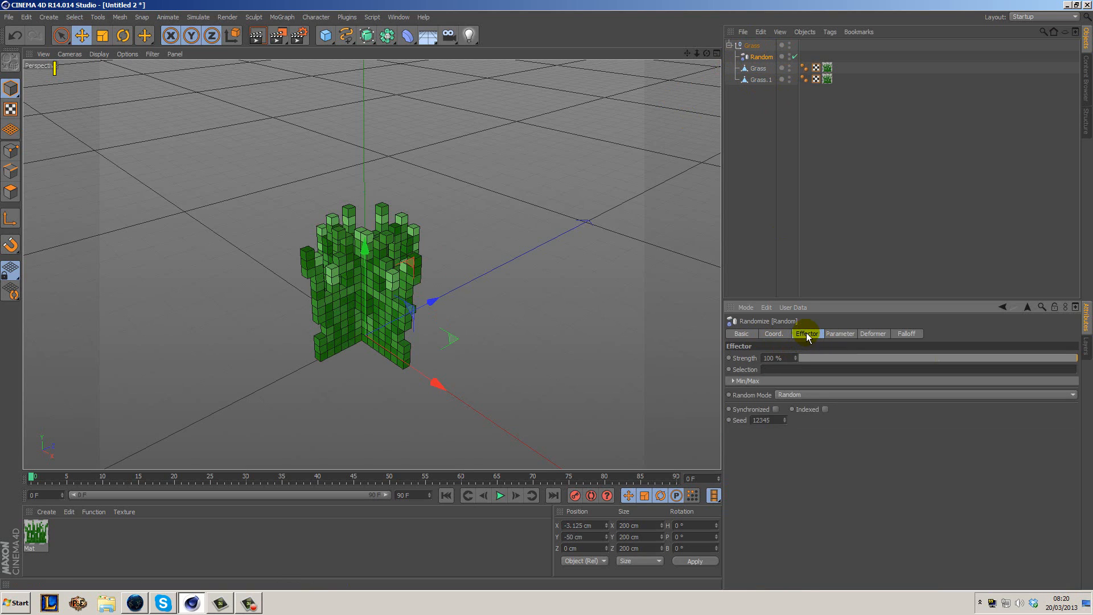
left_click(796, 397)
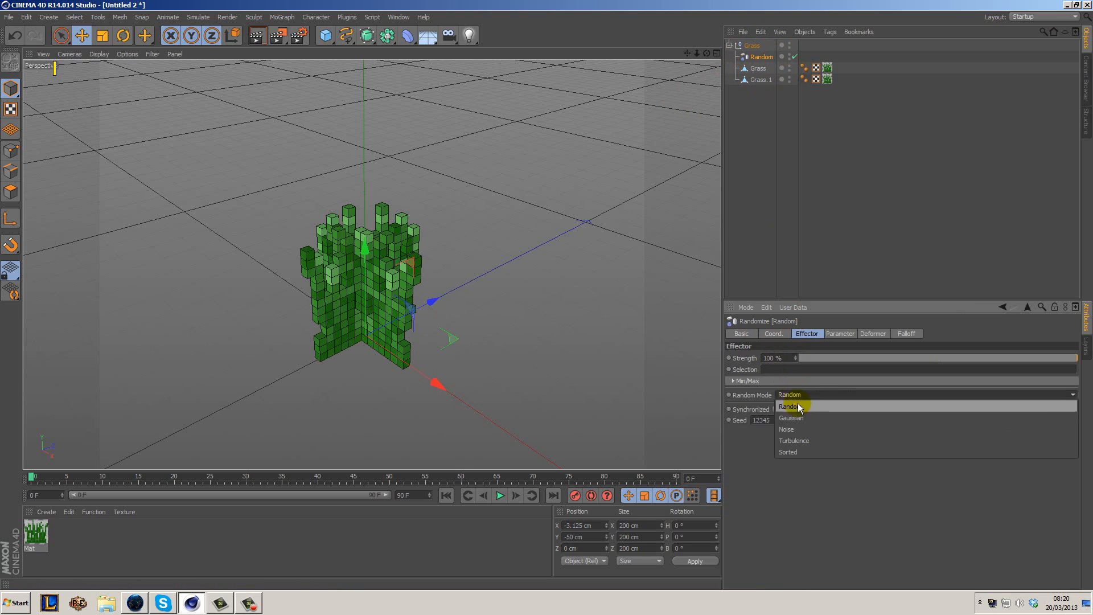
left_click(797, 430)
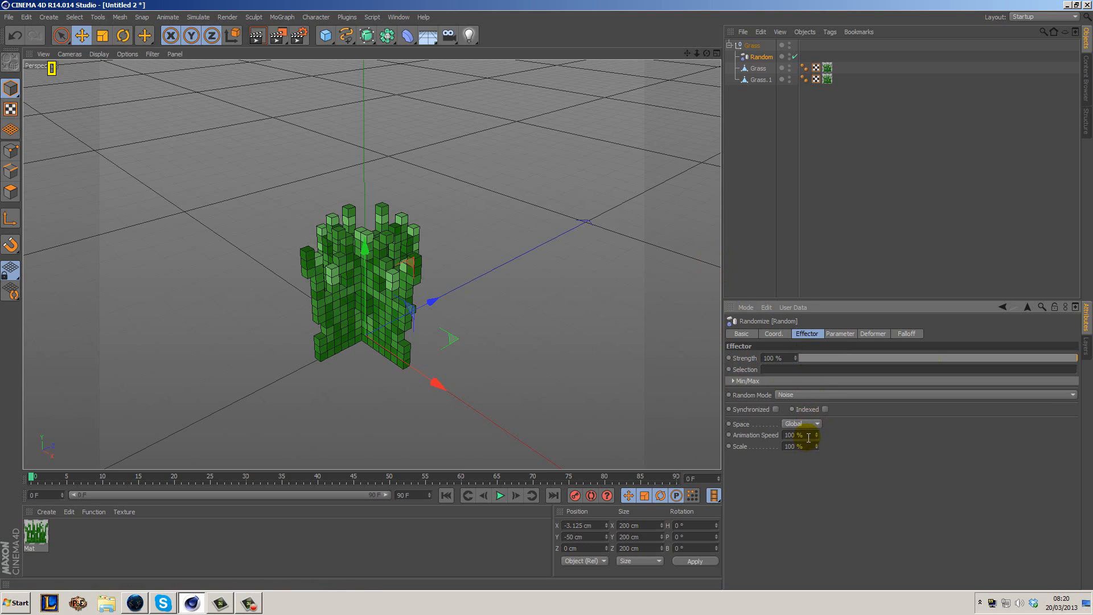
Step: Play the timeline twice to preview the effector's influence on the grass, returning to frame 0 each time
left_click(500, 495)
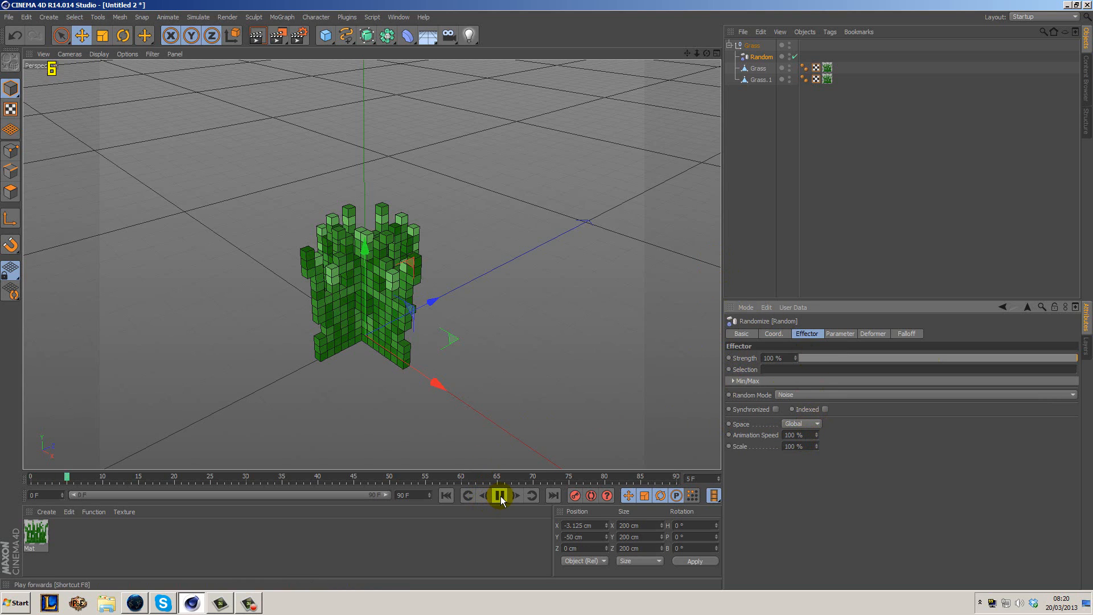
left_click(501, 497)
left_click(446, 496)
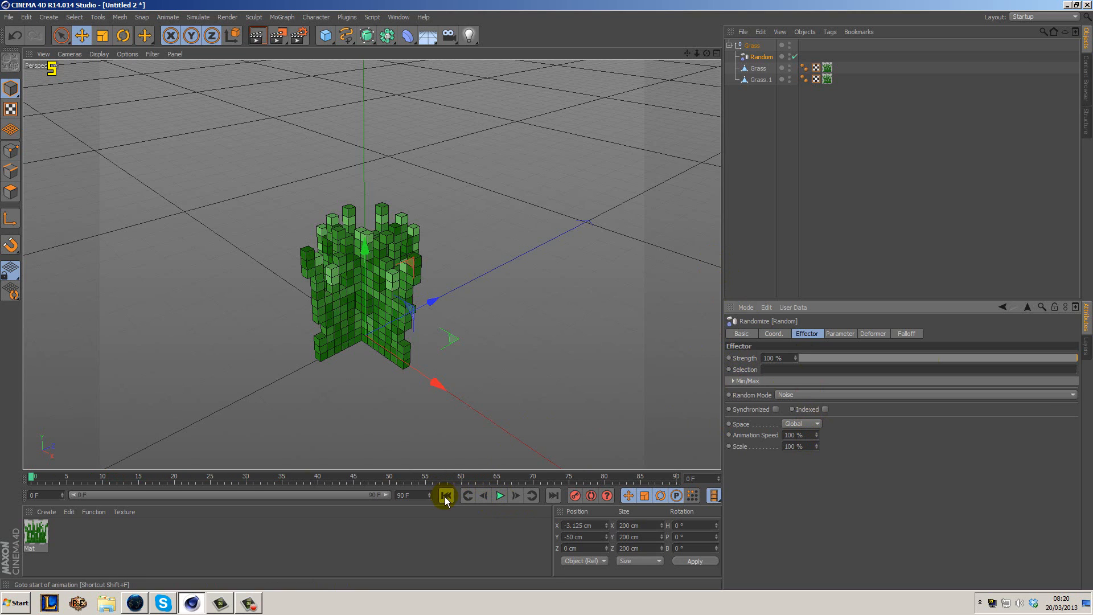
left_click(500, 497)
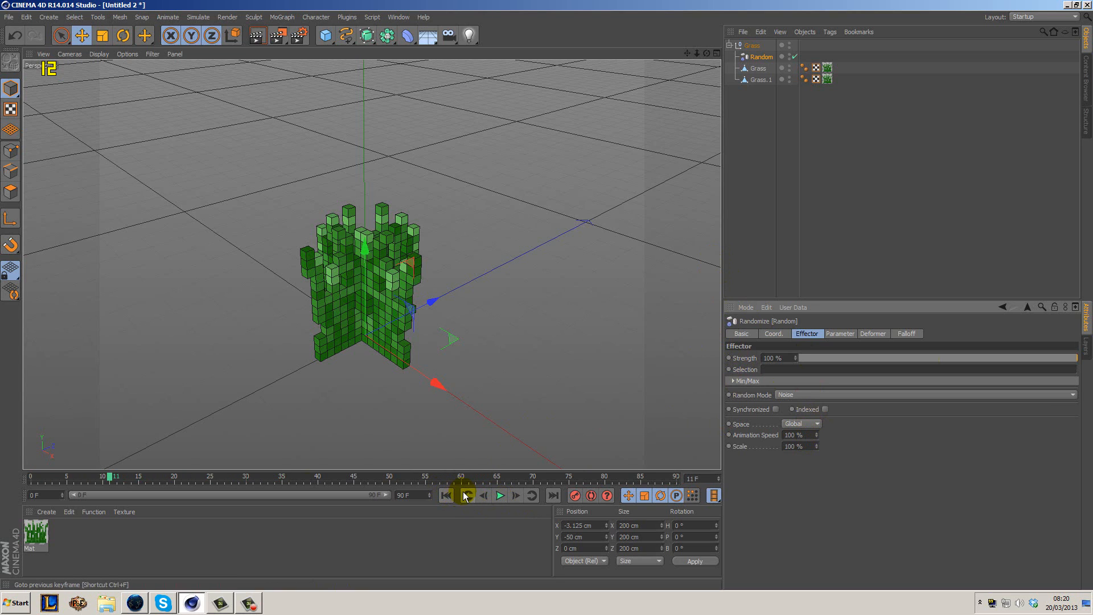
left_click(446, 496)
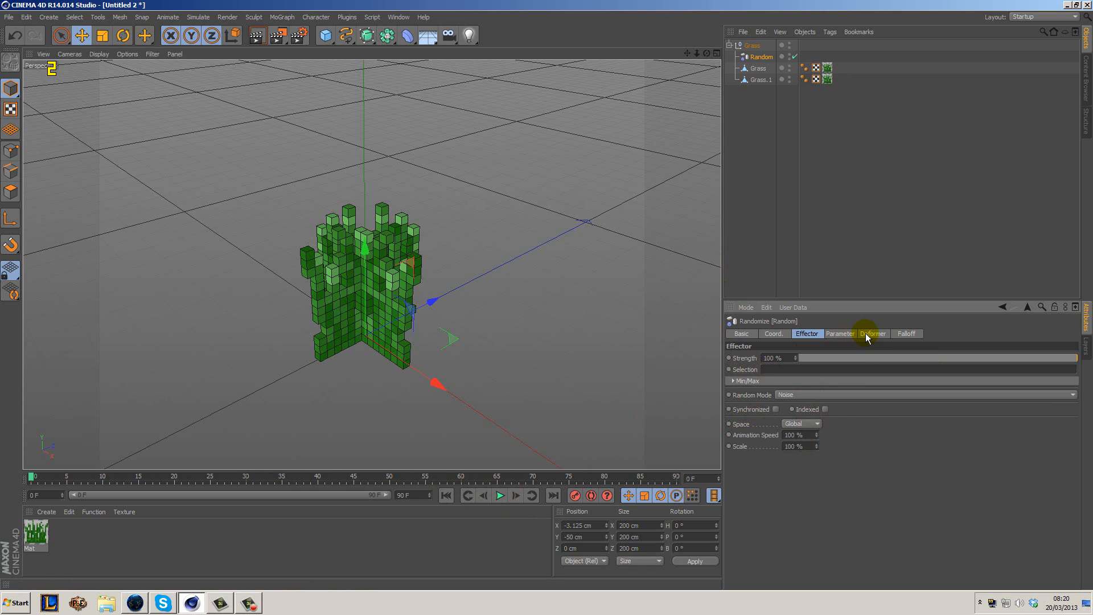
Step: Set the Random effector's Transform Space to Object
left_click(846, 335)
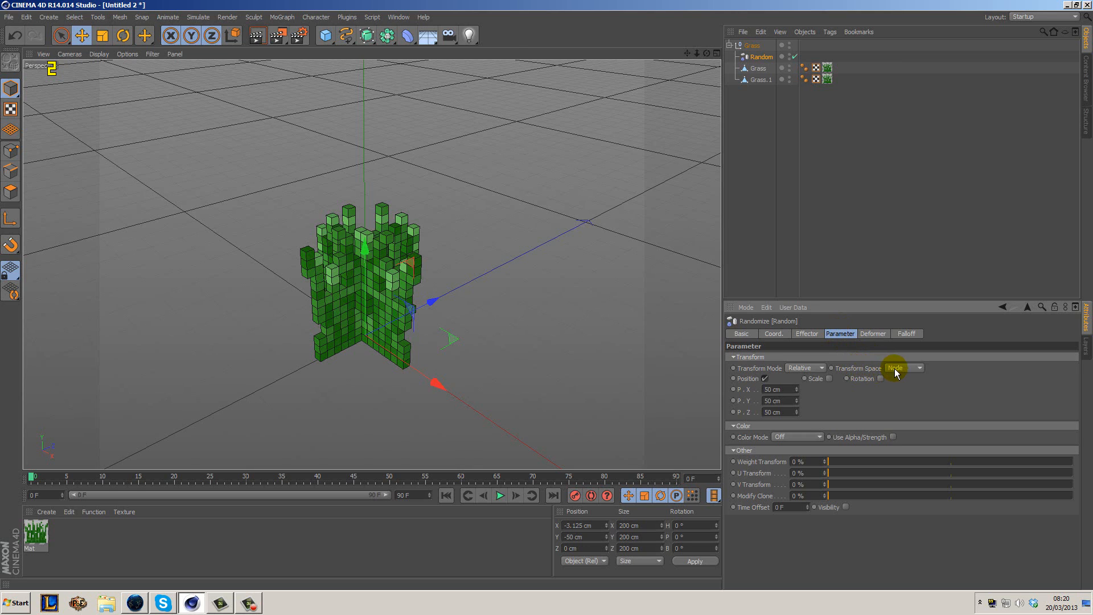
left_click(754, 46)
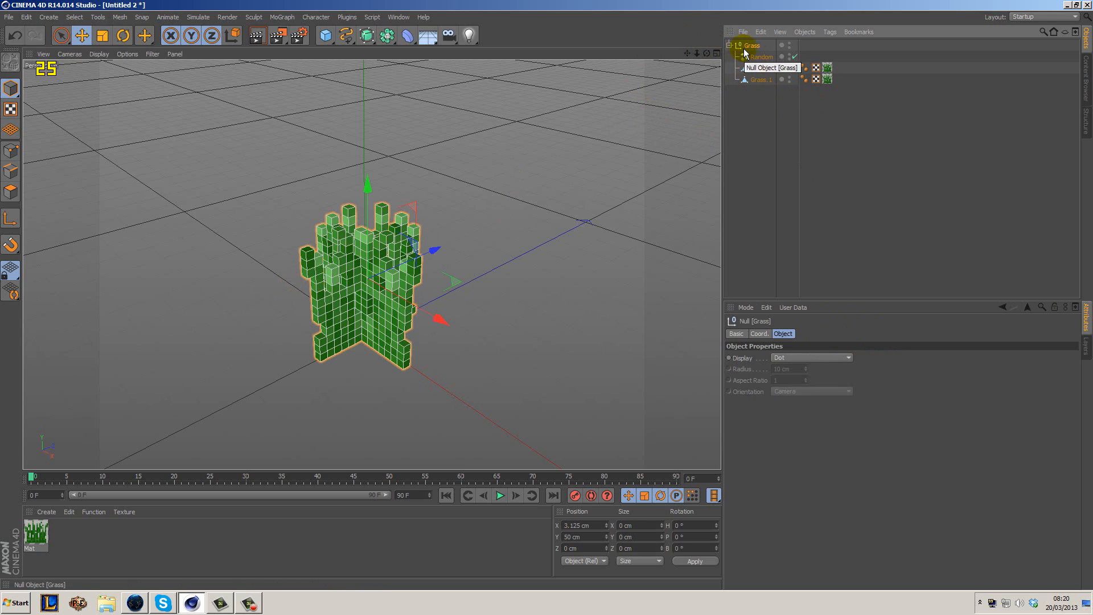
left_click(752, 57)
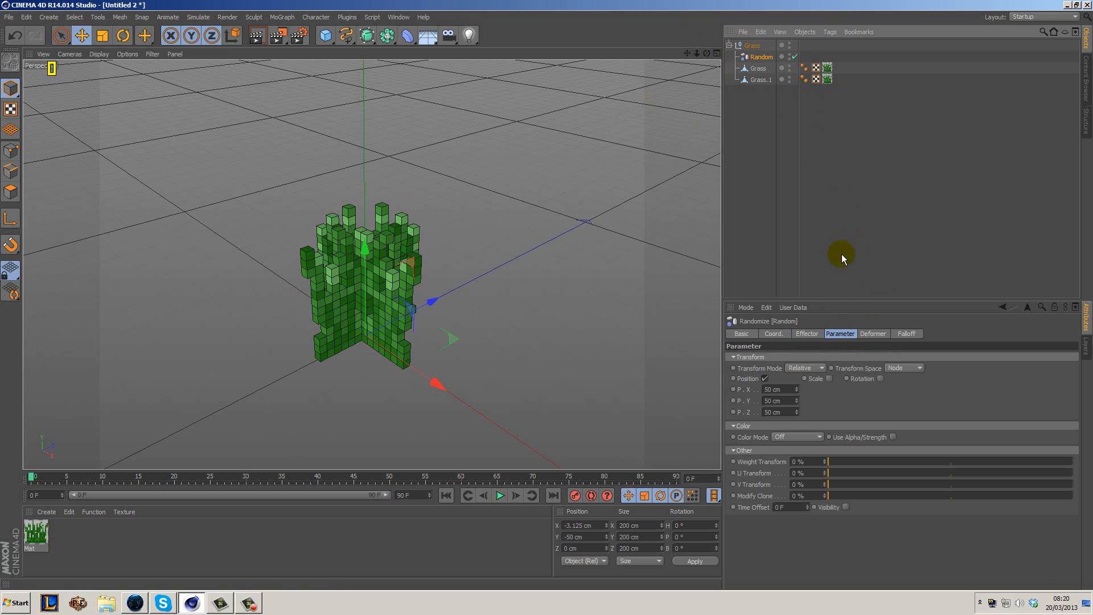
left_click(903, 368)
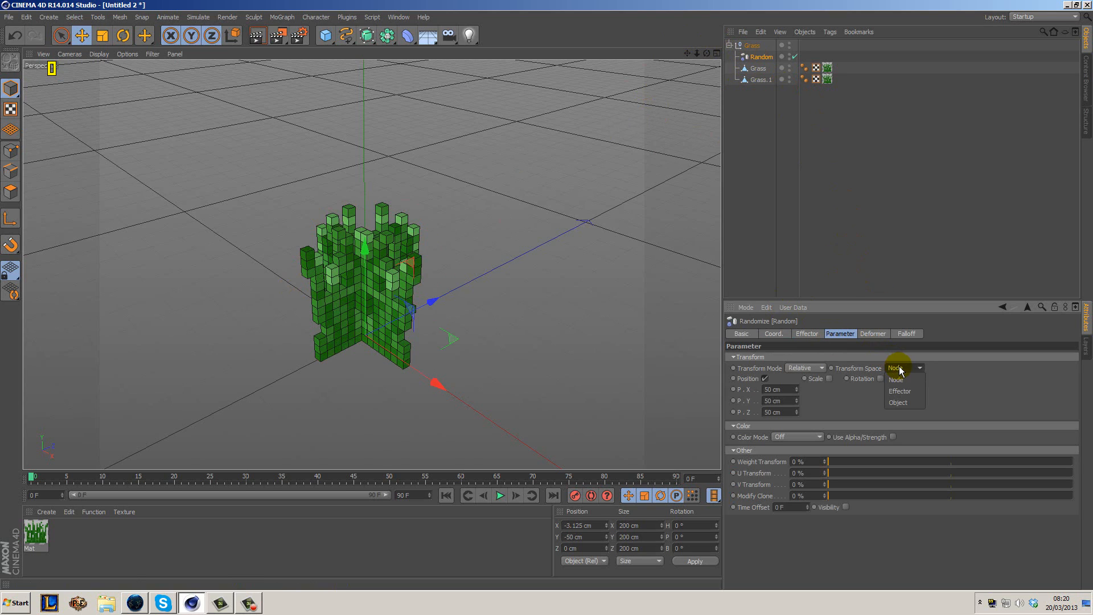
left_click(911, 402)
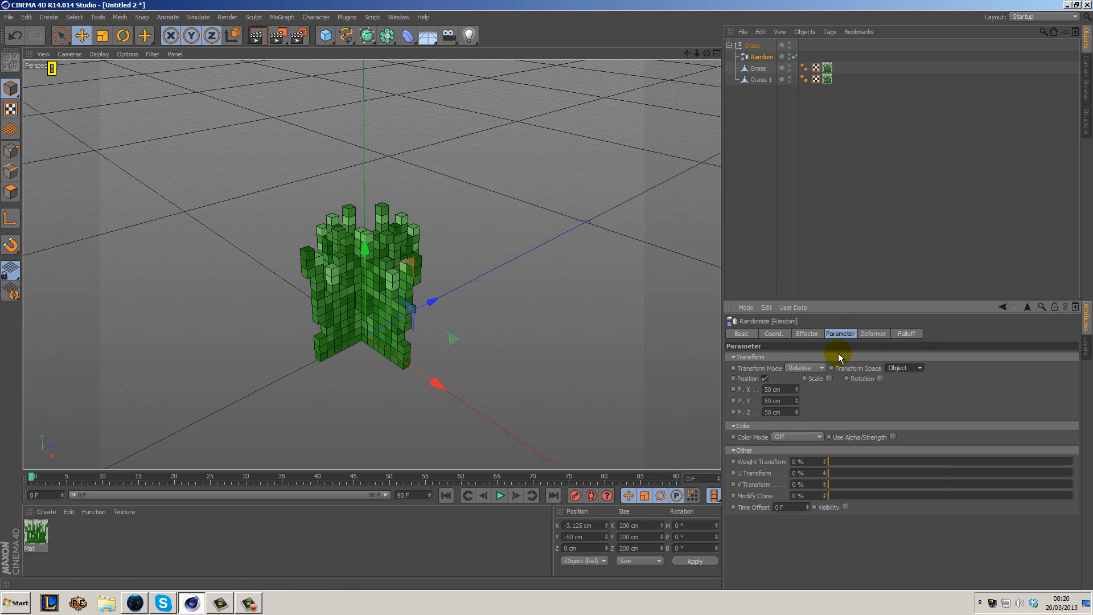
Step: Set the Random effector's Deformation to Point and view the deformed grass
left_click(871, 334)
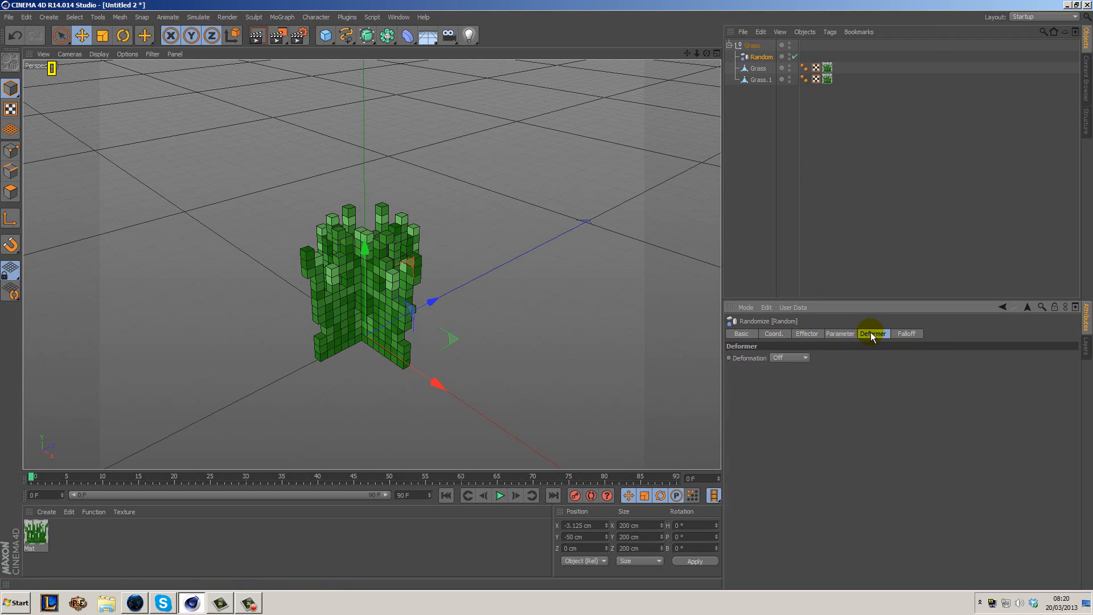
left_click(807, 357)
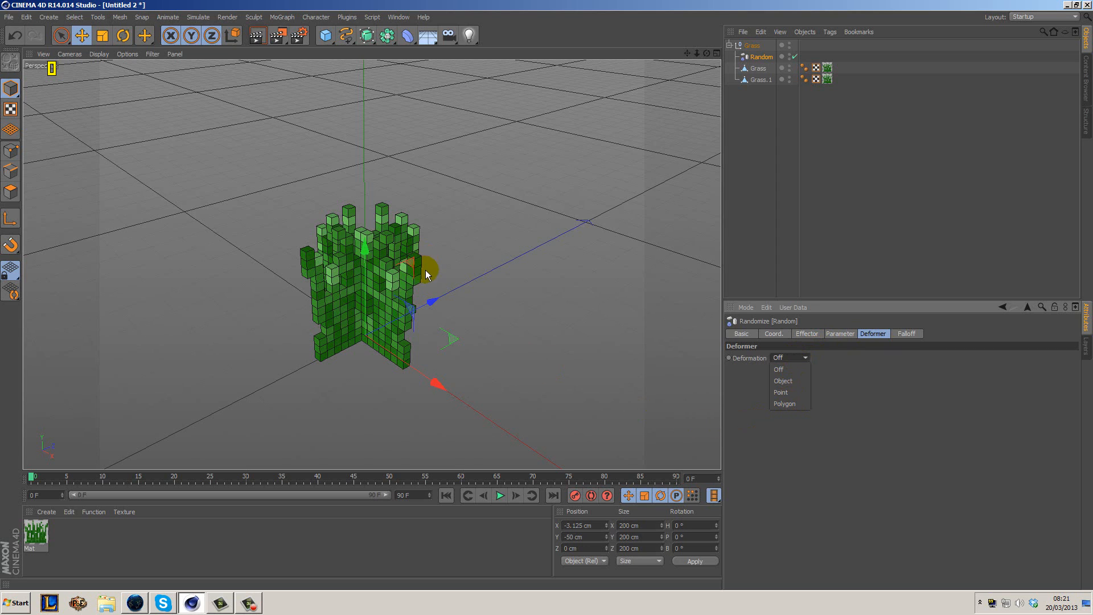
left_click(799, 390)
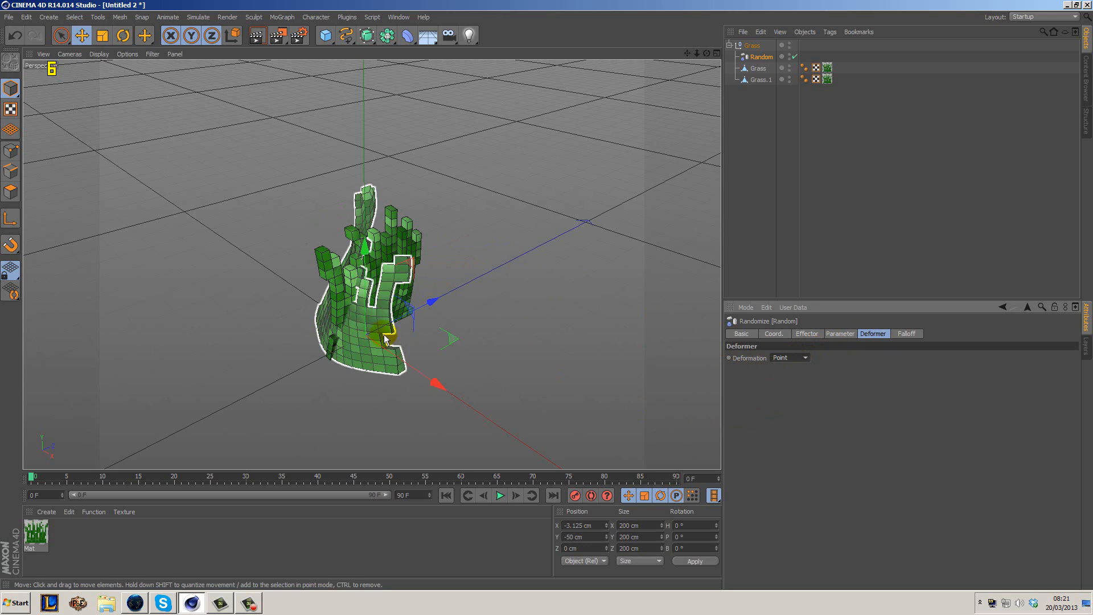
left_click_drag(555, 318, 626, 333, "alt")
Step: Reset the Random effector's P.X, P.Y and P.Z position values to 0 cm
left_click(847, 335)
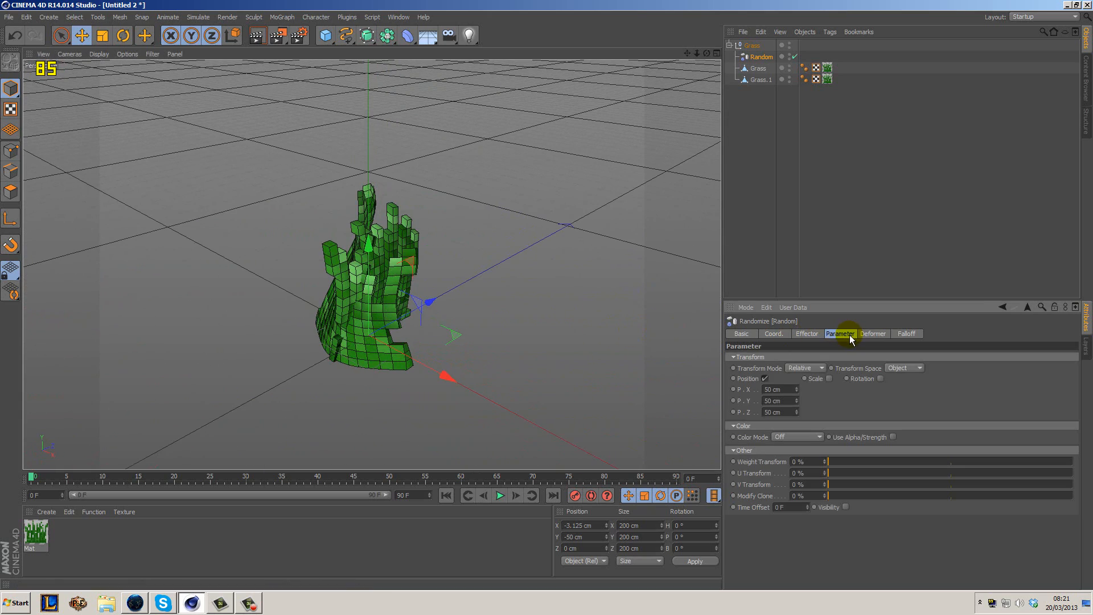
mouse_move(797, 390)
left_mouse_down()
mouse_move(798, 405)
mouse_move(798, 388)
left_mouse_up()
left_click_drag(797, 392, 781, 386)
left_click(770, 403)
key("Tab")
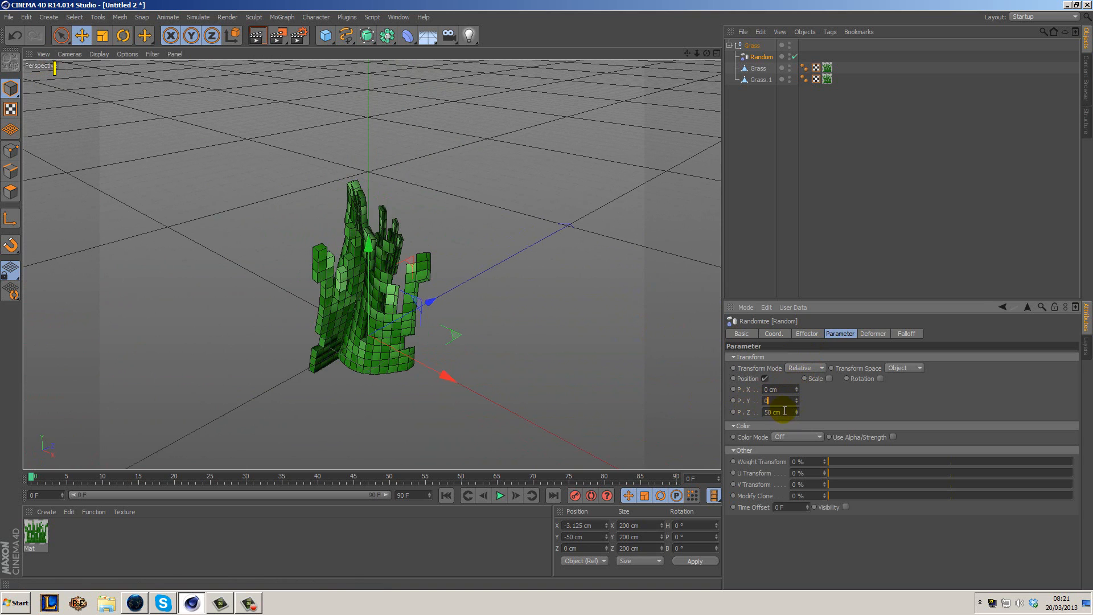
type("0")
key("Tab")
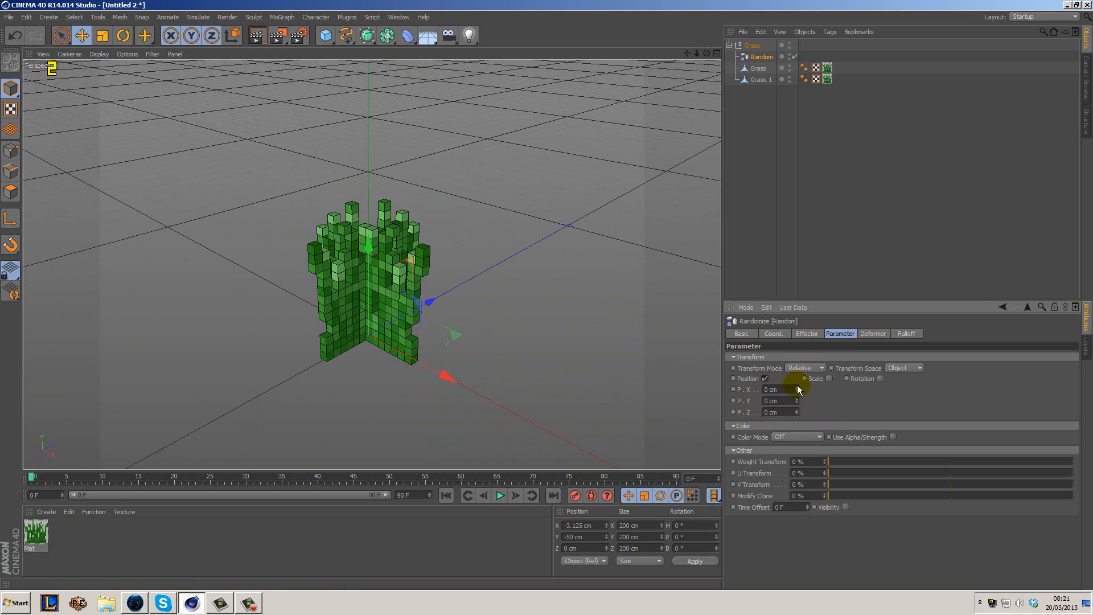
Step: Set the Random effector's position values to P.X 8 cm, P.Y 2 cm and P.Z 10 cm
left_click_drag(798, 387, 796, 401)
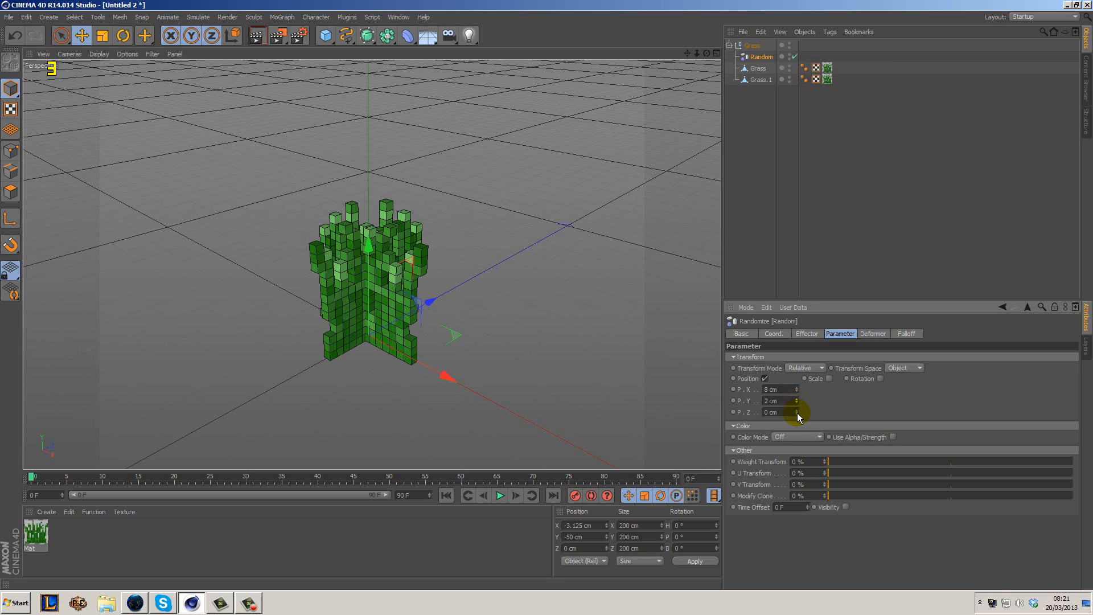
left_click(798, 410)
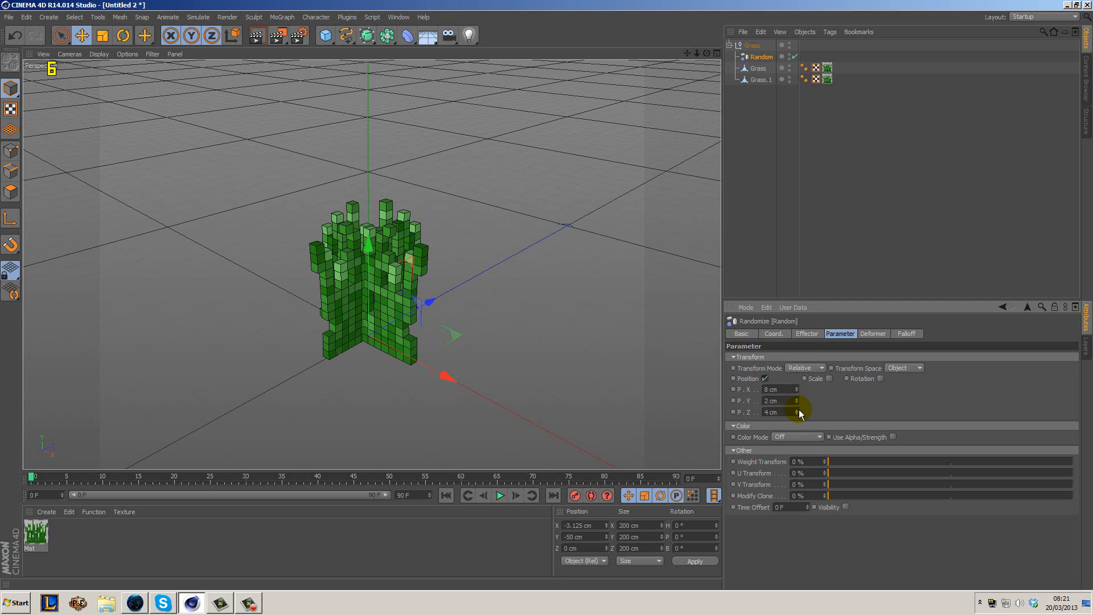
left_click(799, 409)
left_click(798, 409)
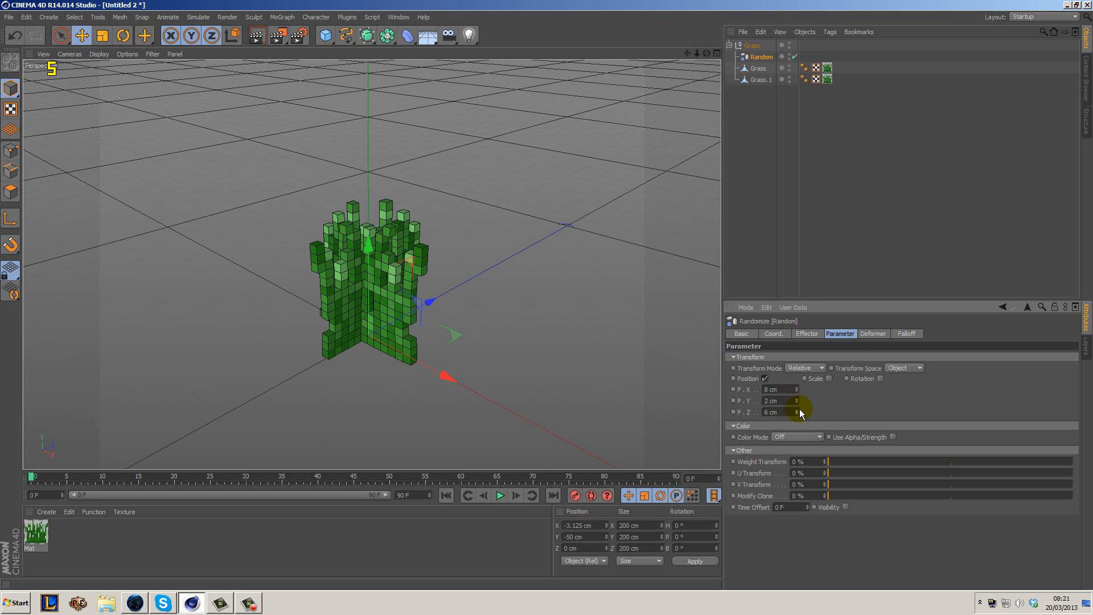
left_click(797, 410)
left_click(797, 410)
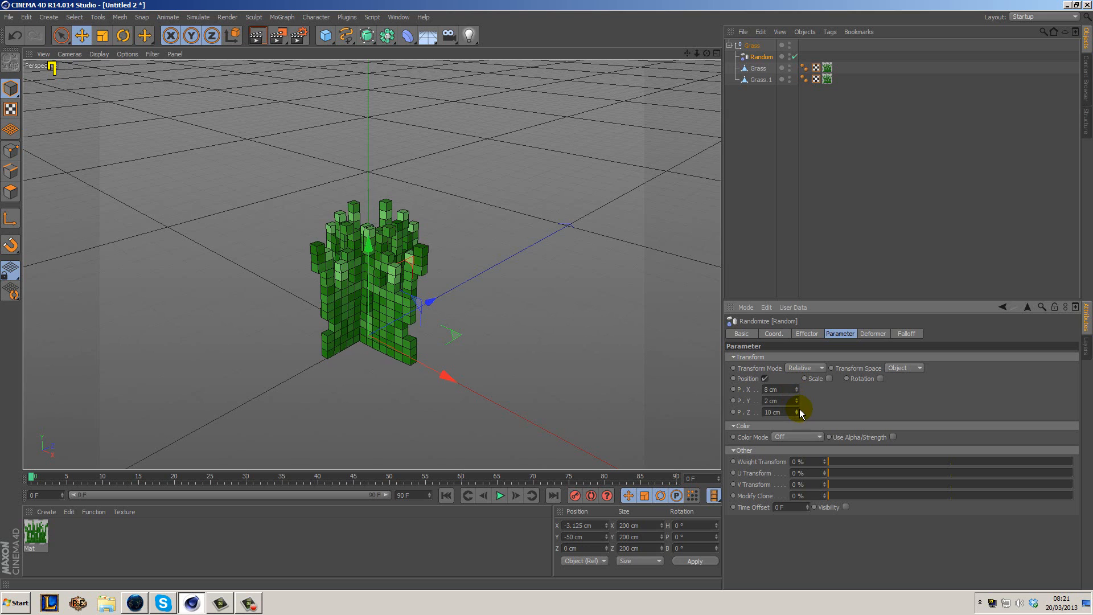
left_click(797, 410)
left_click(798, 410)
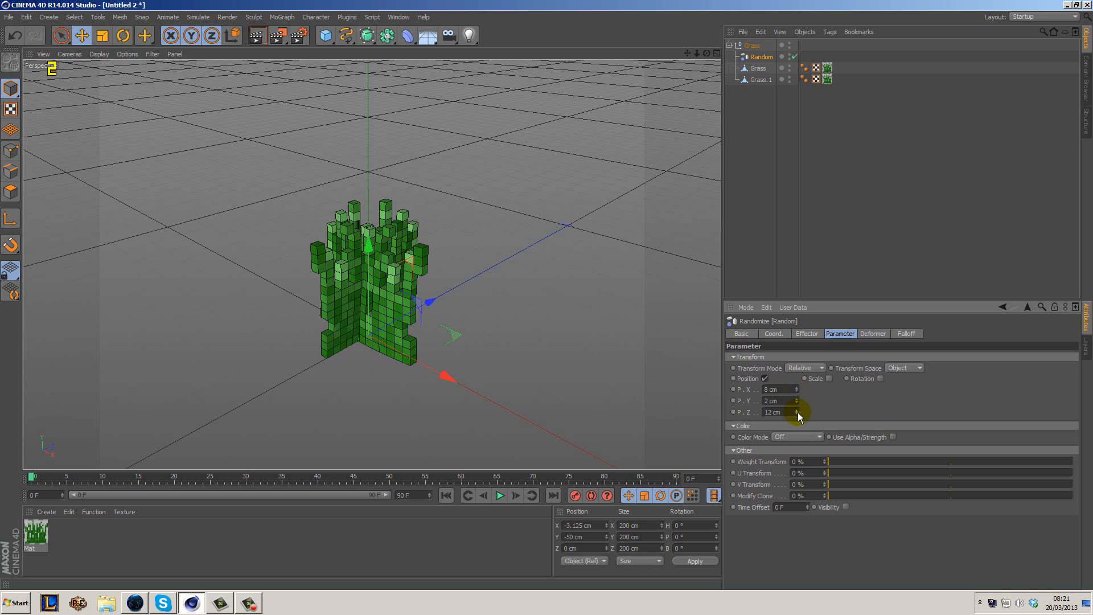
left_click(798, 413)
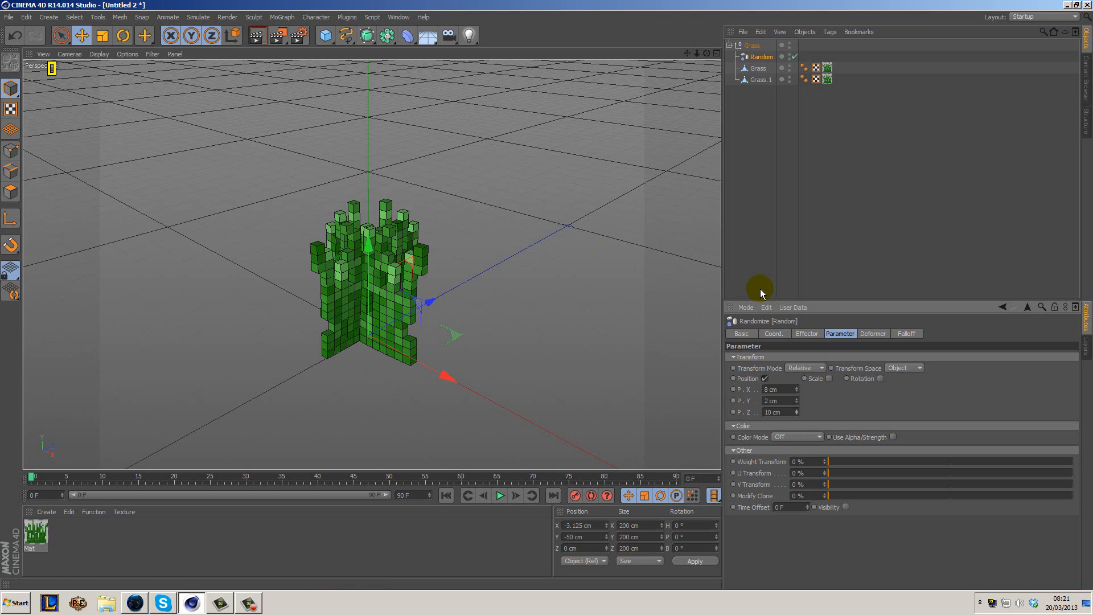
left_click(797, 414)
Step: Play back the grass animation, examine how the base of the planes moves up close, and return to frame 0
left_click(813, 335)
left_click(499, 495)
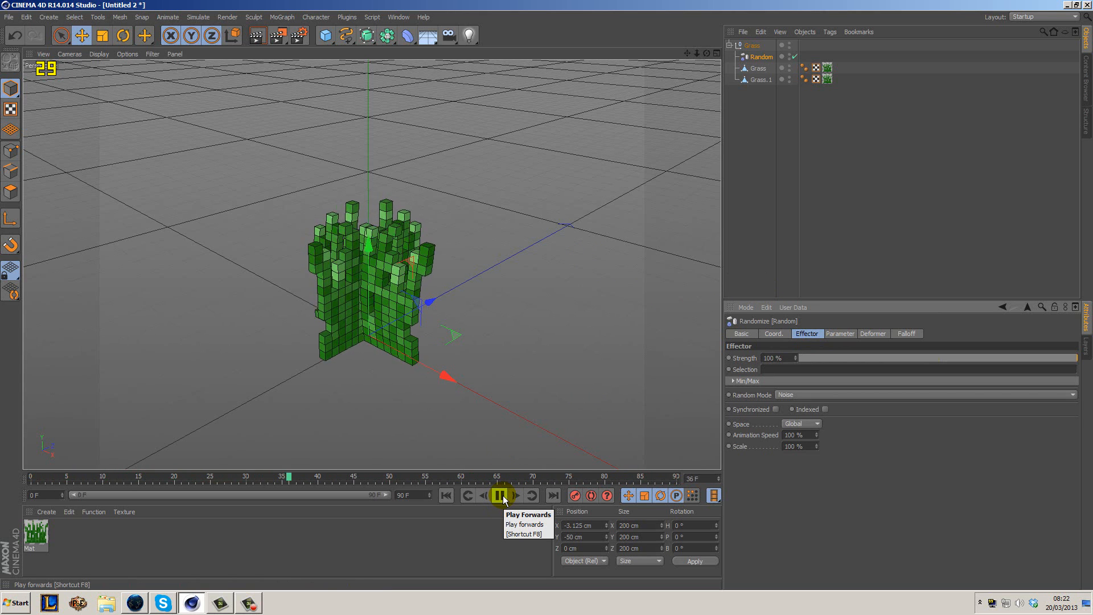
left_click(500, 495)
left_click_drag(398, 371, 371, 341, "alt")
scroll(357, 351, "up", 6)
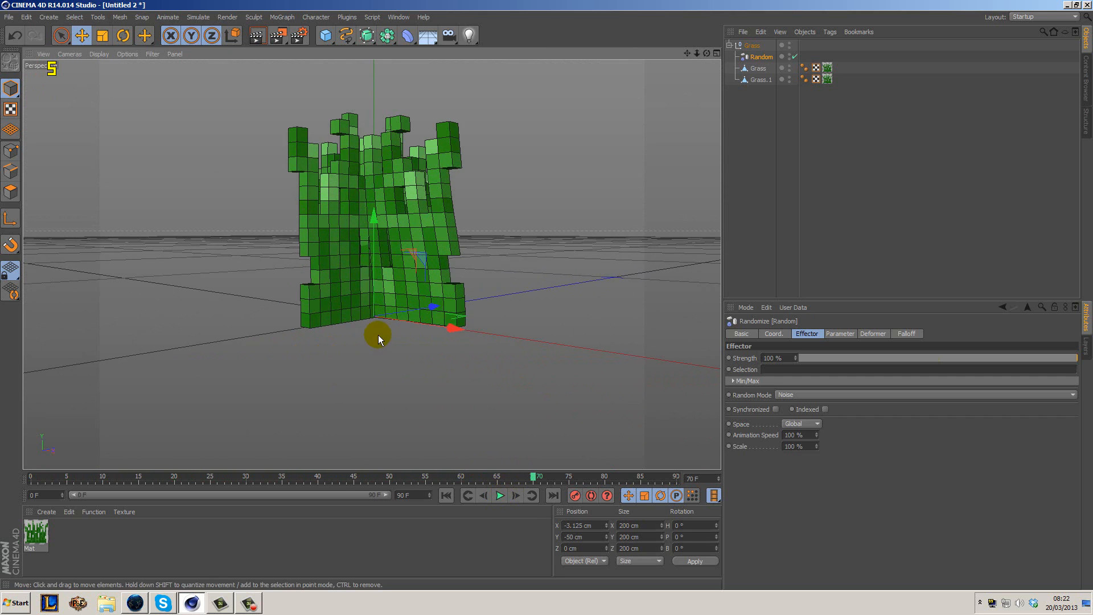
scroll(278, 311, "up", 2)
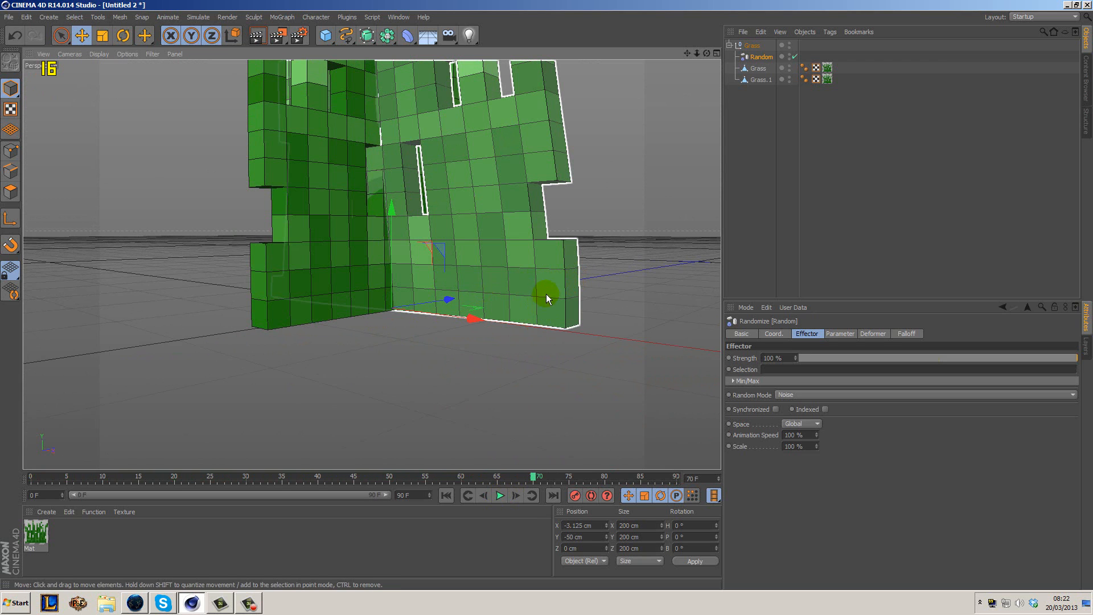
left_click(500, 496)
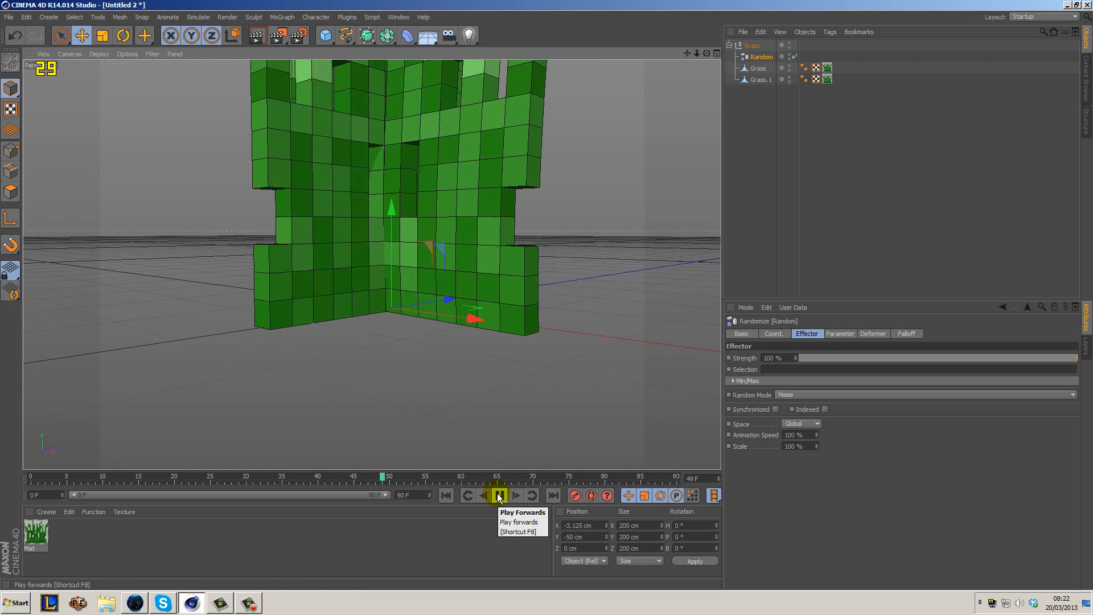
left_click(499, 495)
left_click(444, 495)
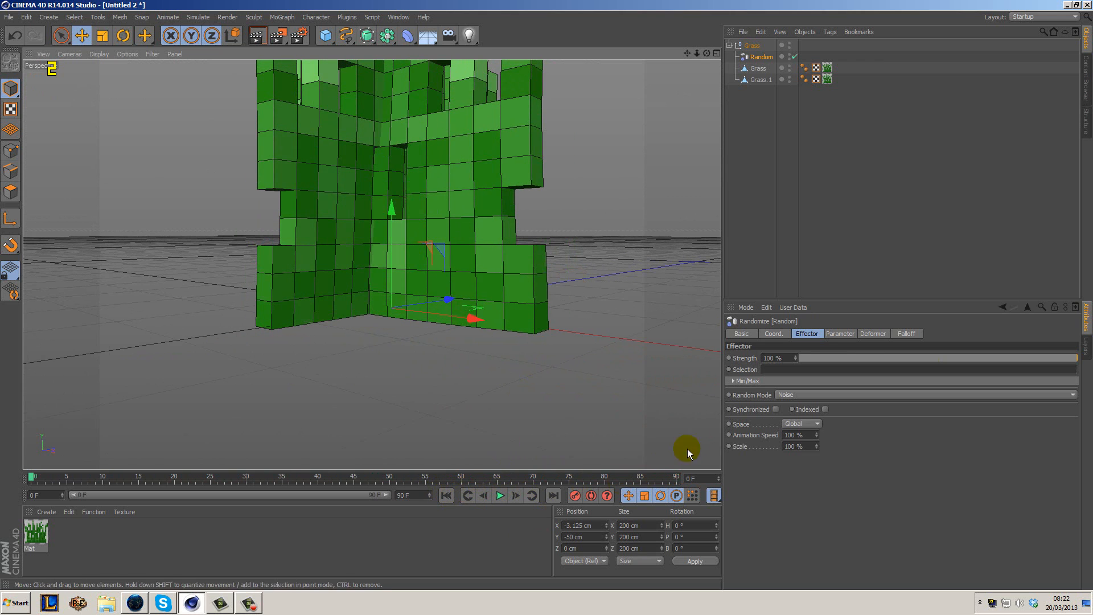
Step: Set the Random effector's falloff shape to Linear and bring the whole grass model into view
left_click(907, 334)
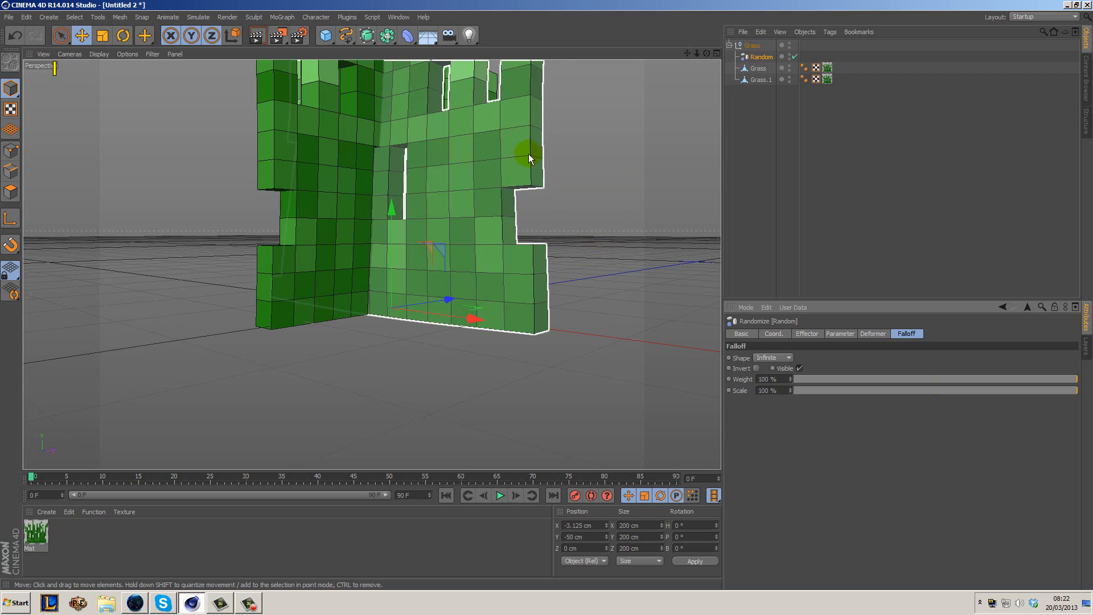
left_click(789, 358)
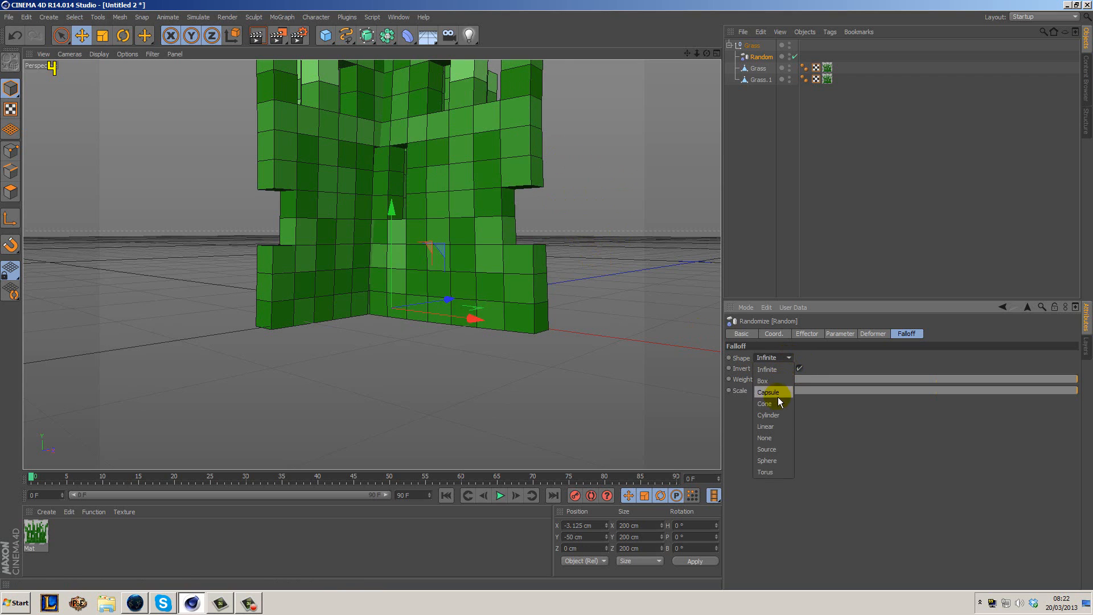
left_click(771, 427)
middle_click_drag(596, 210, 528, 316, "alt")
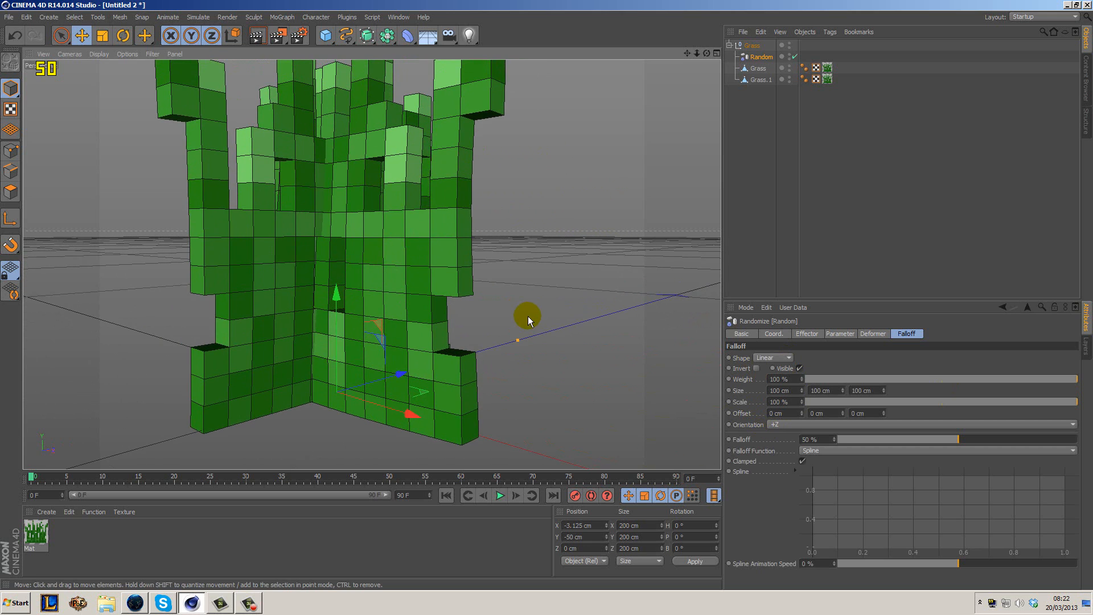
scroll(536, 312, "down", 2)
scroll(535, 312, "down", 1)
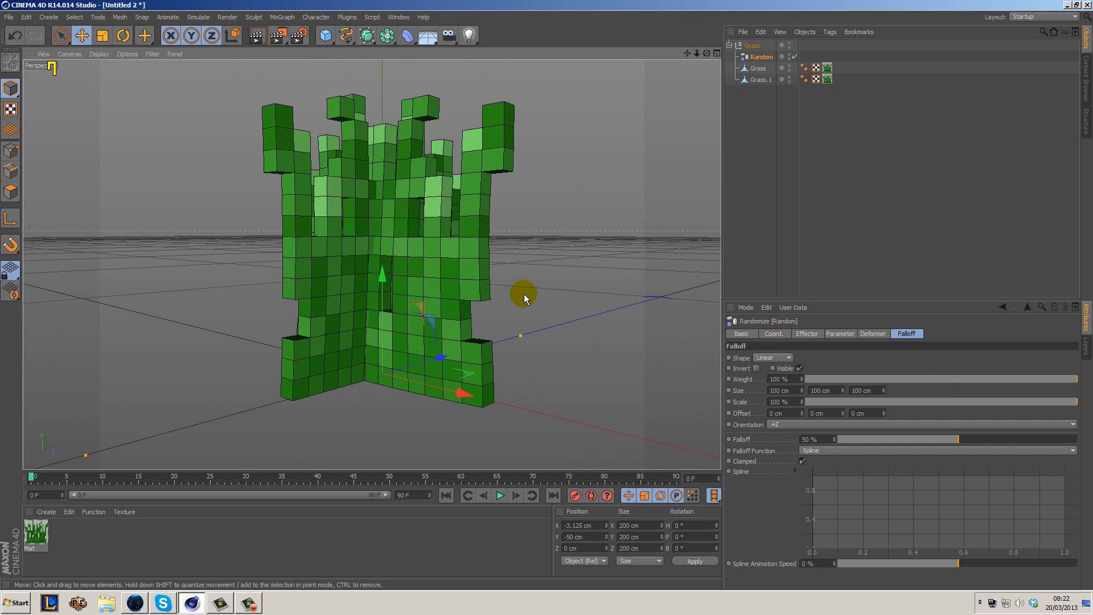
Step: Enable the display of deformers in the perspective viewport's filter settings
scroll(576, 257, "down", 3)
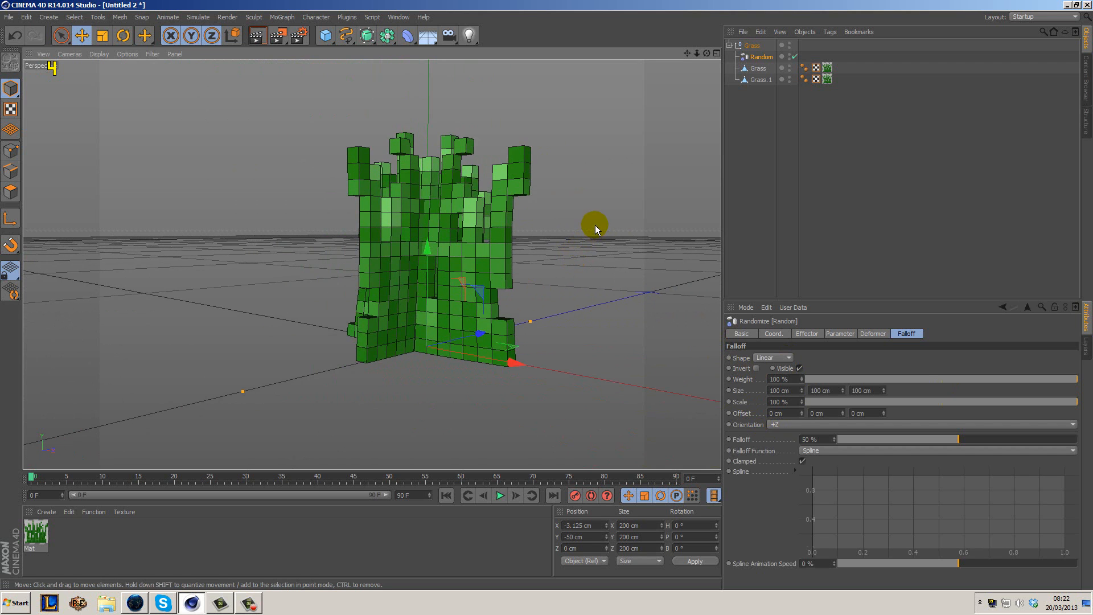
left_click_drag(596, 224, 464, 212, "alt")
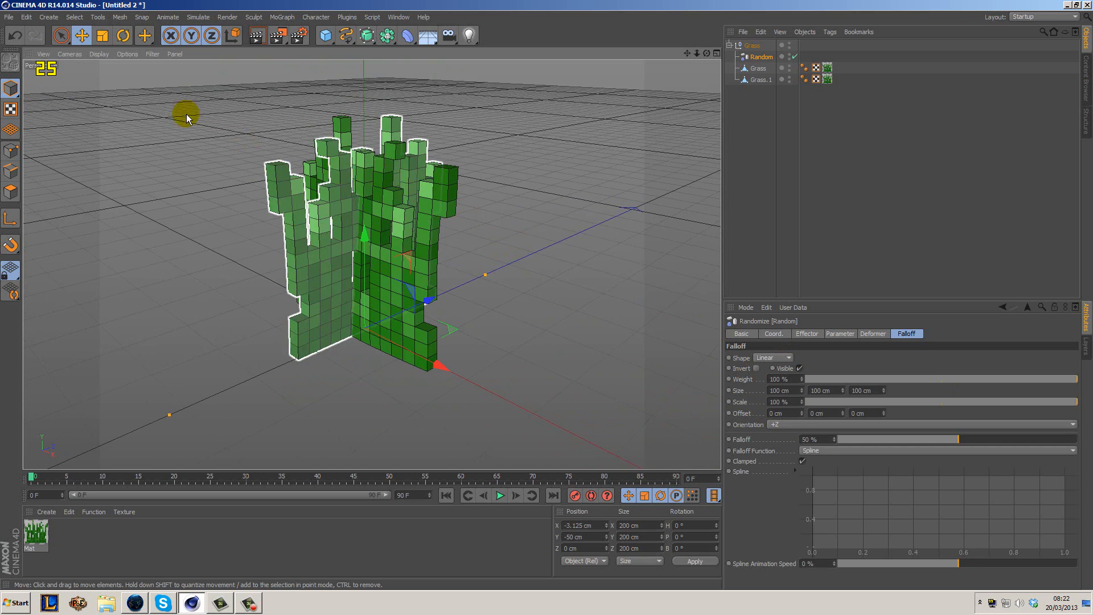
left_click(151, 53)
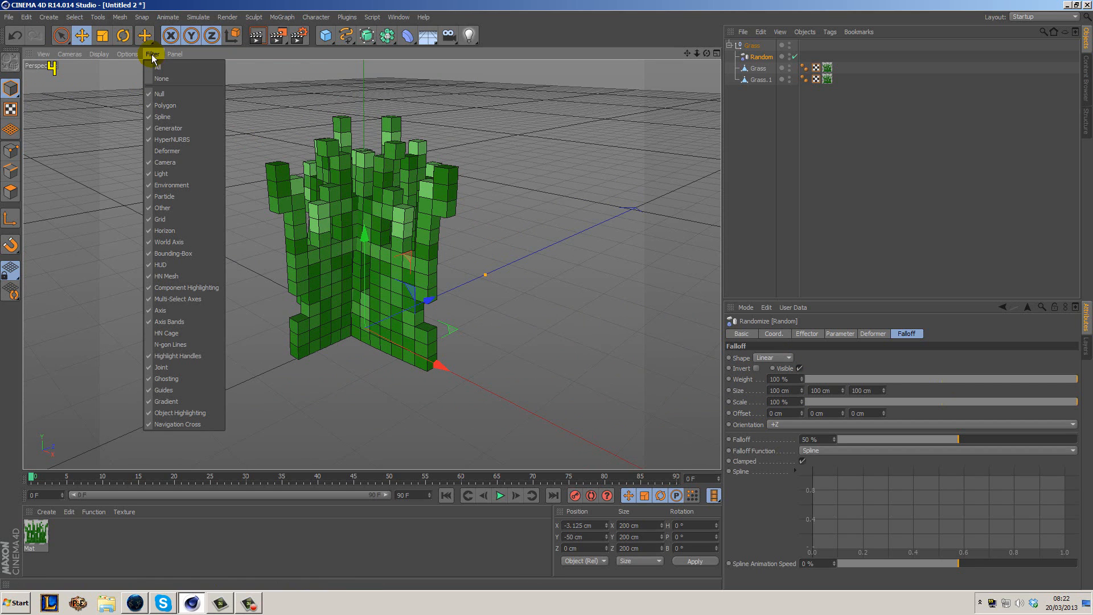
left_click(179, 153)
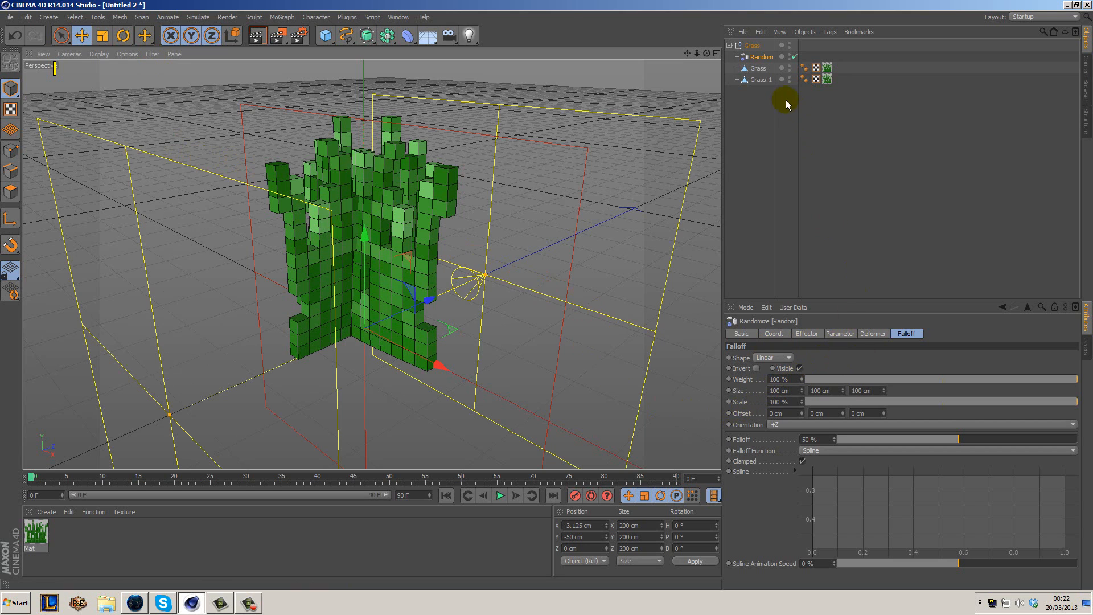
Step: Set the orientation of the Random effector's linear falloff to -Y
left_click(911, 336)
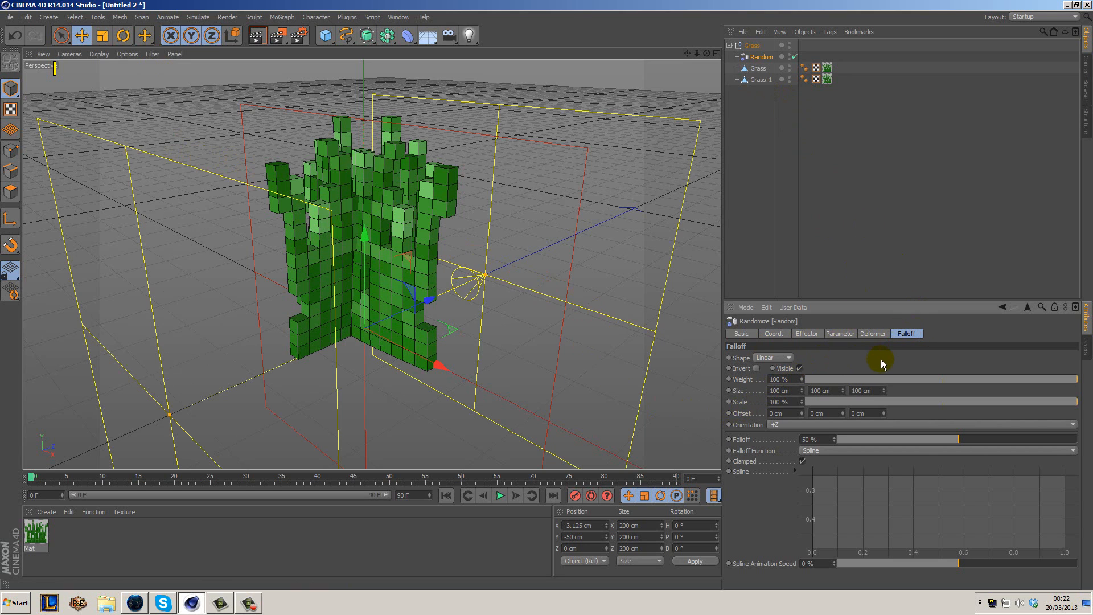
left_click(784, 426)
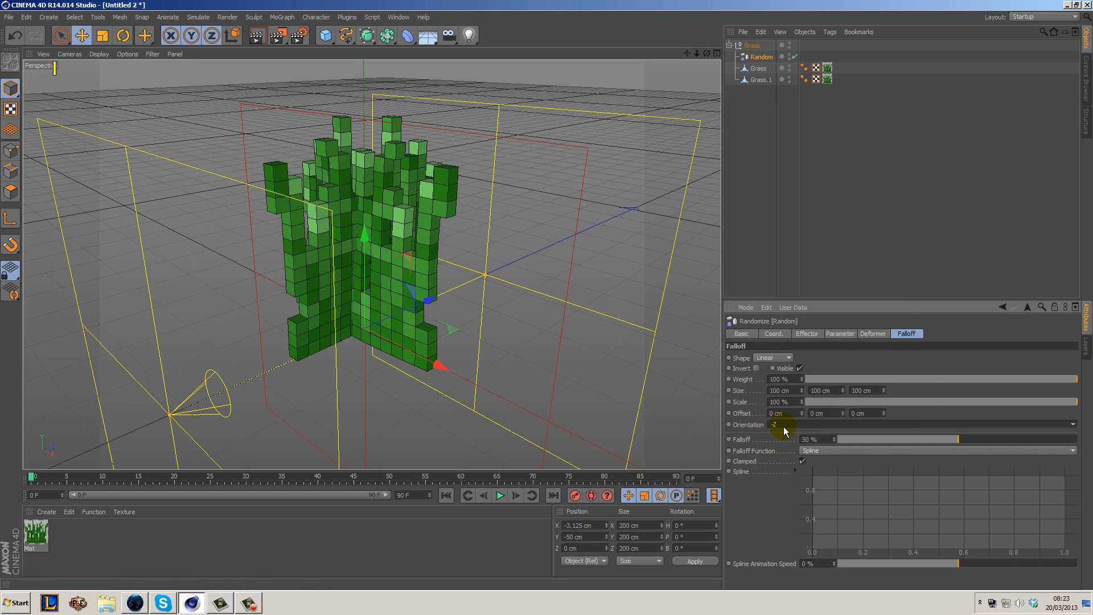
scroll(784, 426, "up", 2)
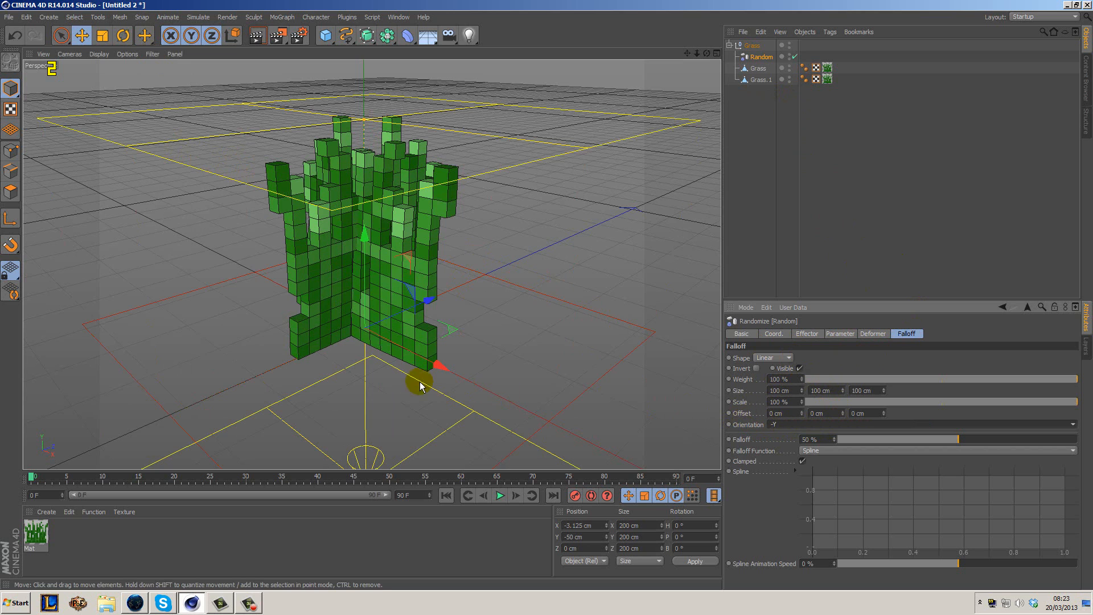
Step: Raise the Random effector along the Y axis to about 68.75 cm
left_click_drag(362, 254, 368, 189)
key("ctrl+z")
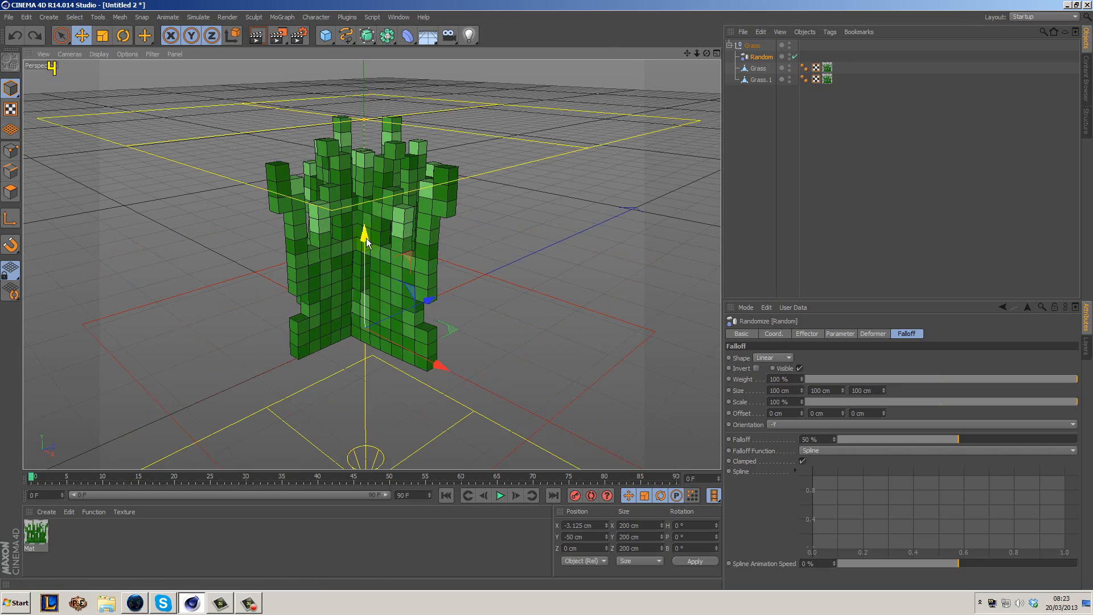
left_click_drag(366, 242, 354, 221)
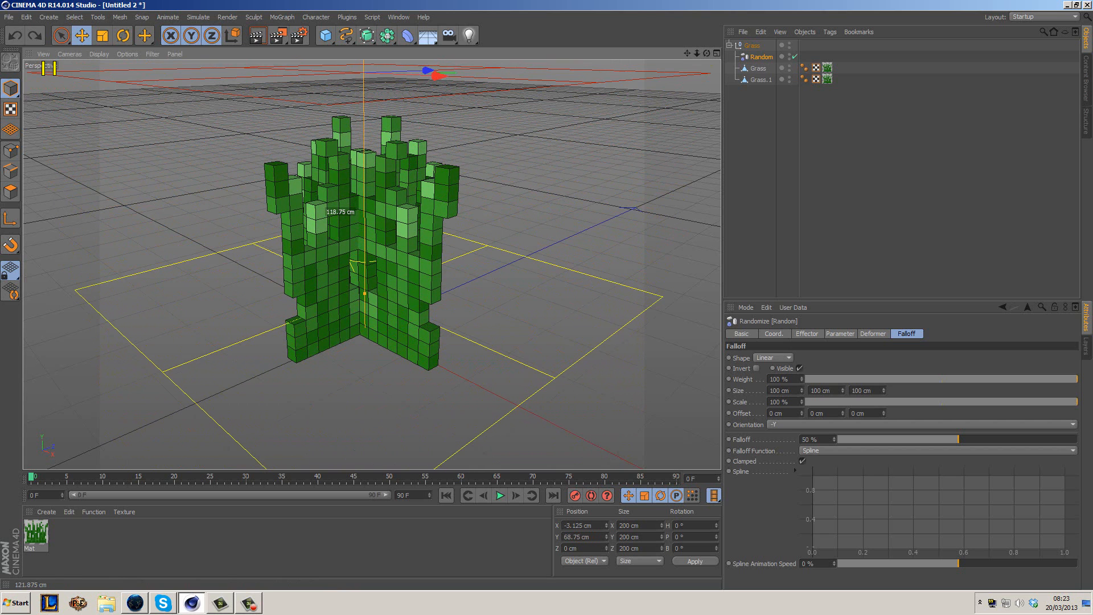
Step: Using the front view, lower the Random effector to a Y position of 62.5 cm, and return to the perspective view
middle_click(551, 348)
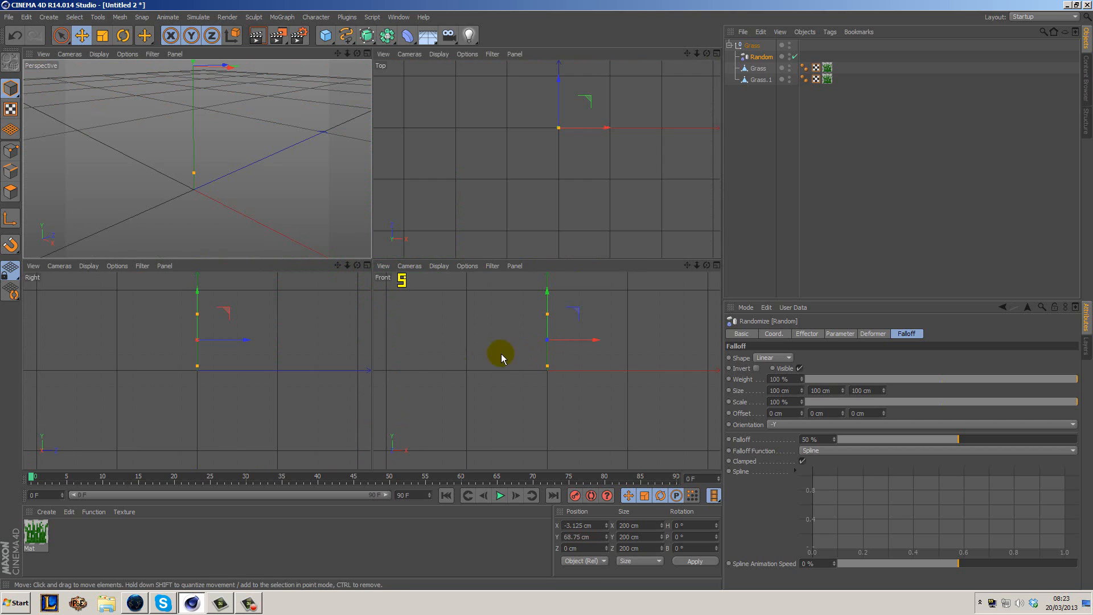
middle_click(503, 395)
scroll(330, 227, "up", 8)
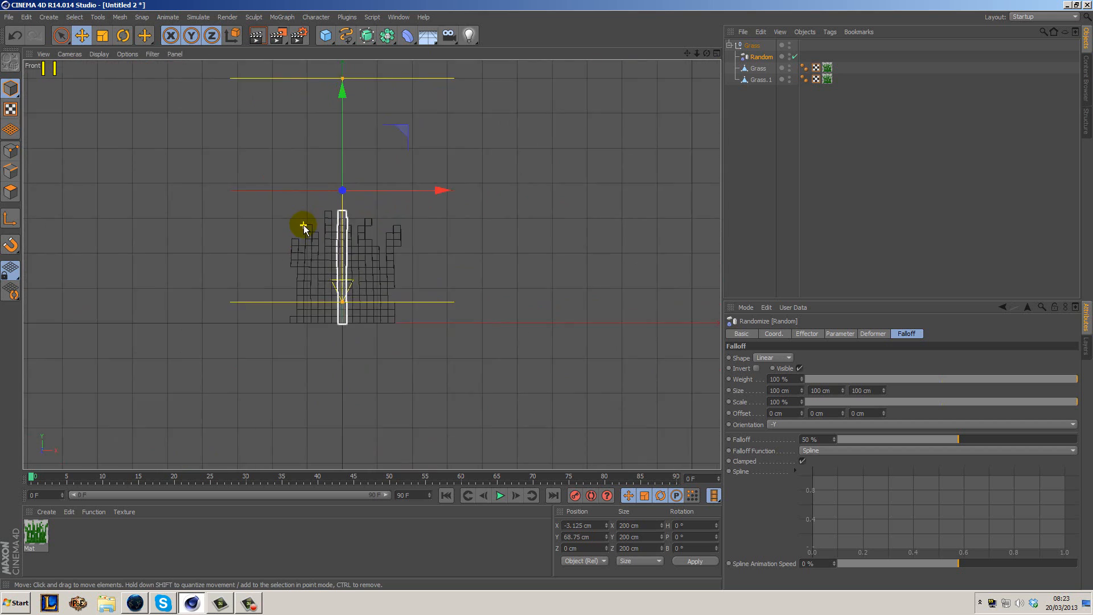
scroll(339, 251, "up", 1)
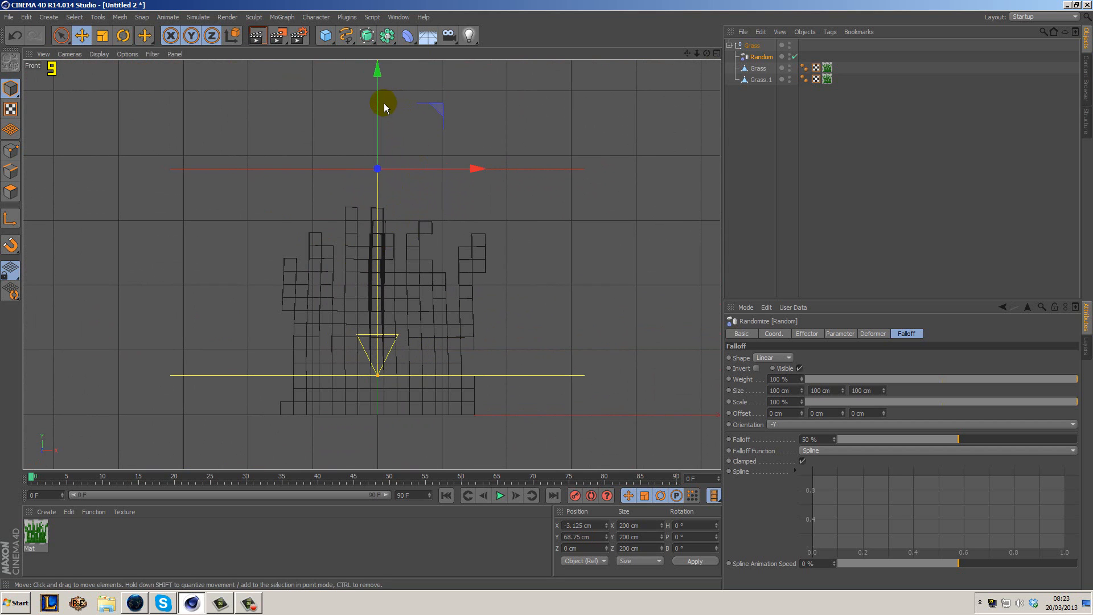
left_click_drag(378, 101, 381, 115)
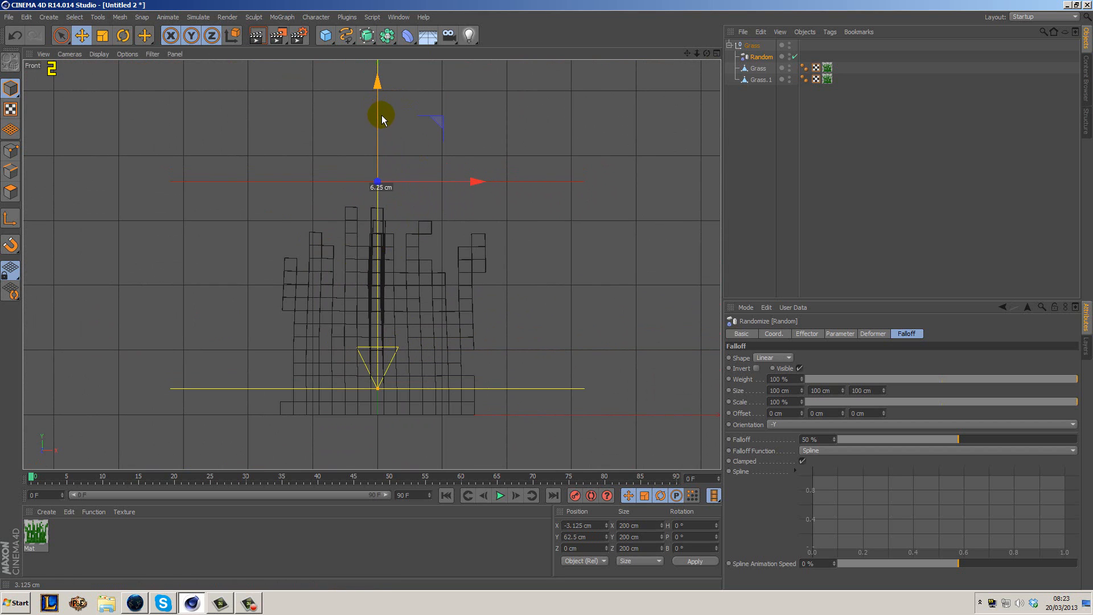
middle_click(433, 399)
middle_click(319, 194)
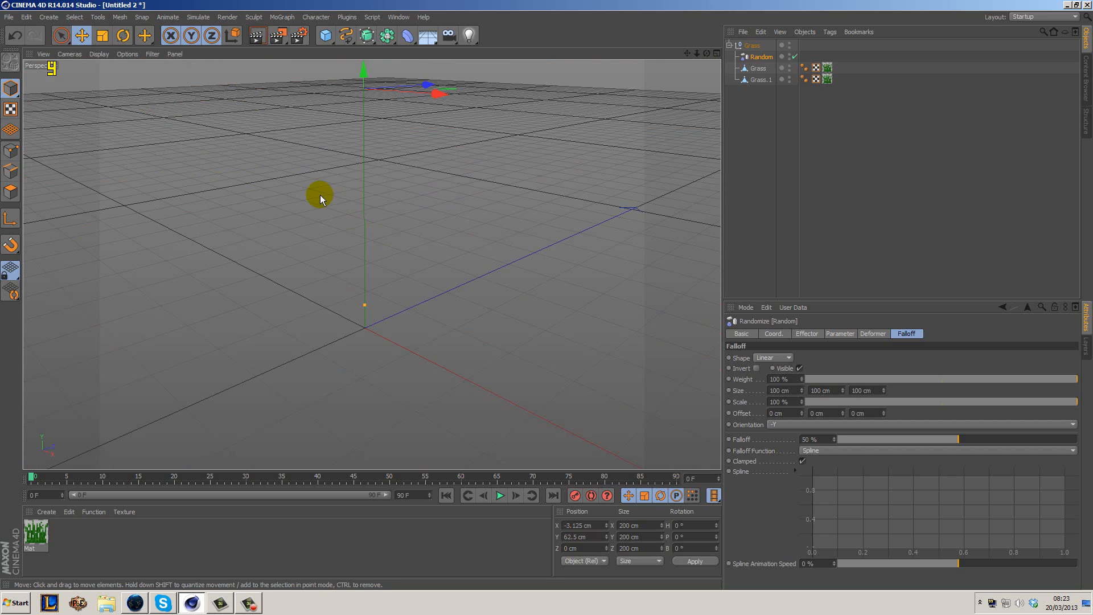
Step: Lower the Random effector to a Y position of 56.25 cm and play back the grass animation to check the sway
left_click(508, 497)
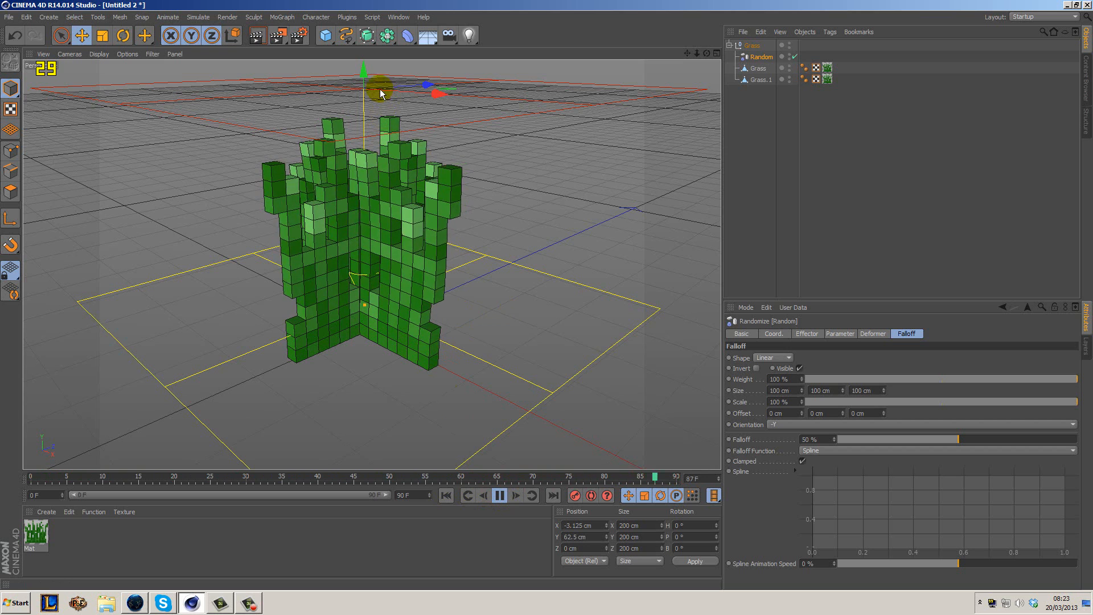
left_click(502, 496)
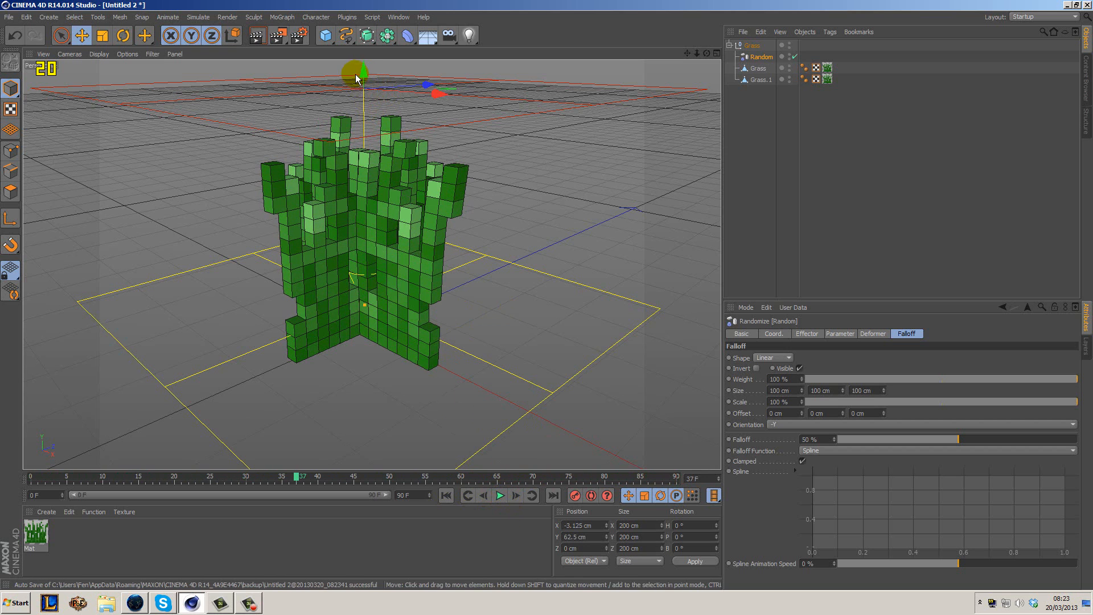
left_click_drag(364, 79, 366, 92)
left_click(448, 496)
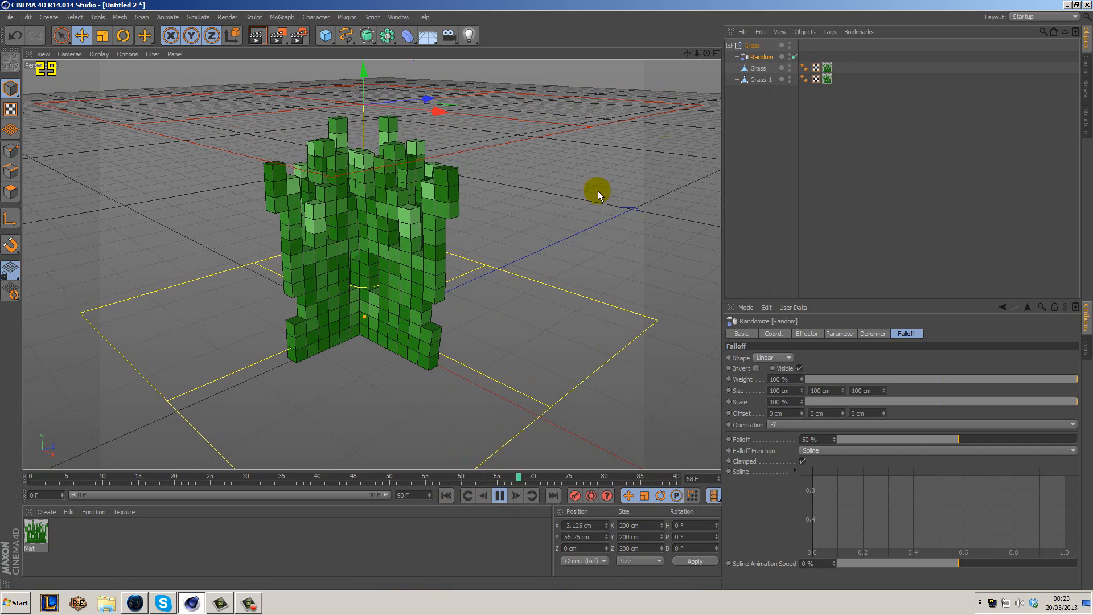
middle_click(595, 233)
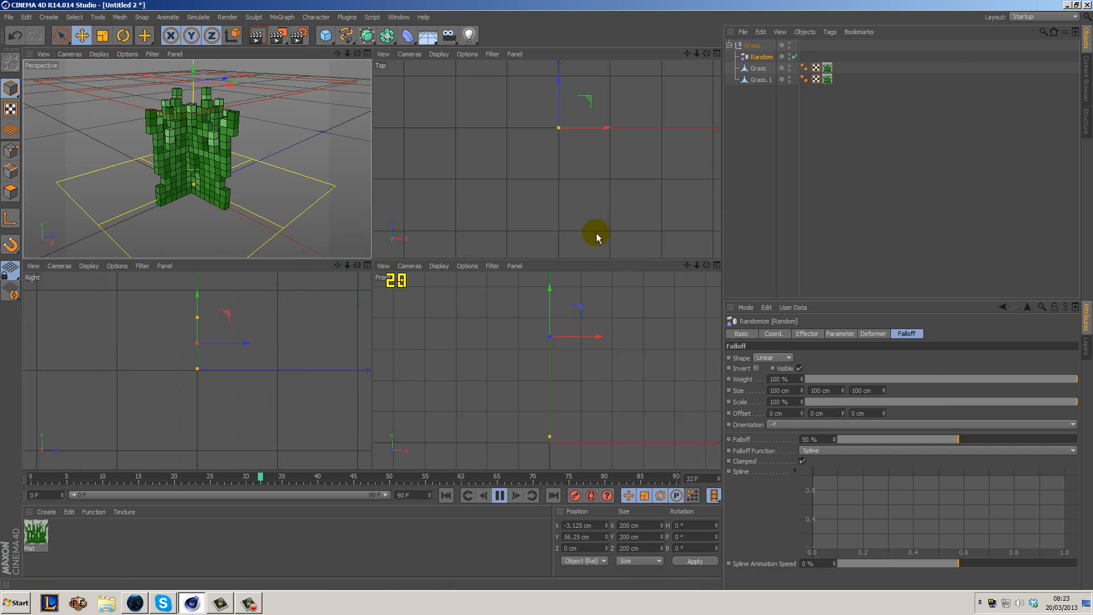
middle_click(255, 167)
left_click_drag(545, 221, 568, 238, "alt")
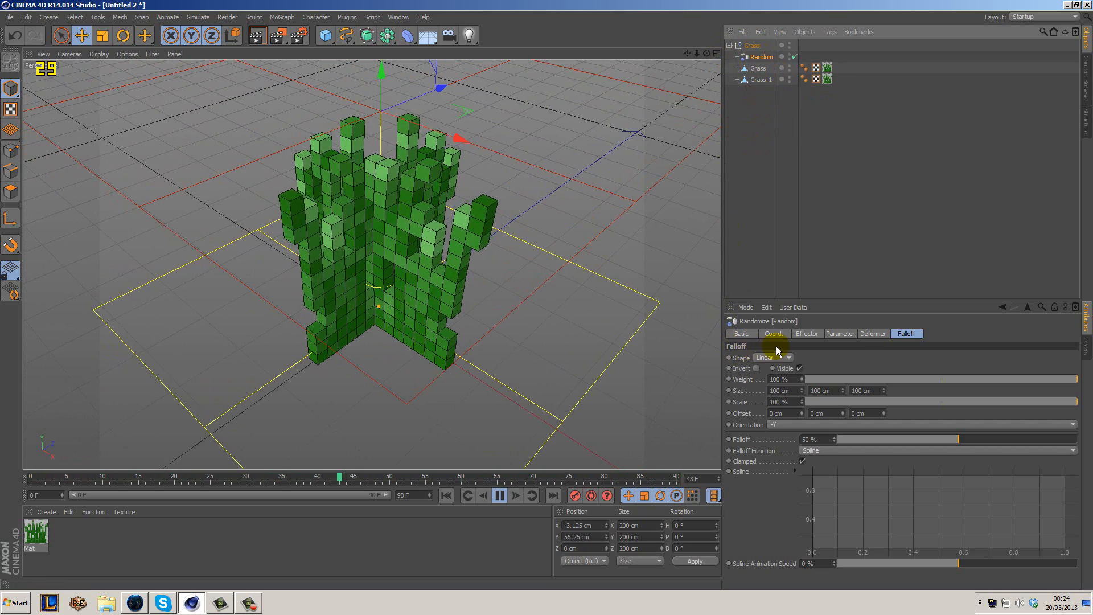
Step: Try the Random effector's animation speed at 50 % and at 5 % while the animation plays
left_click(810, 335)
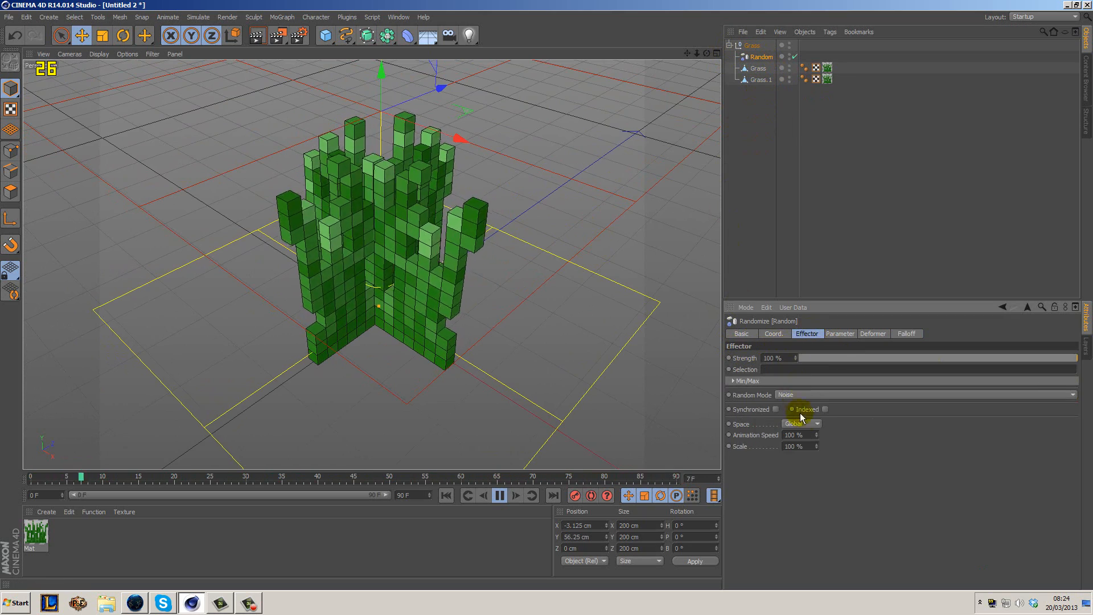
left_click(812, 437)
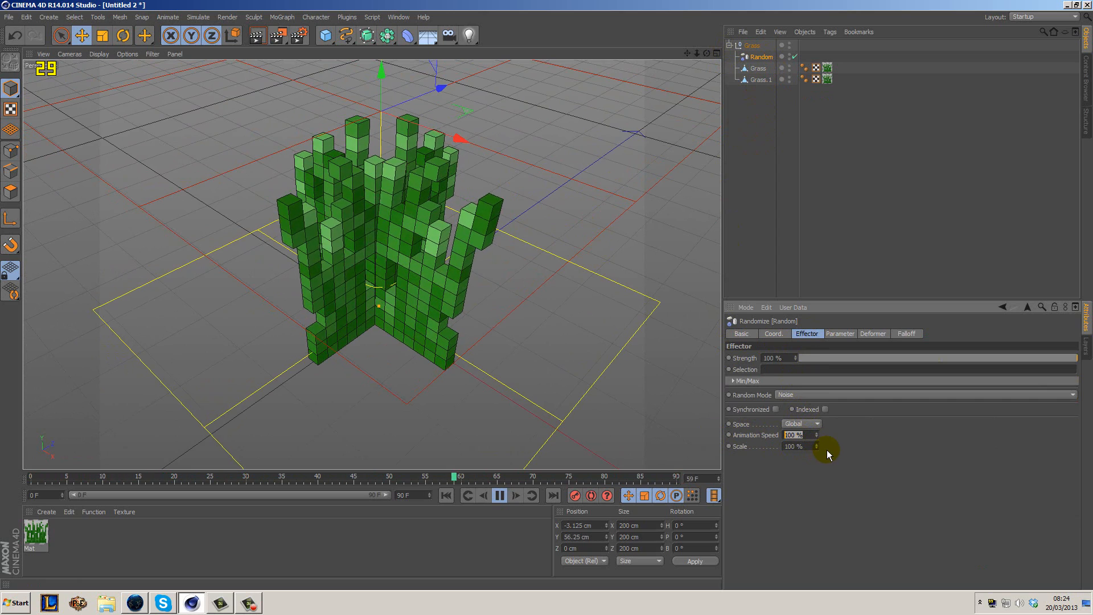
type("50")
key("Return")
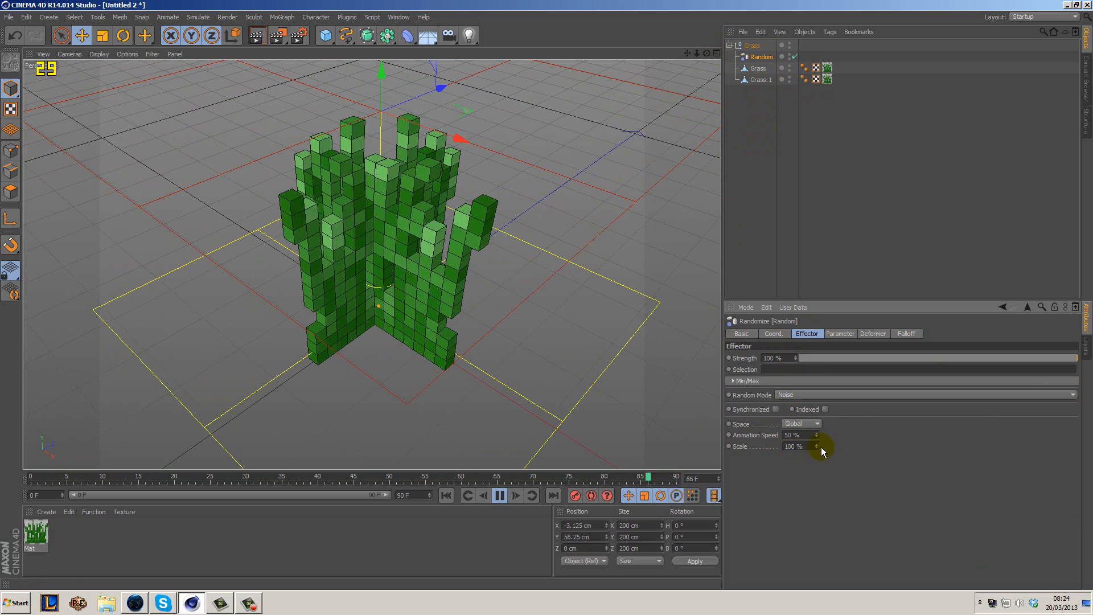
left_click(803, 435)
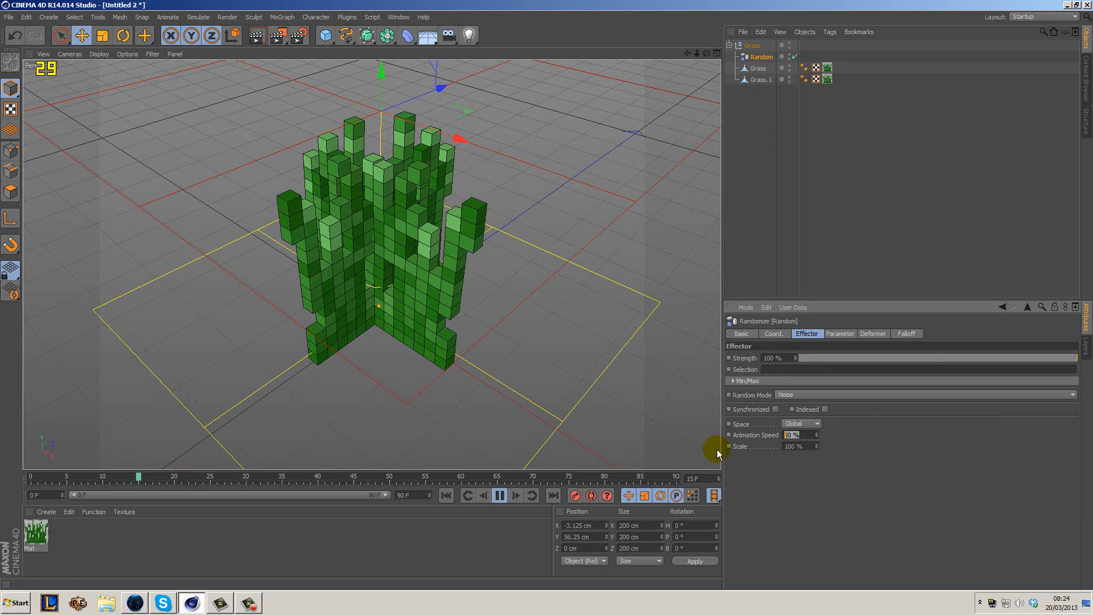
type("5")
key("Return")
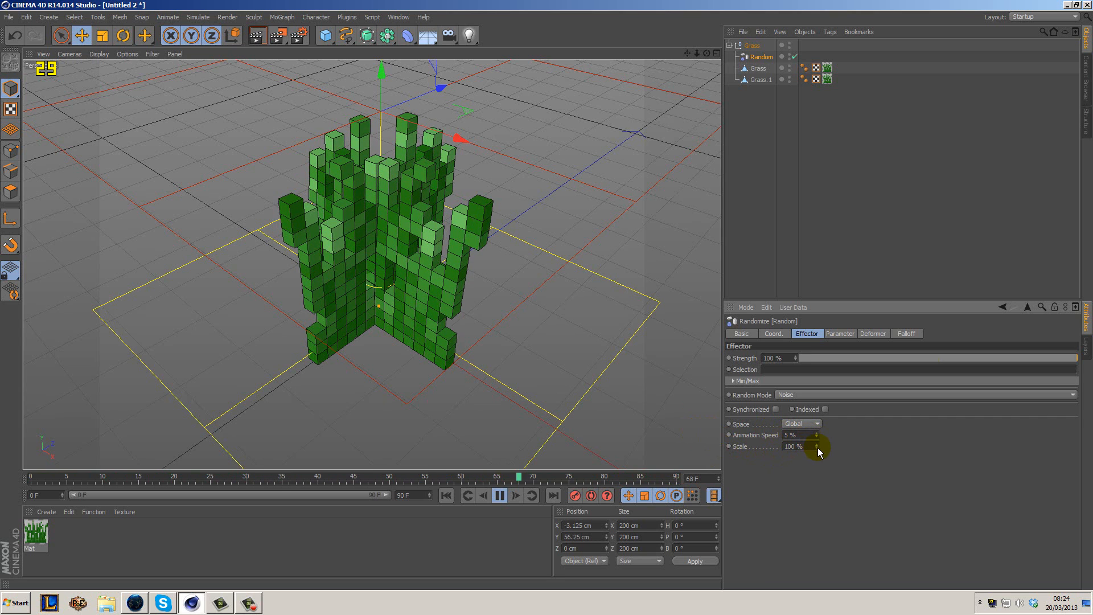
Step: Reset the Random effector's animation speed to 100 %
left_click_drag(811, 435, 722, 430)
type("100")
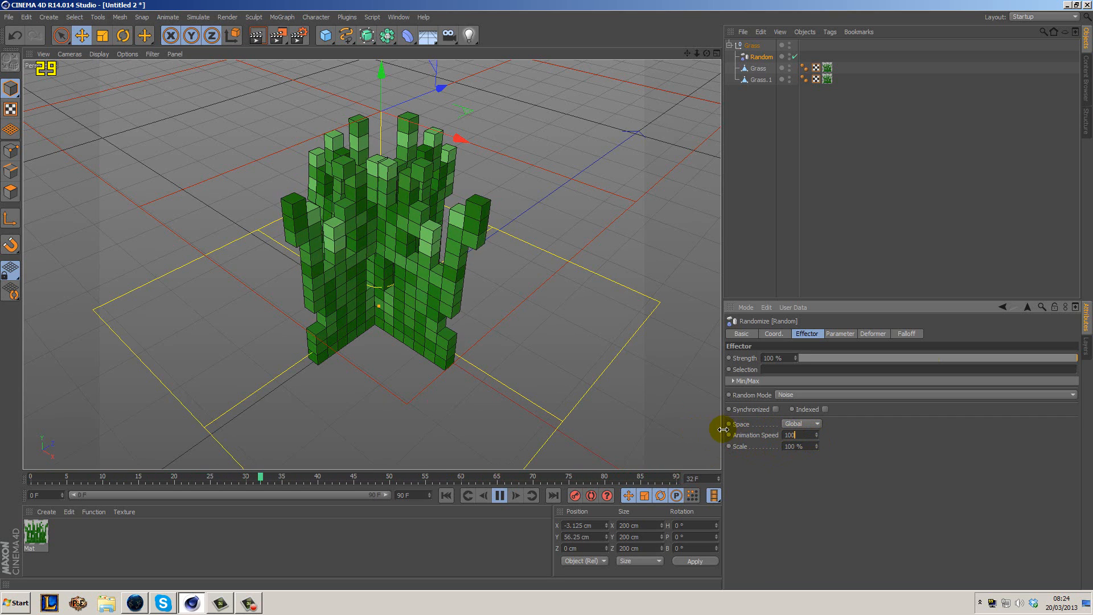
key("Return")
Step: Try the Random effector's noise scale at 12 %, 70 % and 204 %, and reset it to 100 %
left_click_drag(817, 447, 817, 498)
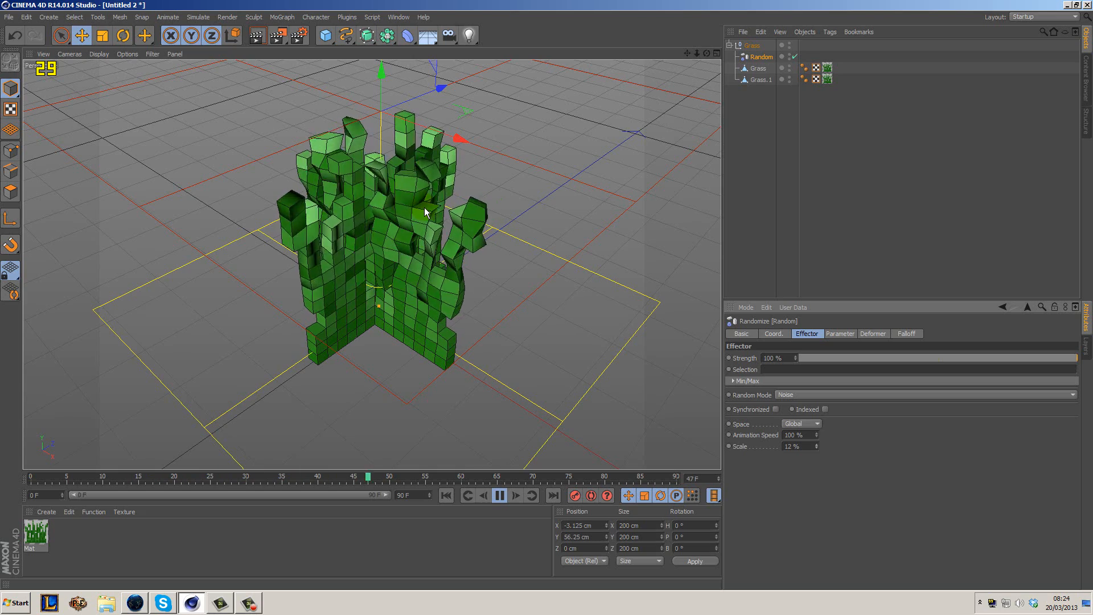
mouse_move(815, 447)
left_mouse_down()
mouse_move(815, 428)
mouse_move(817, 448)
left_mouse_up()
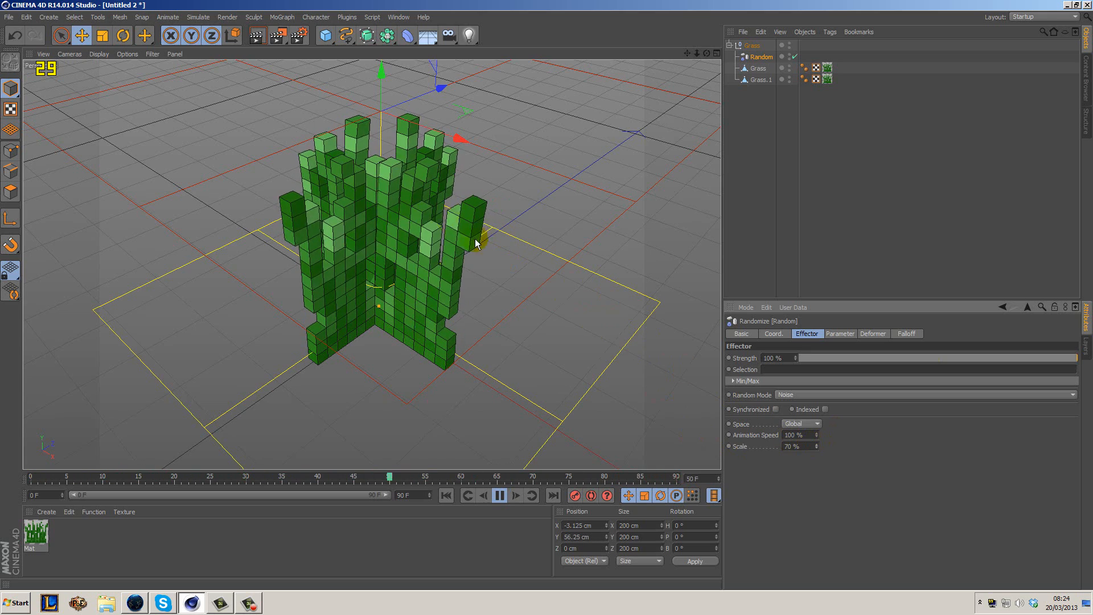
mouse_move(816, 447)
left_mouse_down()
mouse_move(817, 398)
mouse_move(821, 446)
left_mouse_up()
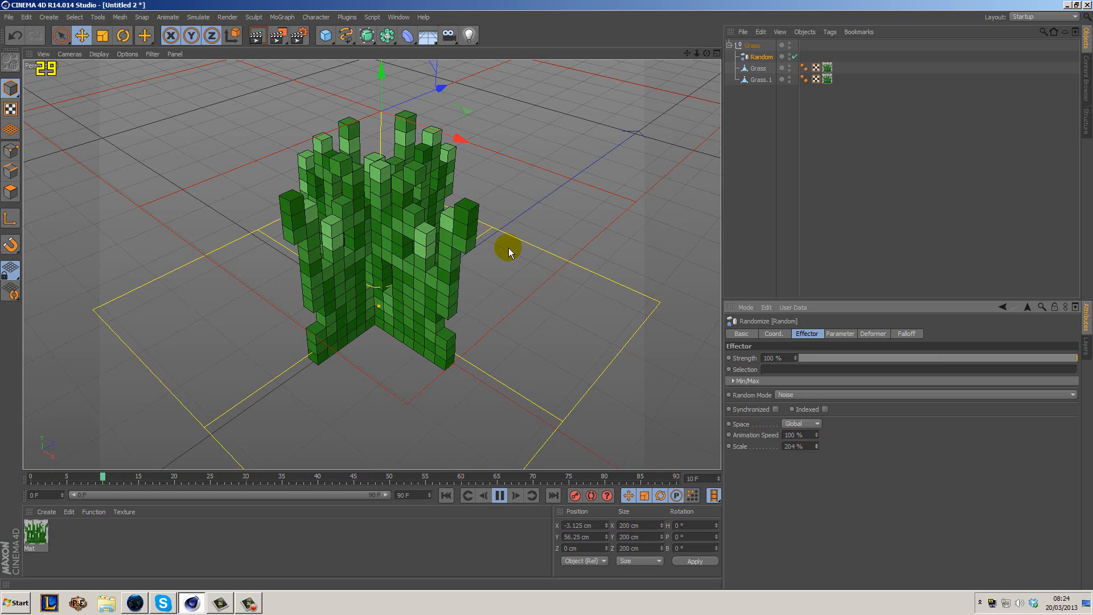
double_click(796, 446)
type("100")
key("Return")
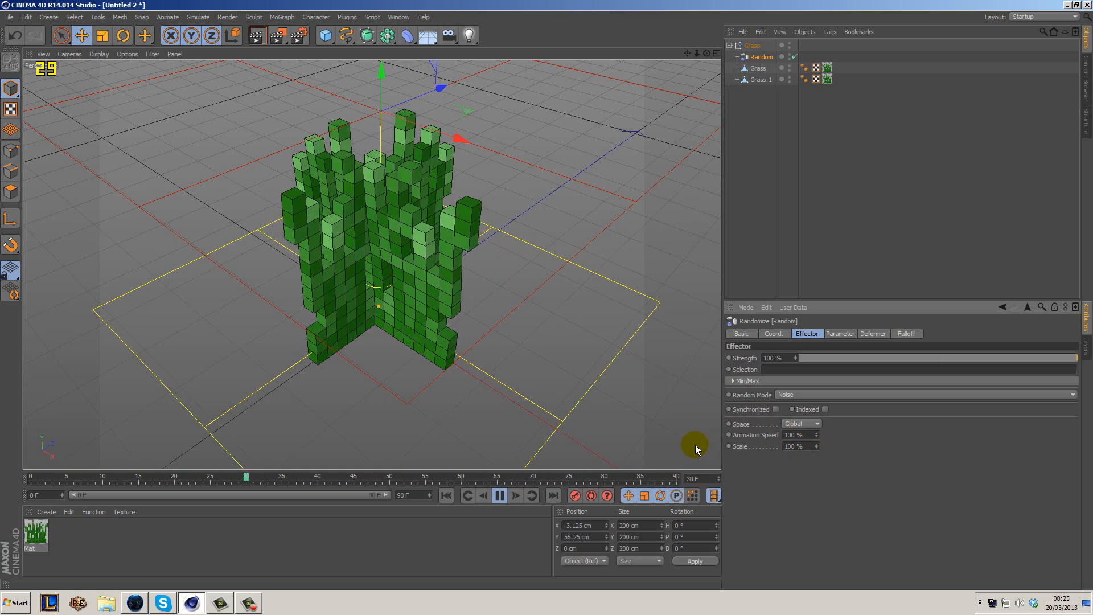
Step: Set the Random effector's animation speed to 70 % and check the playing grass animation from farther away
left_click(817, 434)
mouse_move(818, 436)
left_mouse_down()
mouse_move(817, 456)
mouse_move(817, 435)
left_mouse_up()
scroll(491, 201, "down", 1)
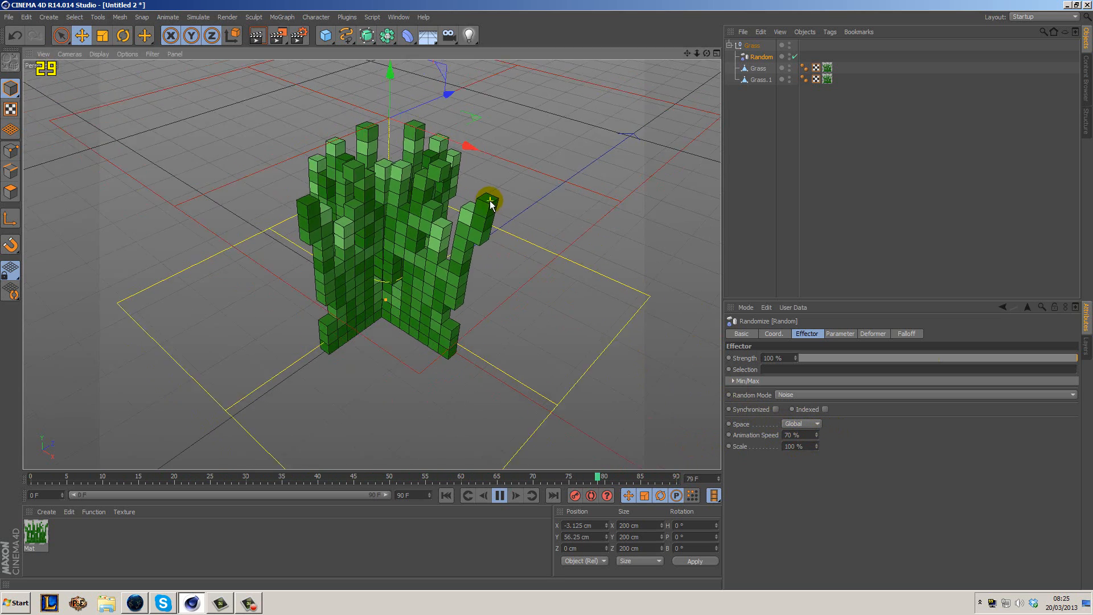
scroll(491, 201, "down", 5)
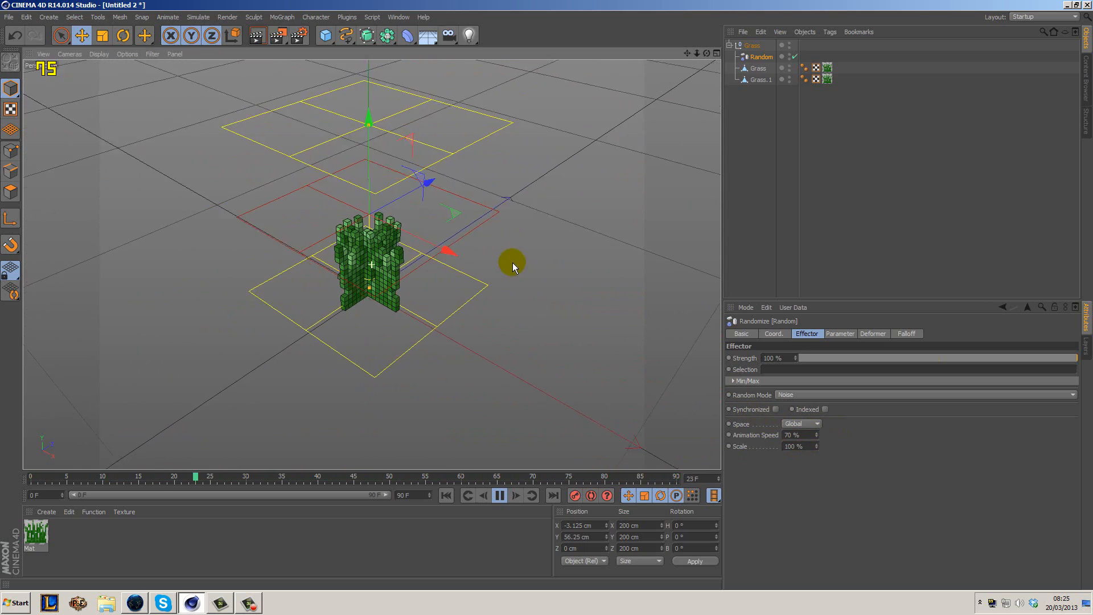
left_click_drag(512, 265, 491, 217, "alt")
Step: Deselect the Random effector and open the Content Browser
left_click(747, 156)
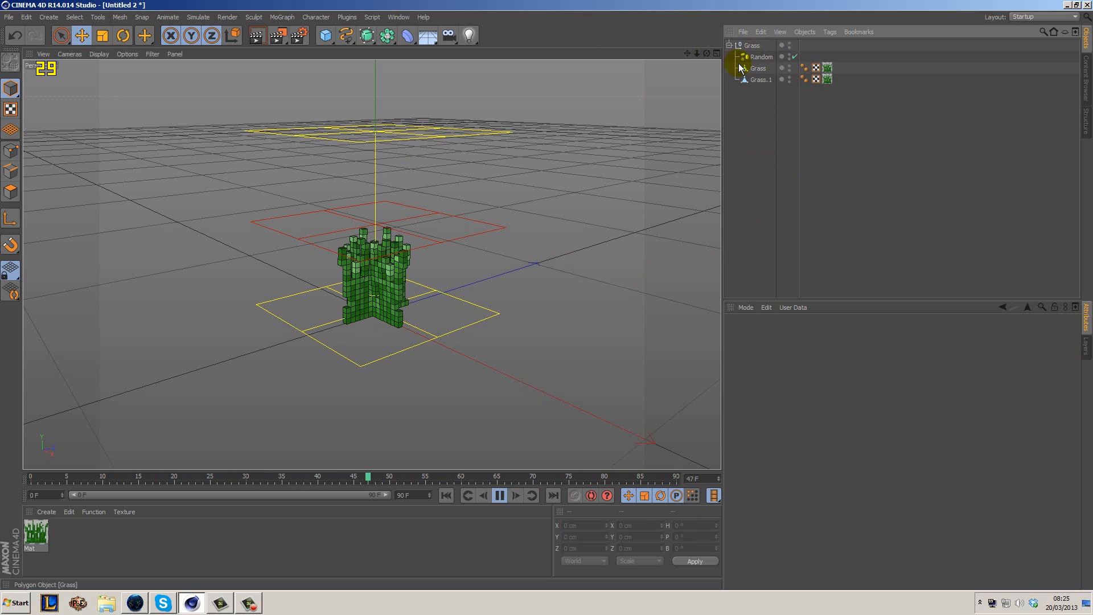
left_click(392, 18)
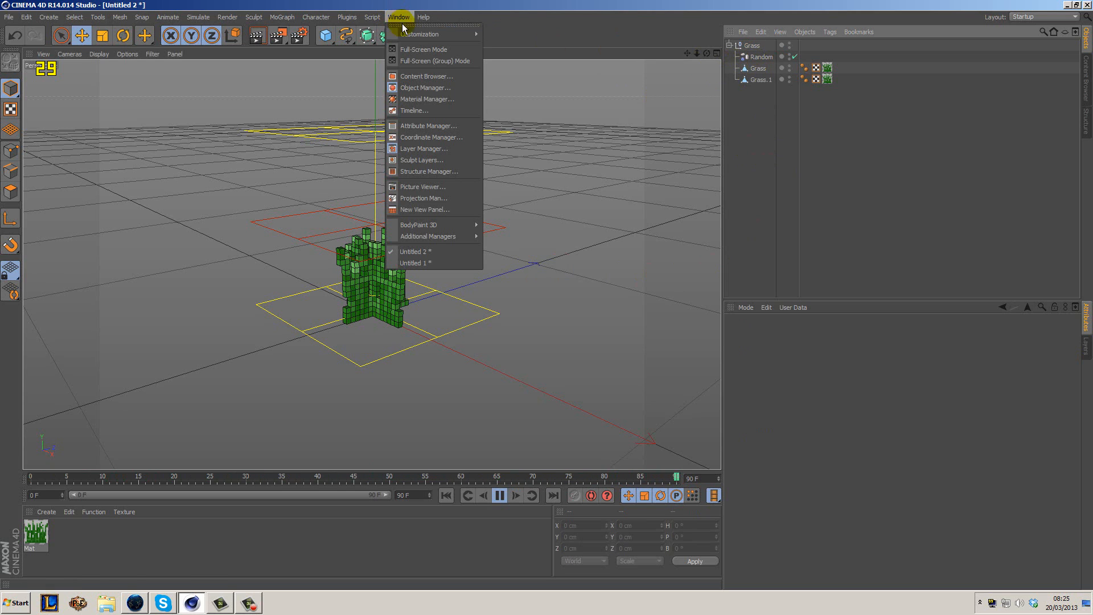
left_click(425, 71)
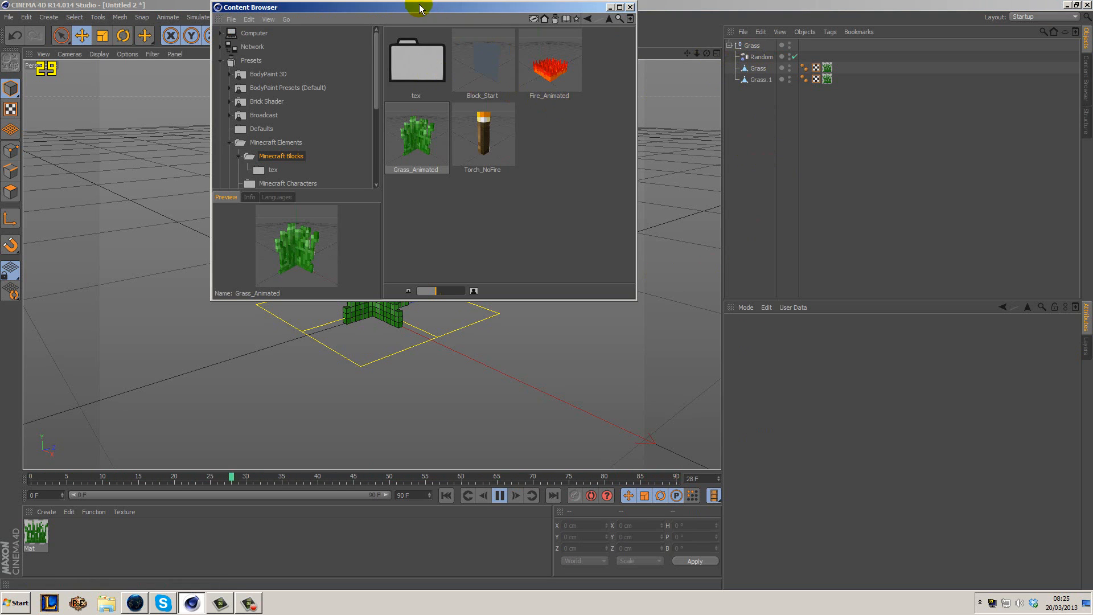
left_click_drag(417, 8, 404, 35)
left_click(221, 47)
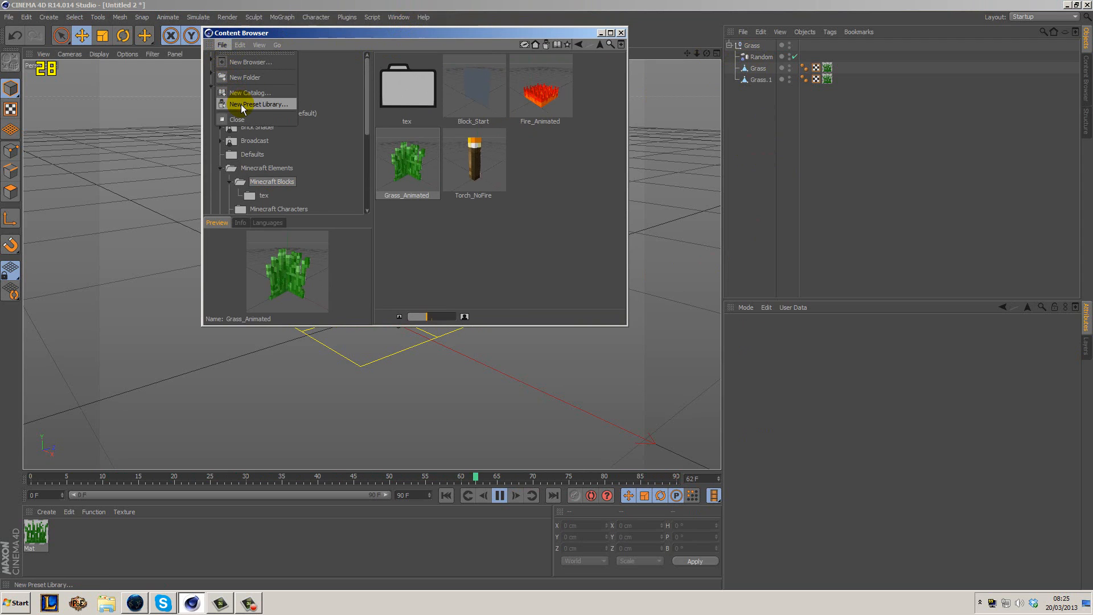
left_click(288, 29)
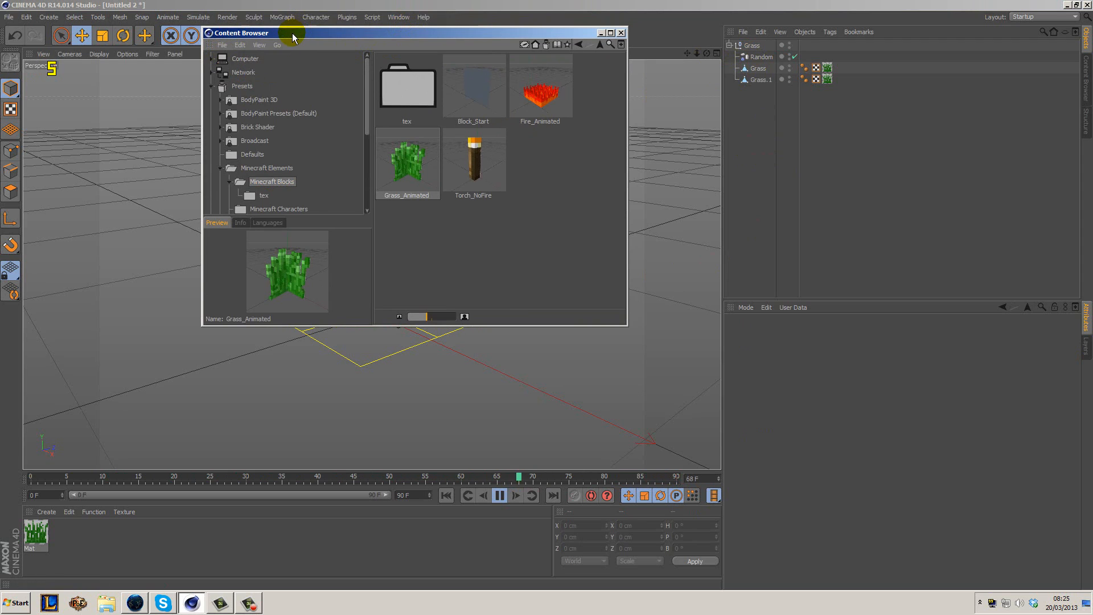
Step: Browse the Presets library in a widened Content Browser and look through the subfolders of Minecraft Elements
left_click(221, 169)
left_click(239, 85)
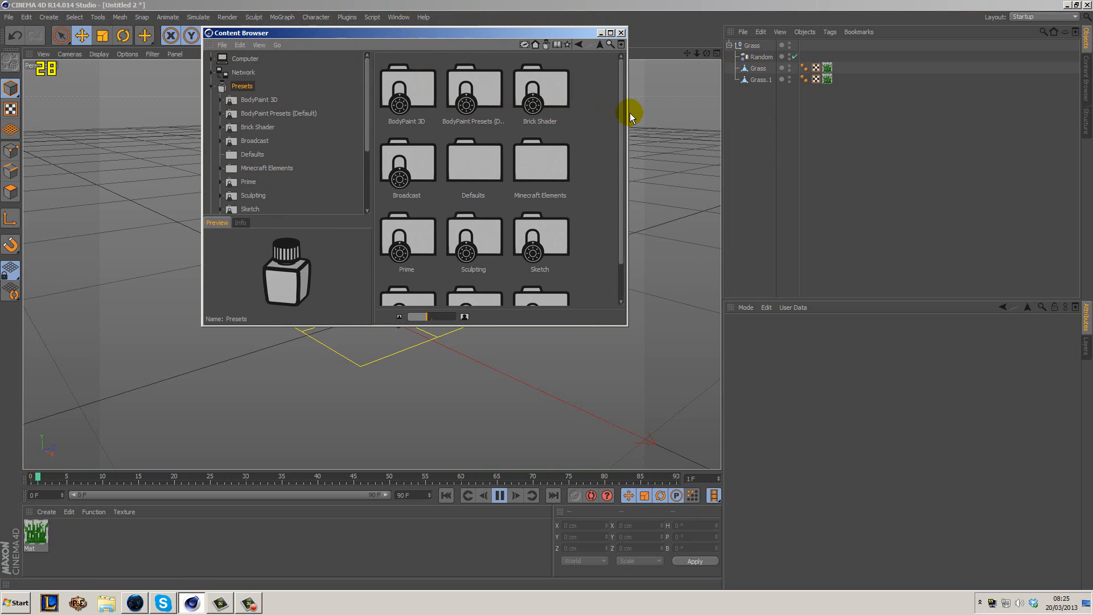
left_click_drag(630, 109, 839, 103)
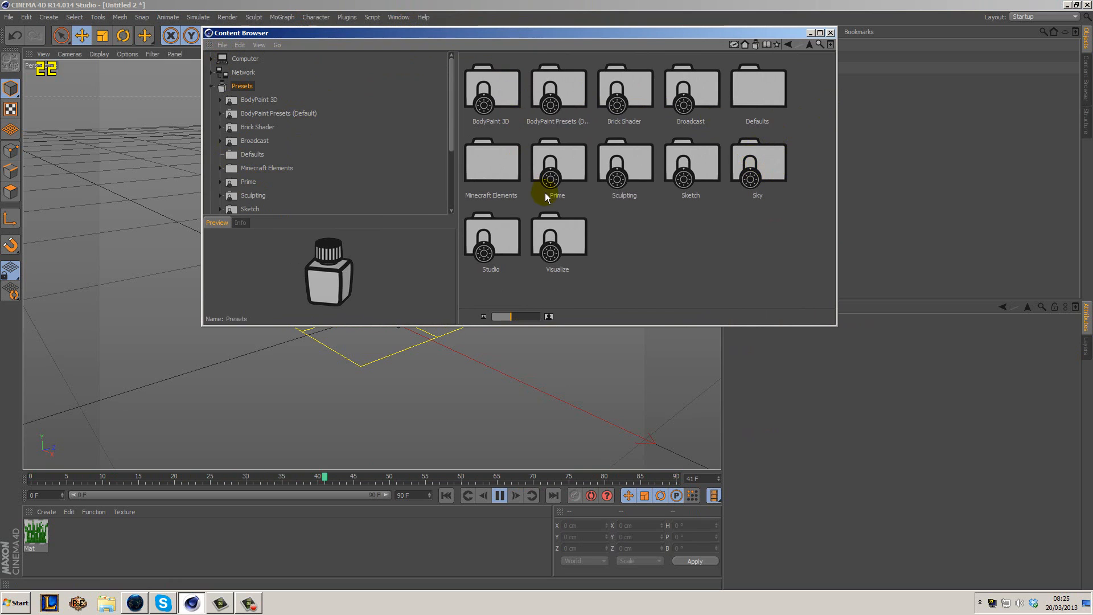
double_click(499, 165)
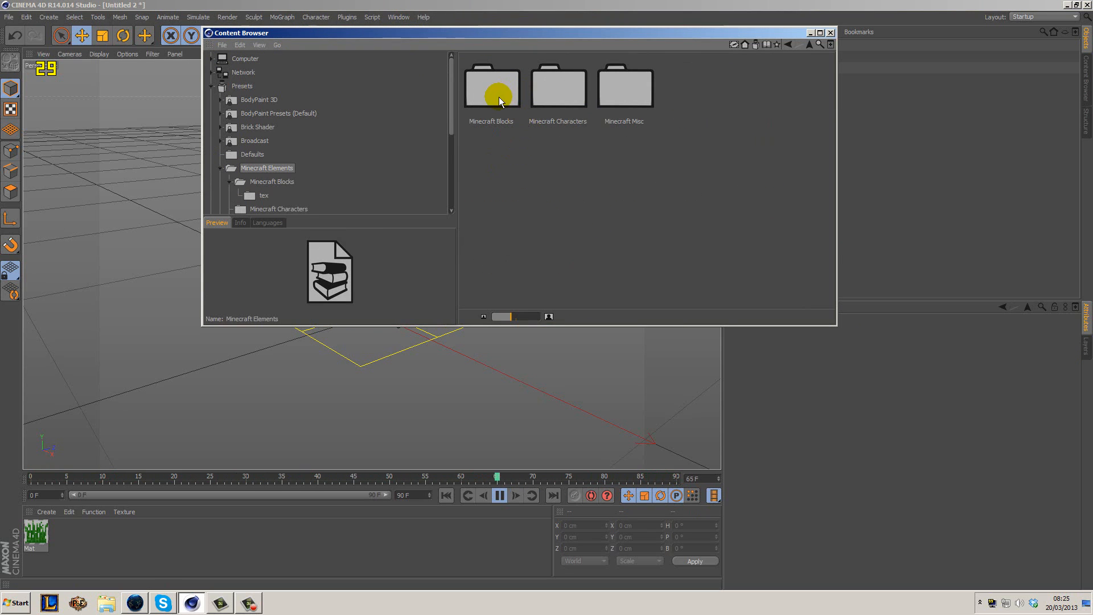
left_click(499, 97)
left_click(550, 89)
left_click(626, 91)
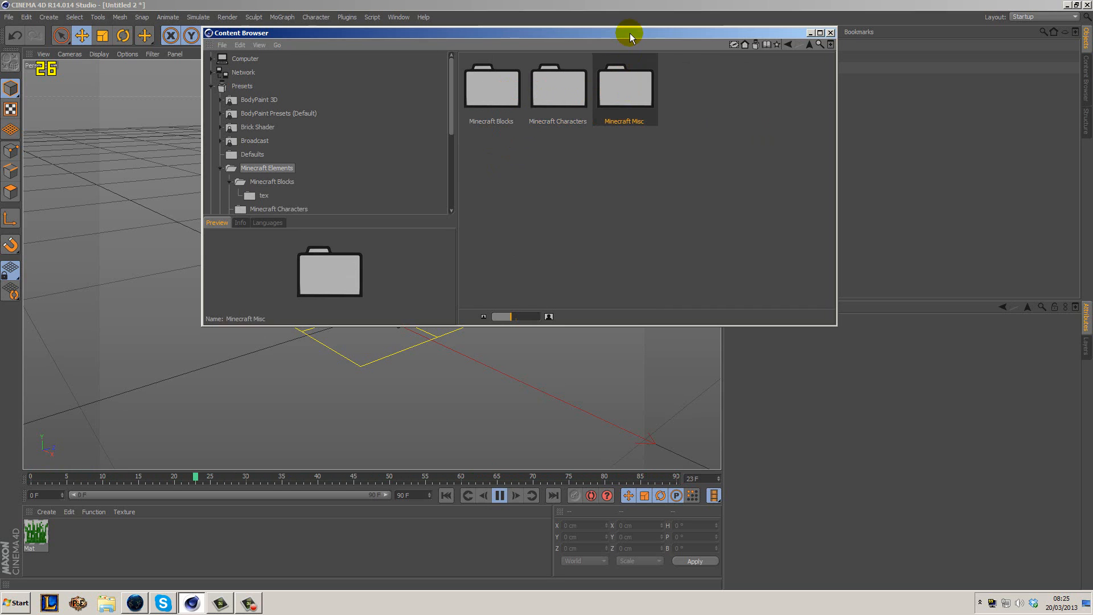
Step: Store the Grass null with its children as a preset in the Minecraft Blocks folder
left_click_drag(629, 33, 504, 61)
left_click(392, 118)
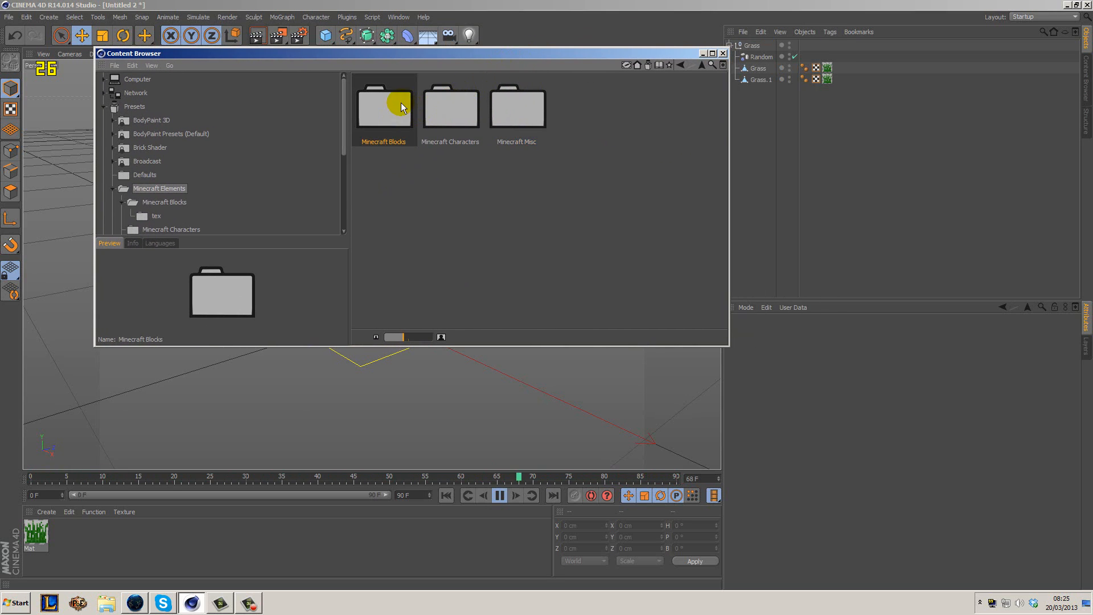
double_click(401, 105)
left_click_drag(468, 63, 403, 97)
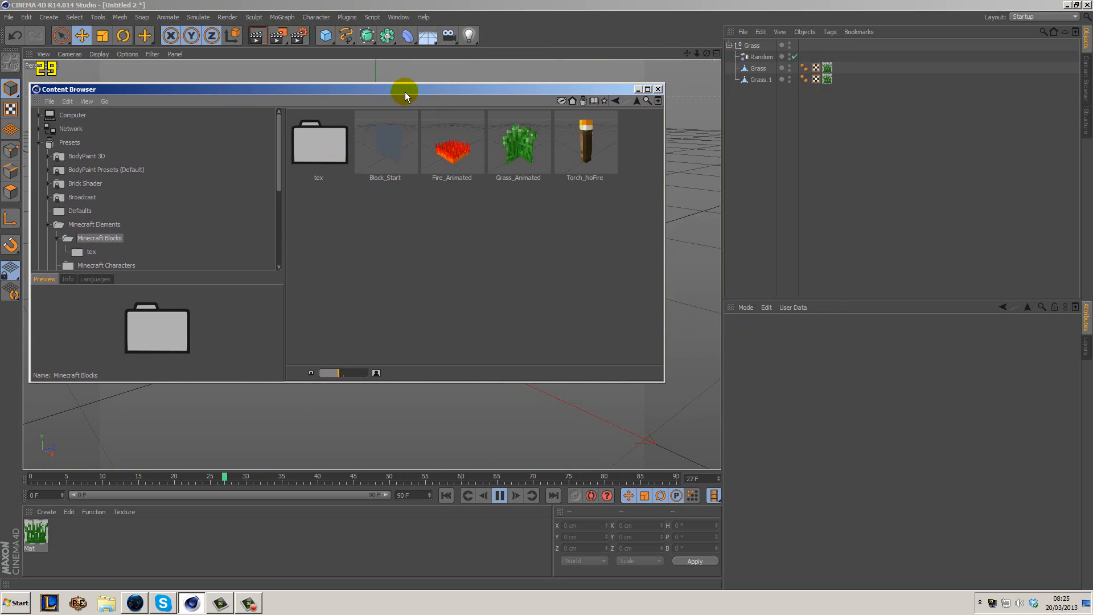
left_click_drag(751, 45, 679, 122)
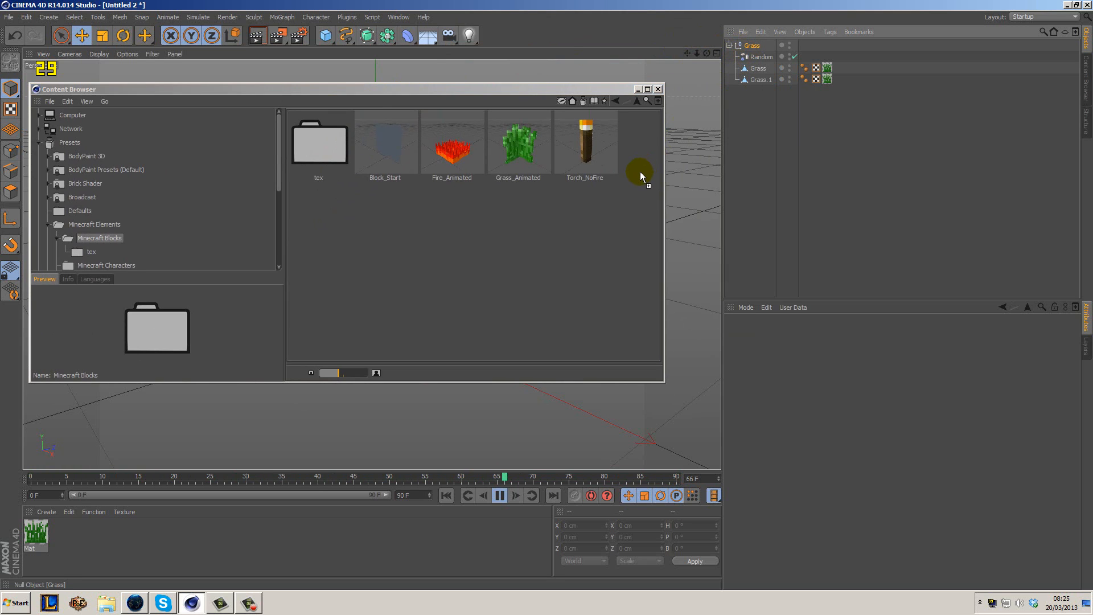
left_click_drag(640, 172, 640, 173)
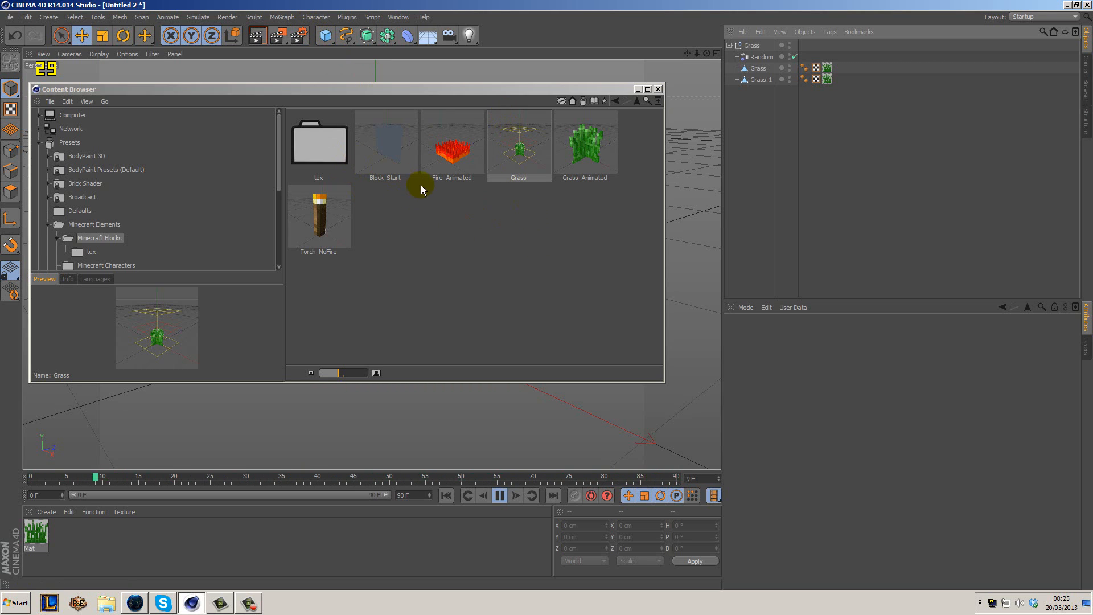
Step: Delete the new Grass preset from the Minecraft Blocks folder
left_click(495, 174)
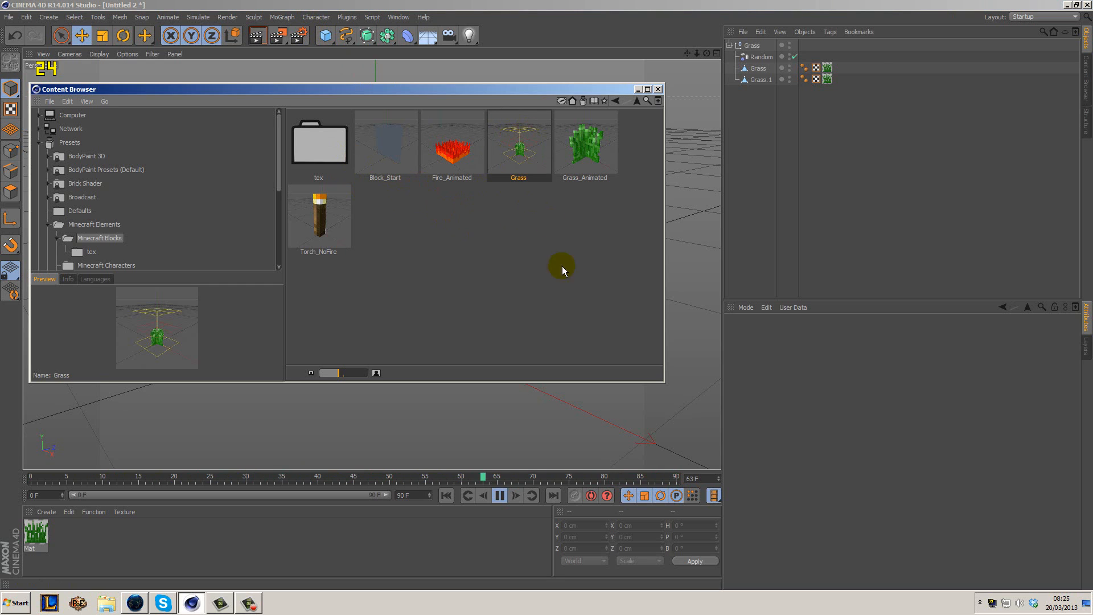
key("Delete")
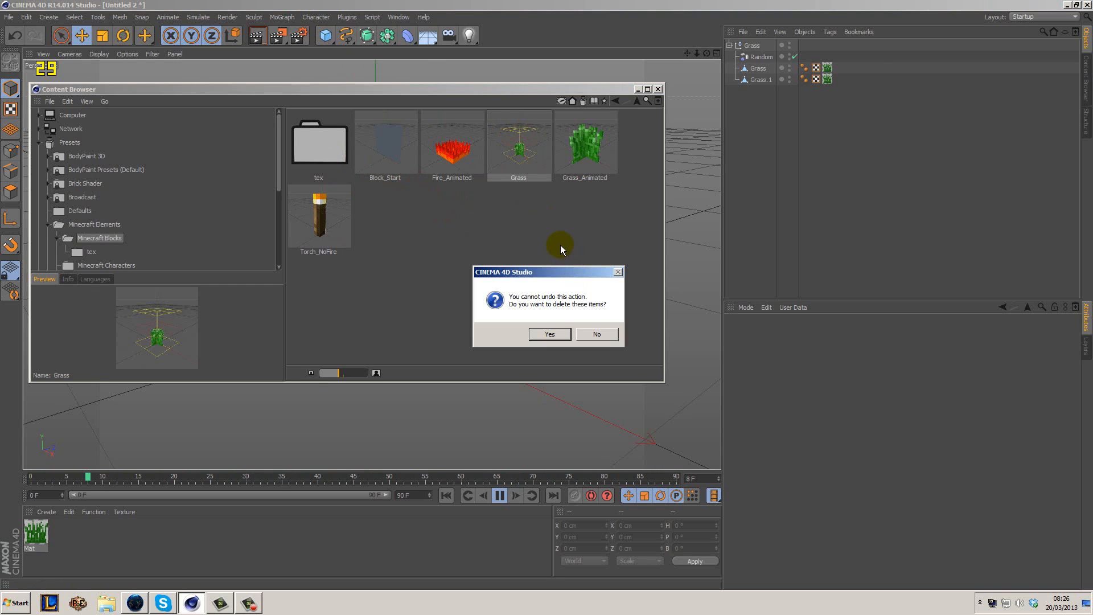
left_click(554, 334)
Step: Inspect the MC_Grass.jpg texture in the preset library's tex folder and the Grass_Animated preset in Minecraft Blocks
double_click(319, 150)
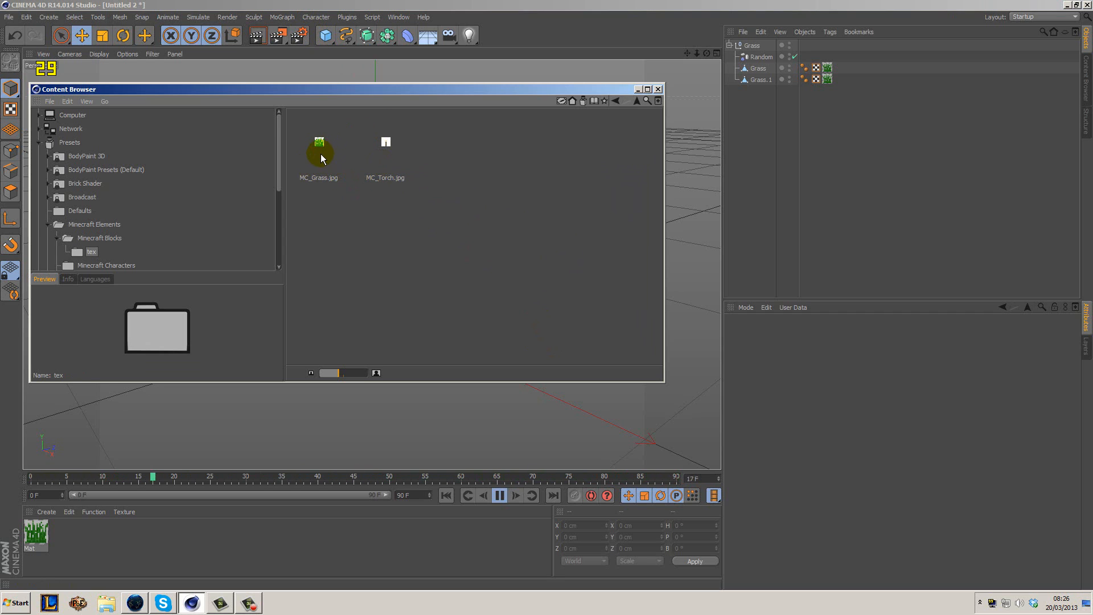
left_click(320, 151)
left_click(615, 106)
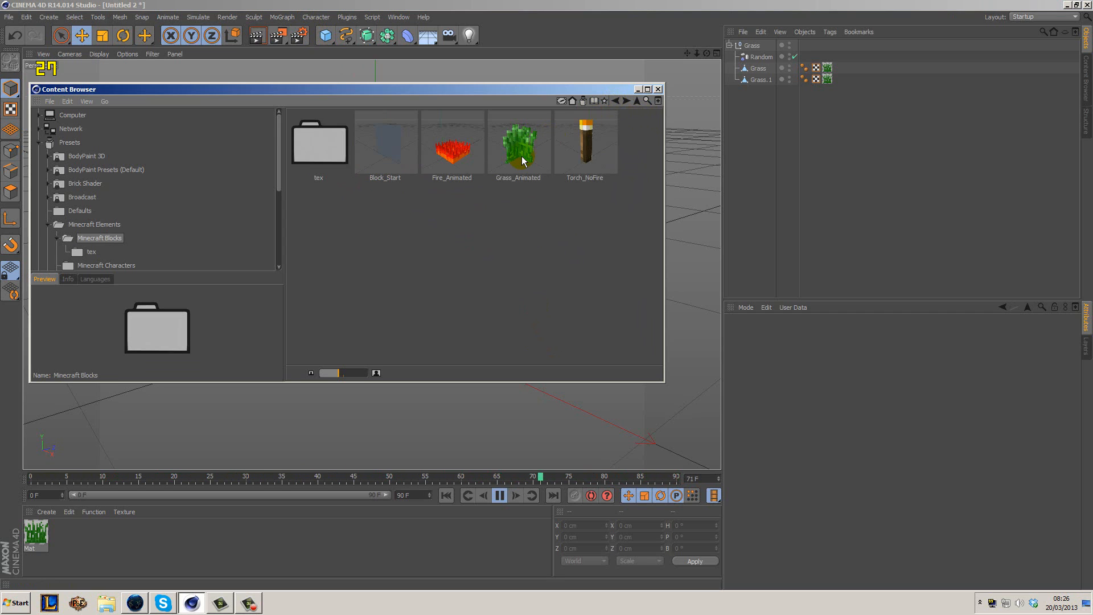
left_click(519, 147)
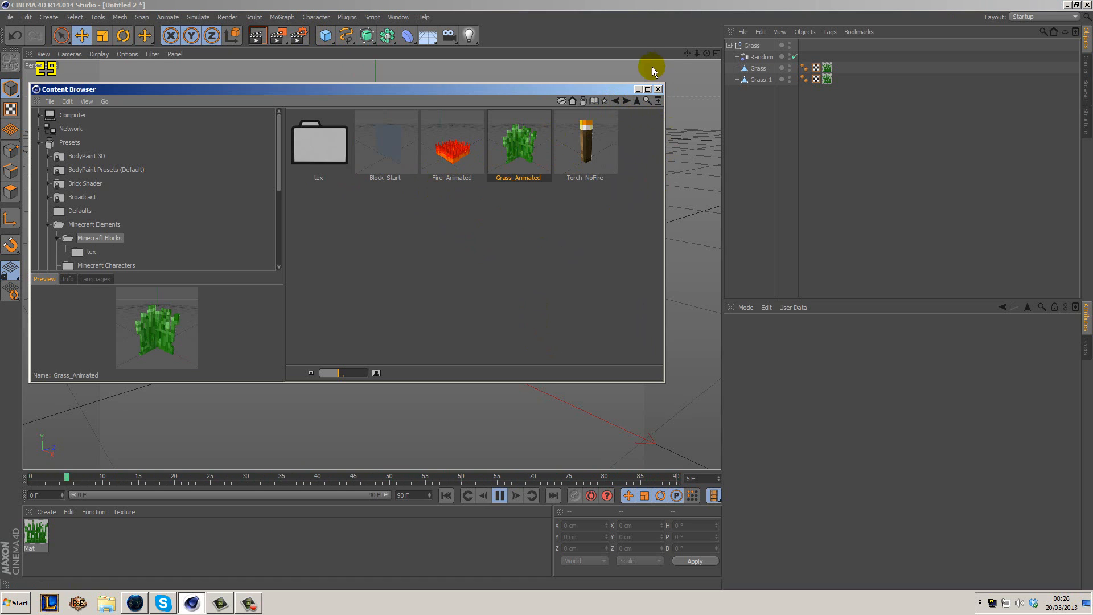
Step: Close the Content Browser, and stop the grass animation back at frame 0
left_click(658, 89)
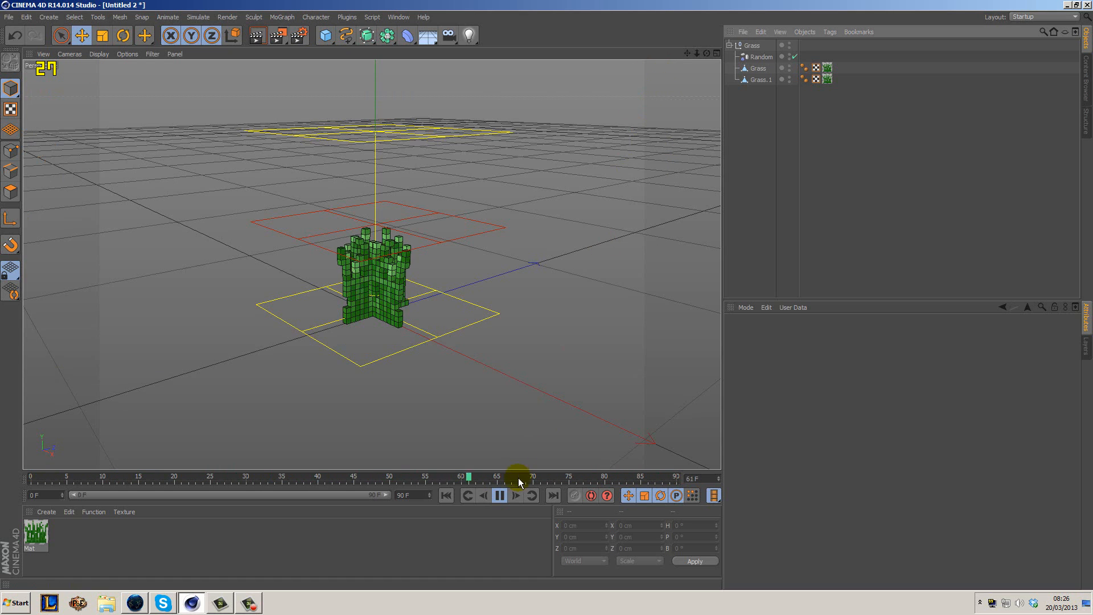
left_click(502, 496)
left_click(446, 495)
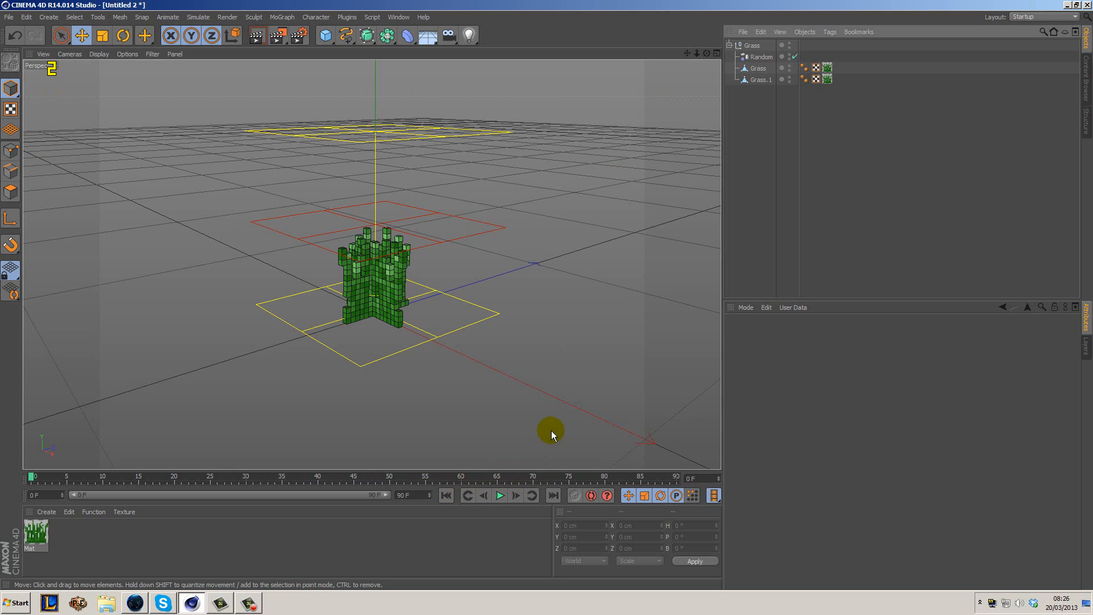